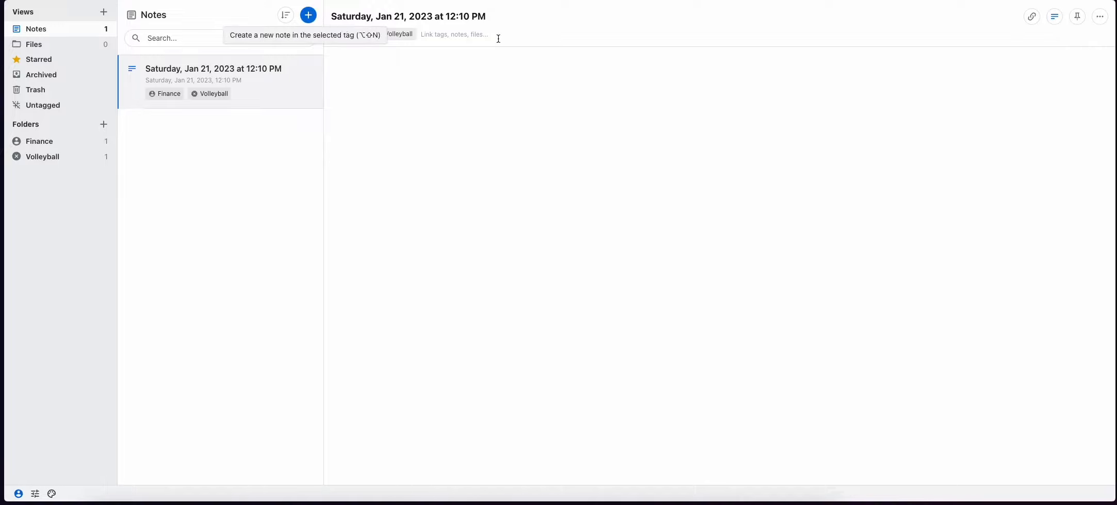
Keep the note as Plain Text and enter "gbsdfgsdgdfgbsf" in its body
click(1053, 20)
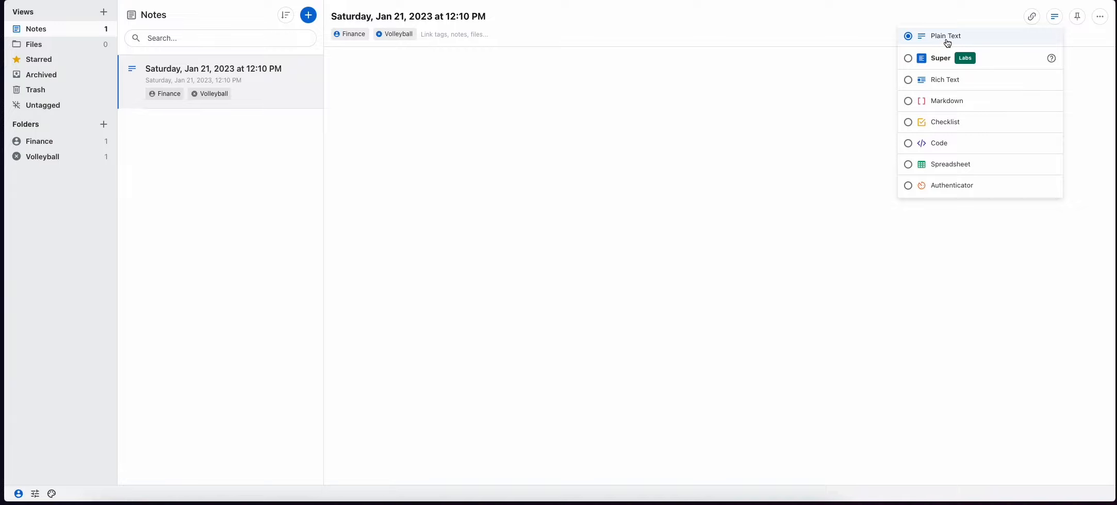
click(680, 62)
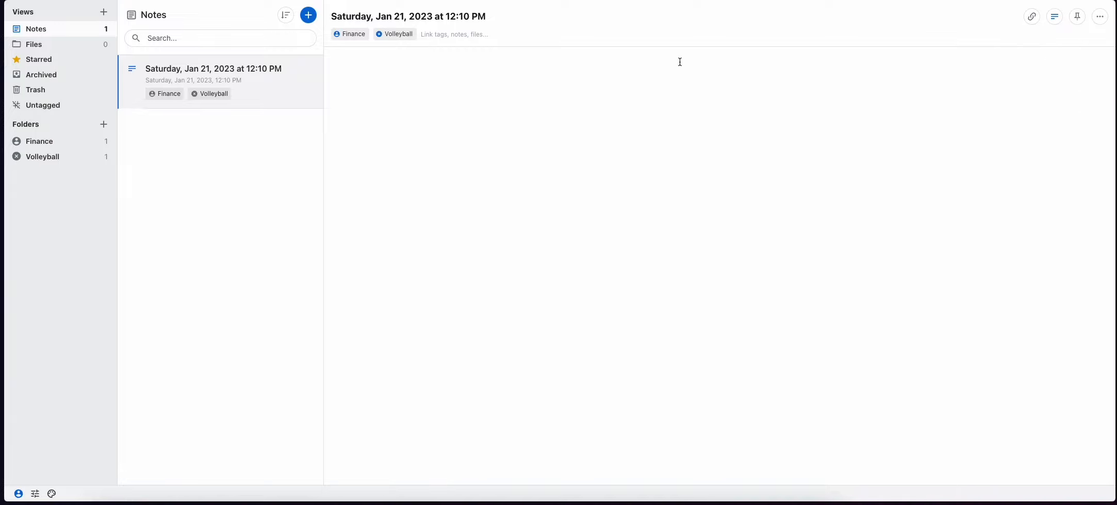
text(gbsdfgsdgdfgbsf)
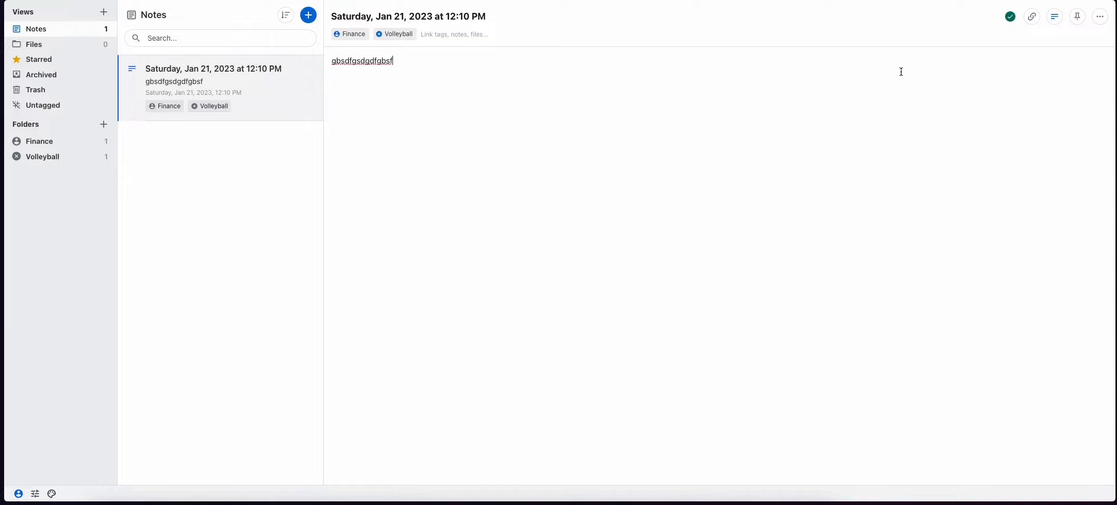
Switch the note type to Rich Text and make the body text bold, italic and underlined
click(1055, 20)
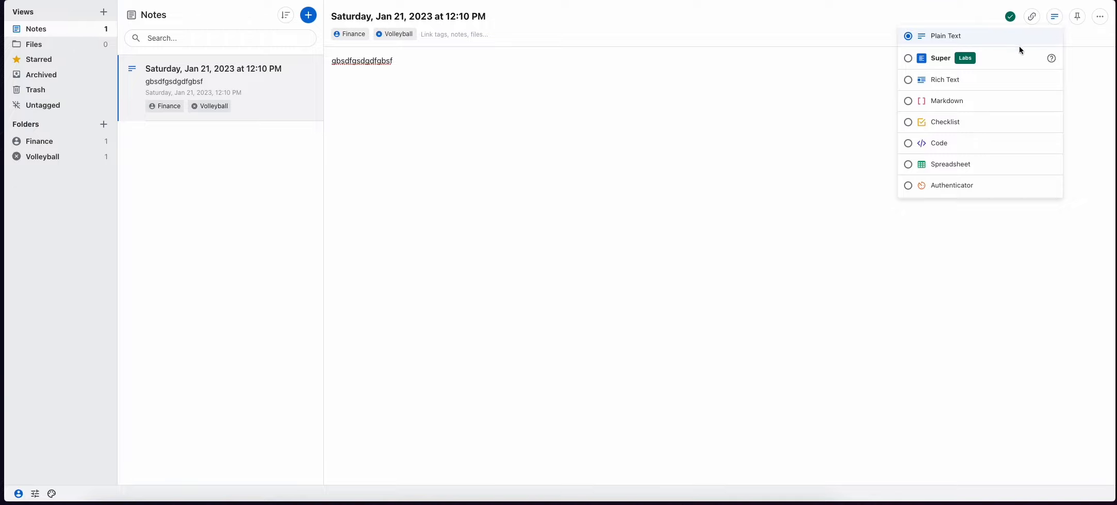
click(1007, 82)
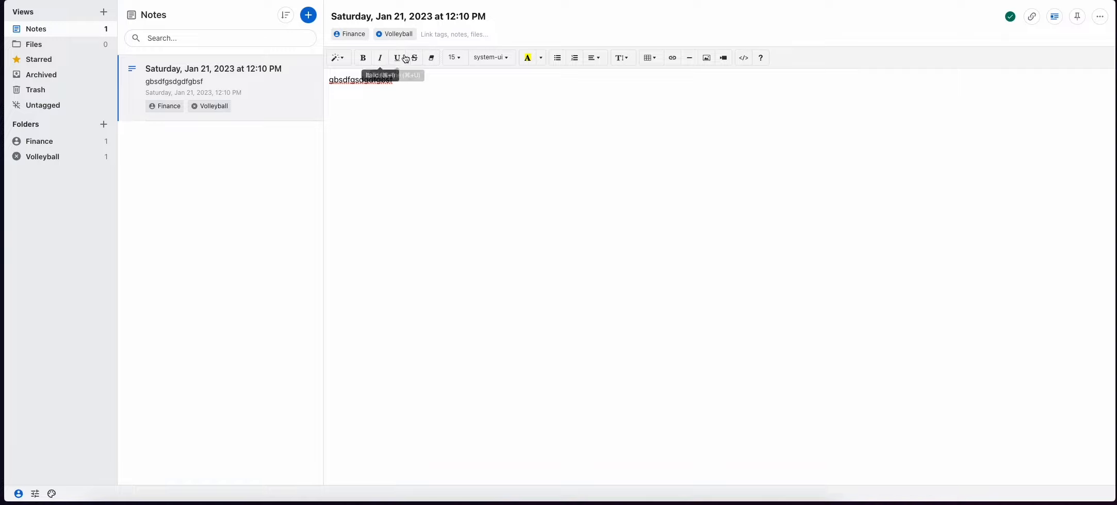
drag(391, 80, 328, 80)
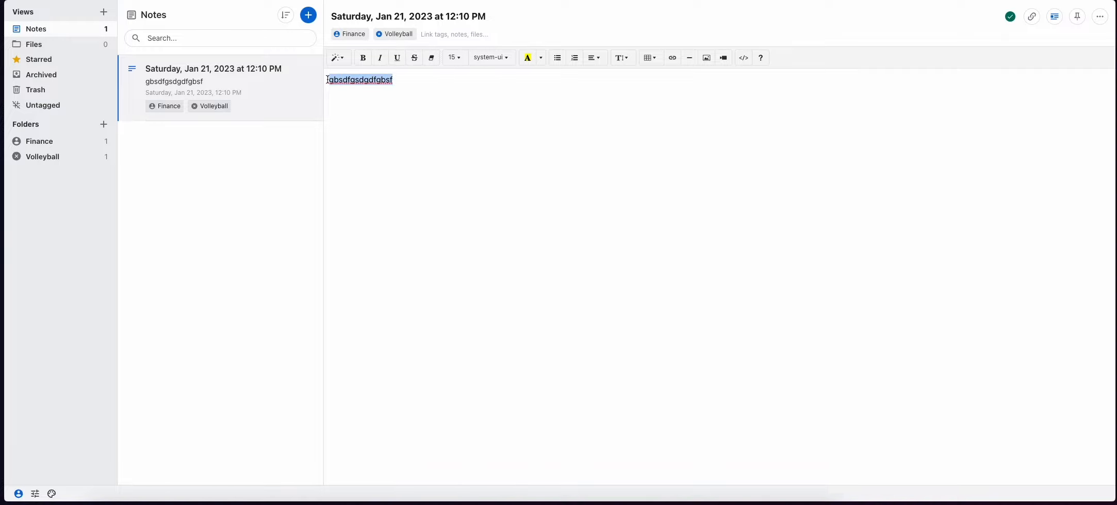
click(364, 66)
click(380, 66)
click(395, 61)
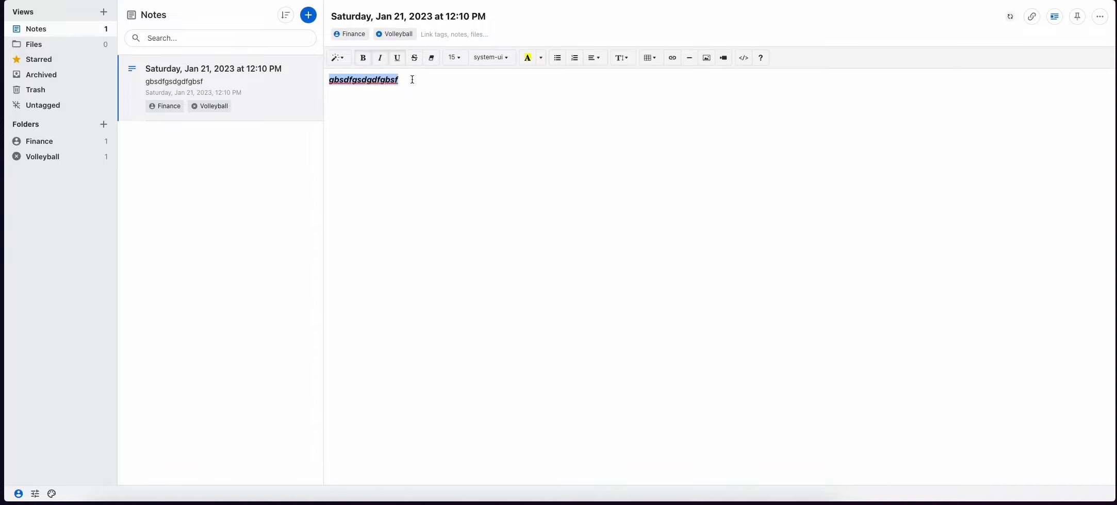
Set the font of the selected body text to Arial Black and deselect it
click(509, 63)
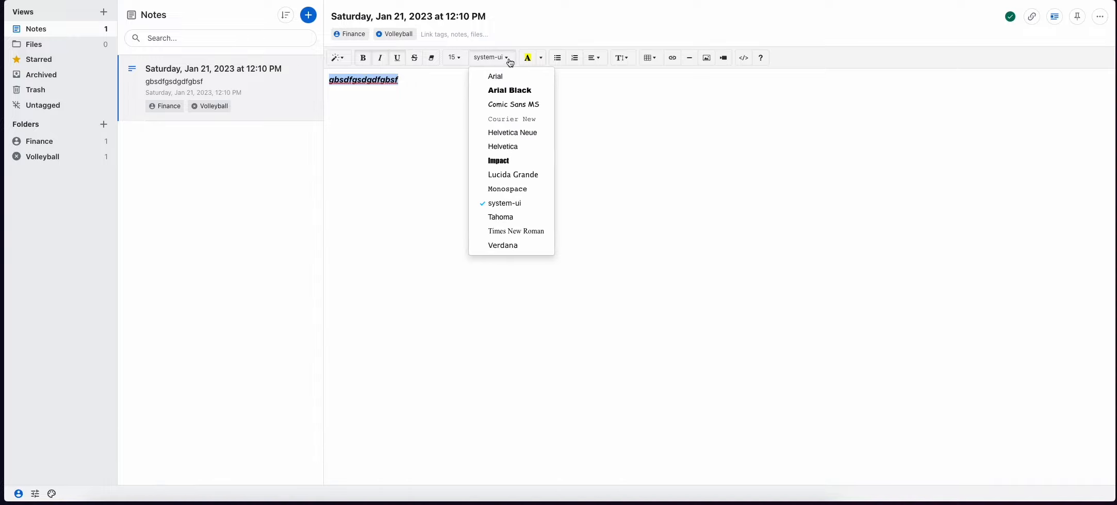
click(483, 91)
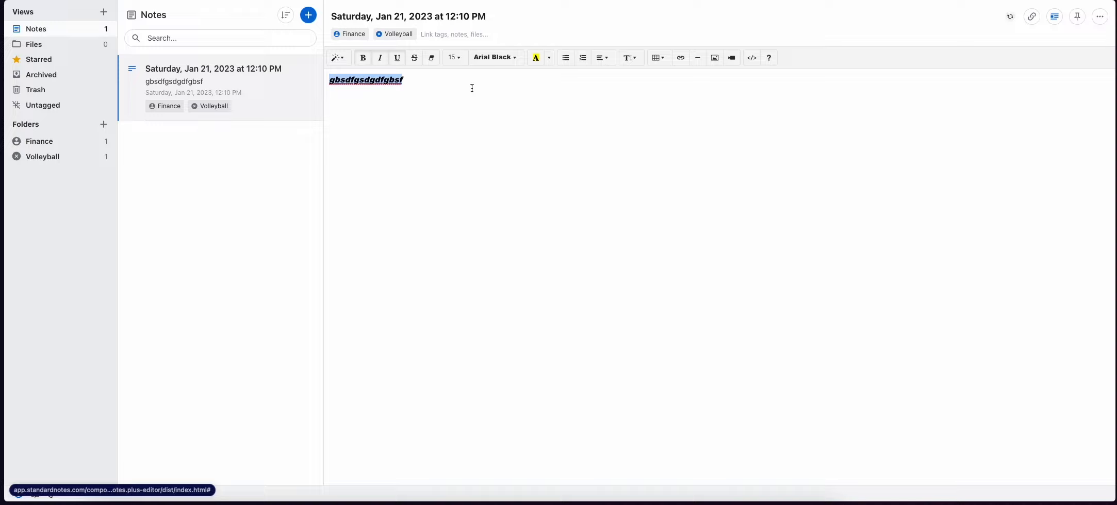
click(472, 88)
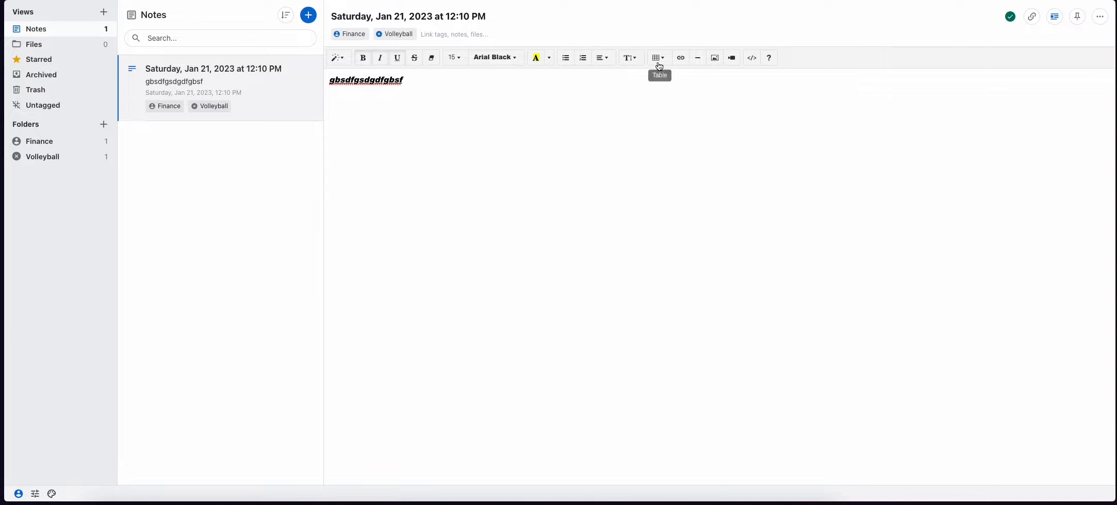
Switch the note type to Markdown and highlight the closing HTML tags after the text
click(1054, 16)
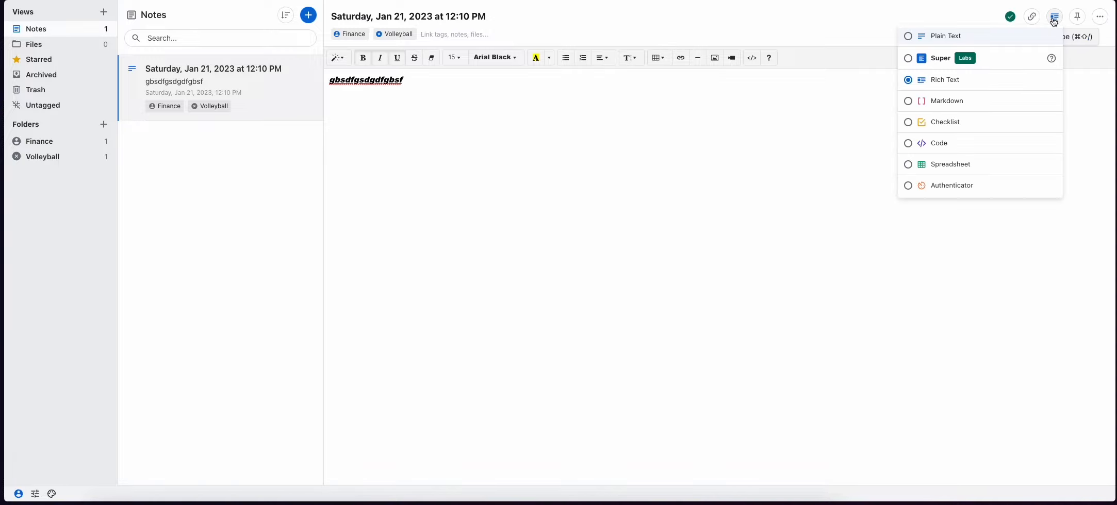
click(1011, 101)
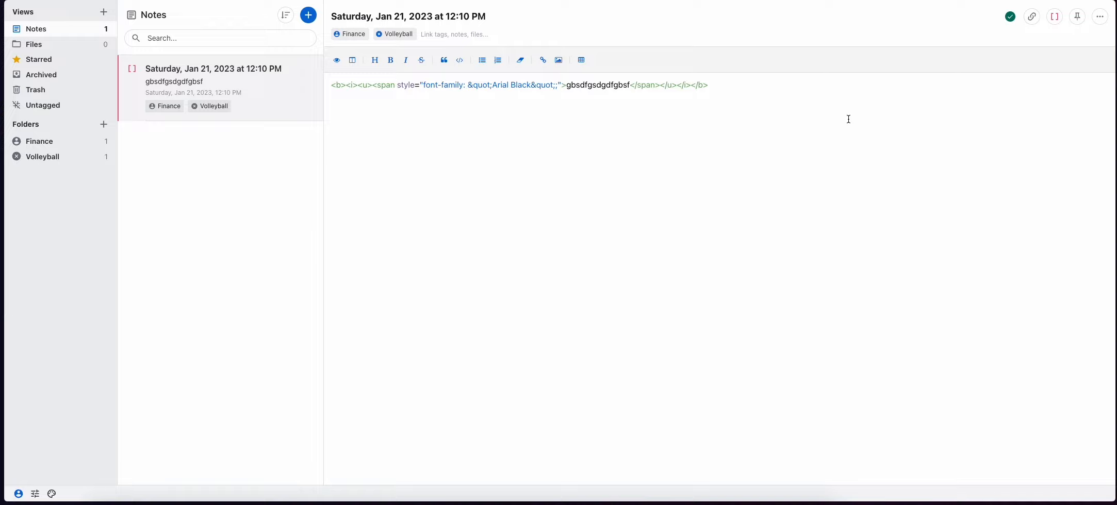
drag(710, 86, 633, 86)
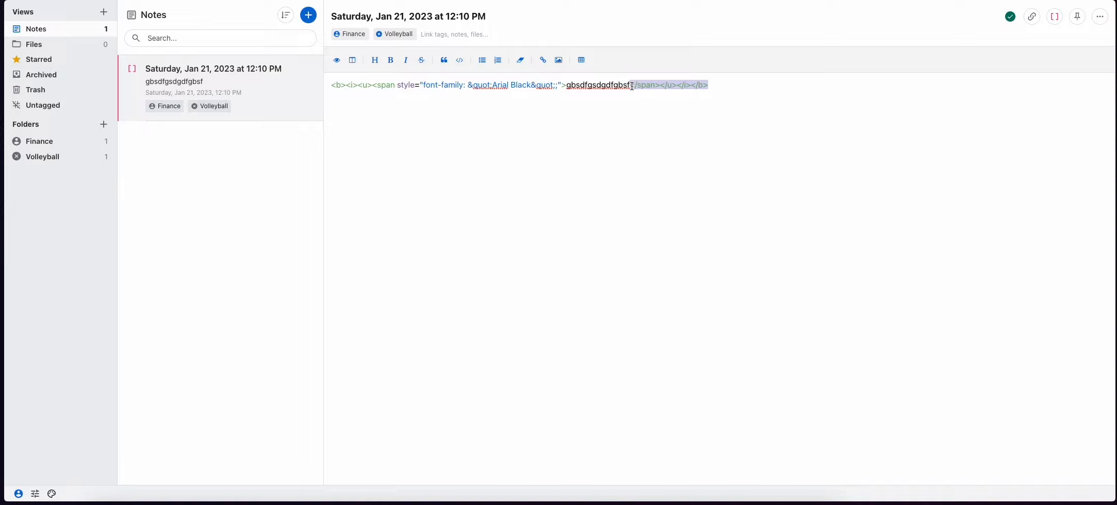
Switch the note type to Plain Text and delete the HTML tags on both sides of "gbsdfgsdgdfgbsf"
click(1056, 20)
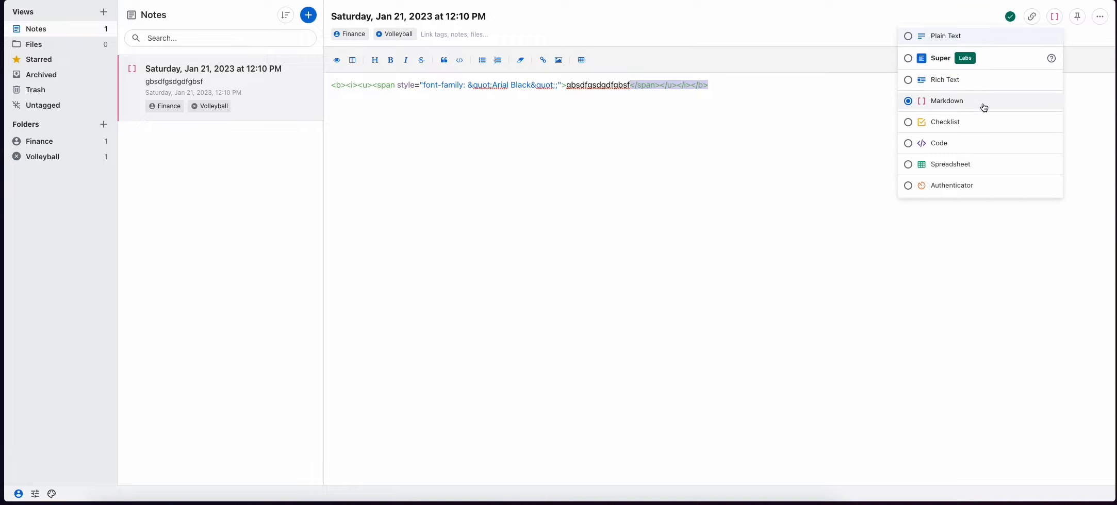
click(984, 38)
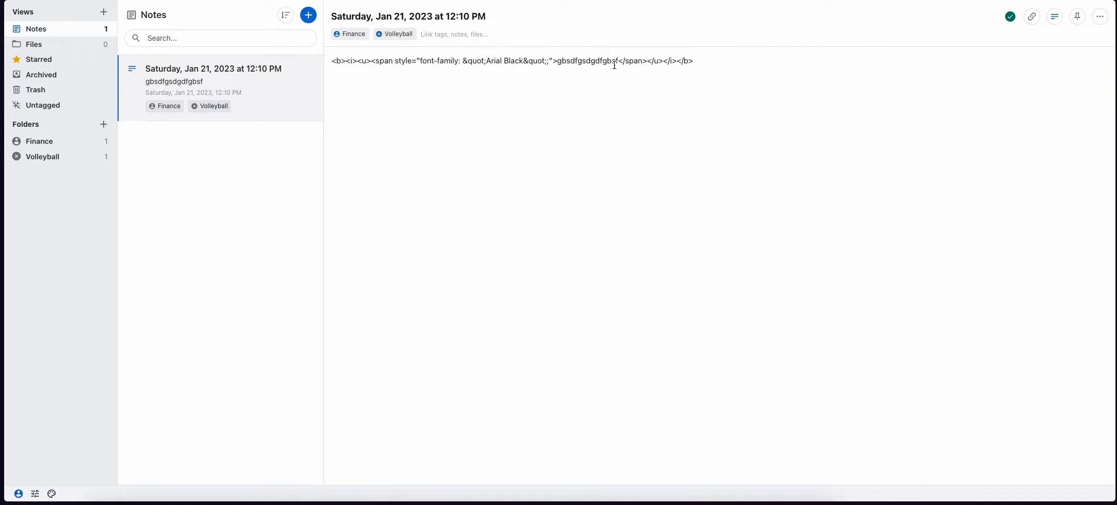
drag(559, 60, 470, 61)
key(BackSpace)
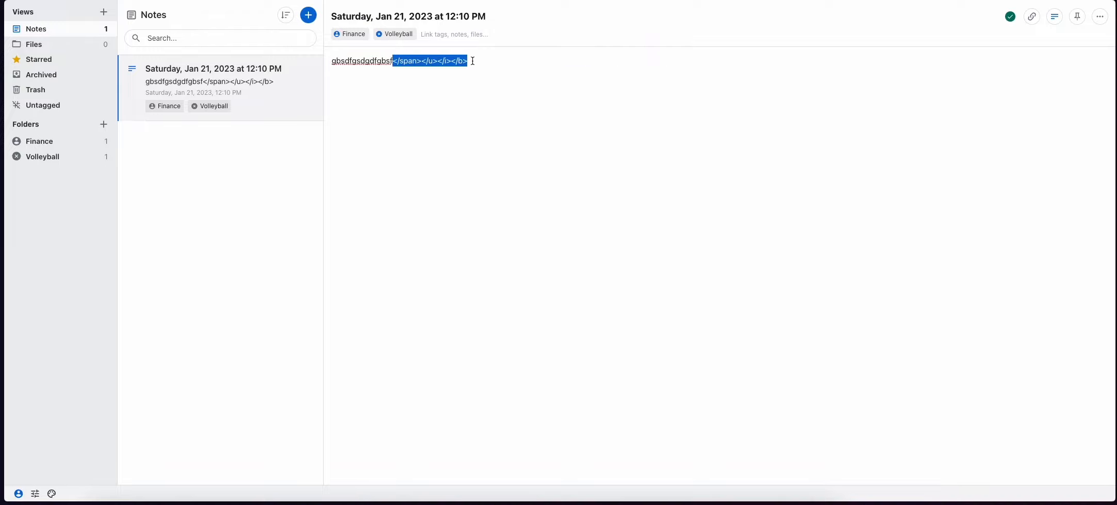
key(BackSpace)
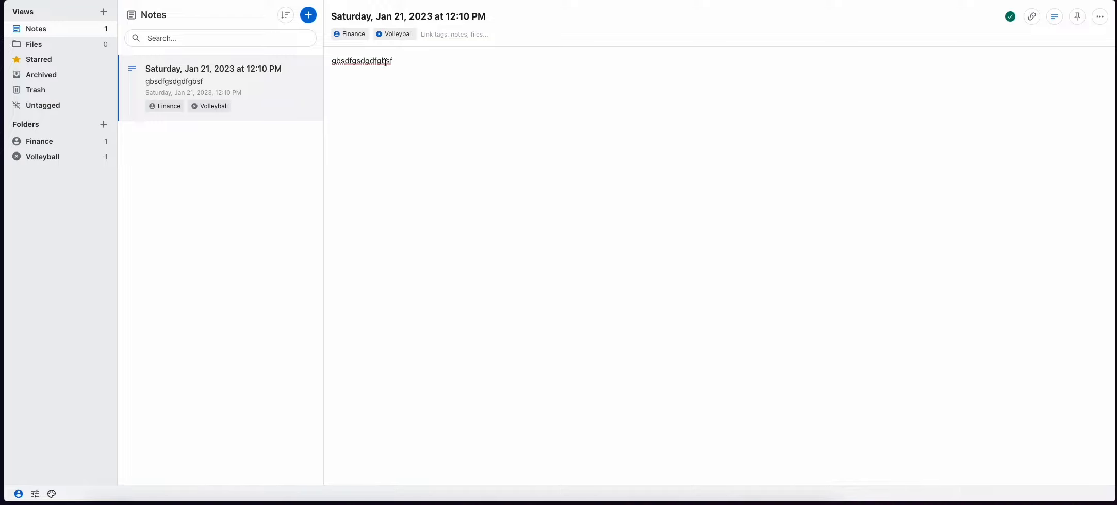
Select the remaining plain text and change the note type back to Markdown
drag(395, 61, 329, 54)
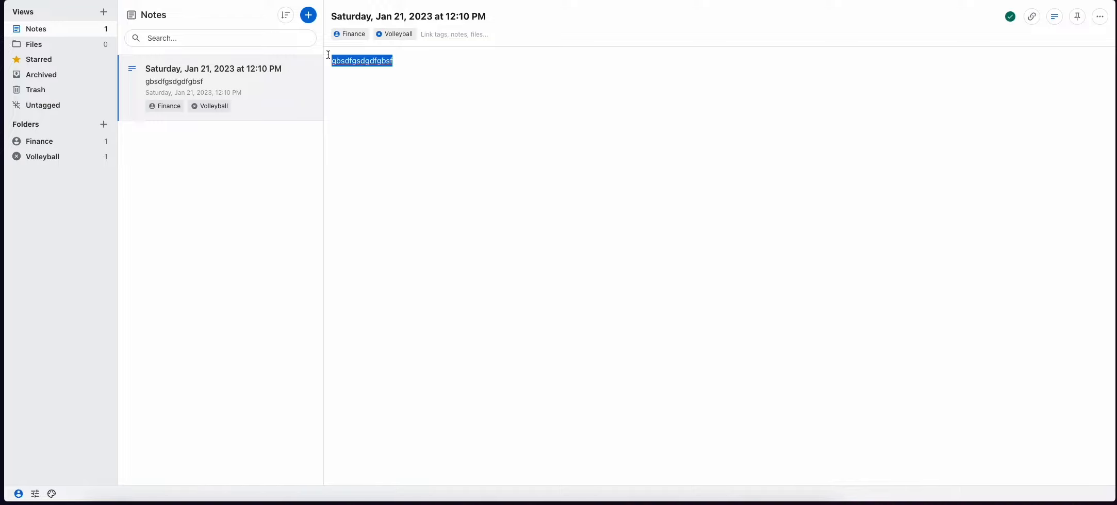
click(1054, 16)
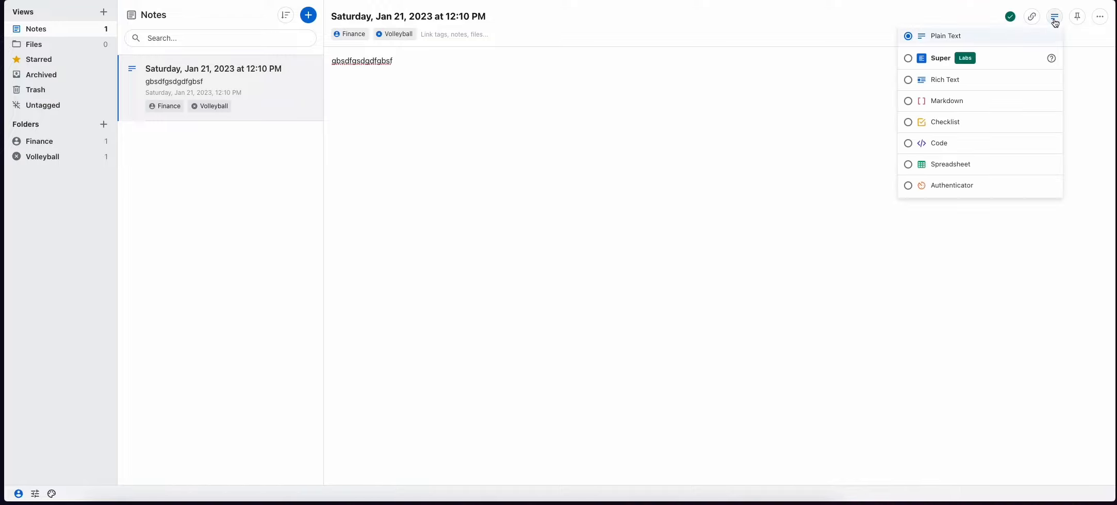
click(992, 101)
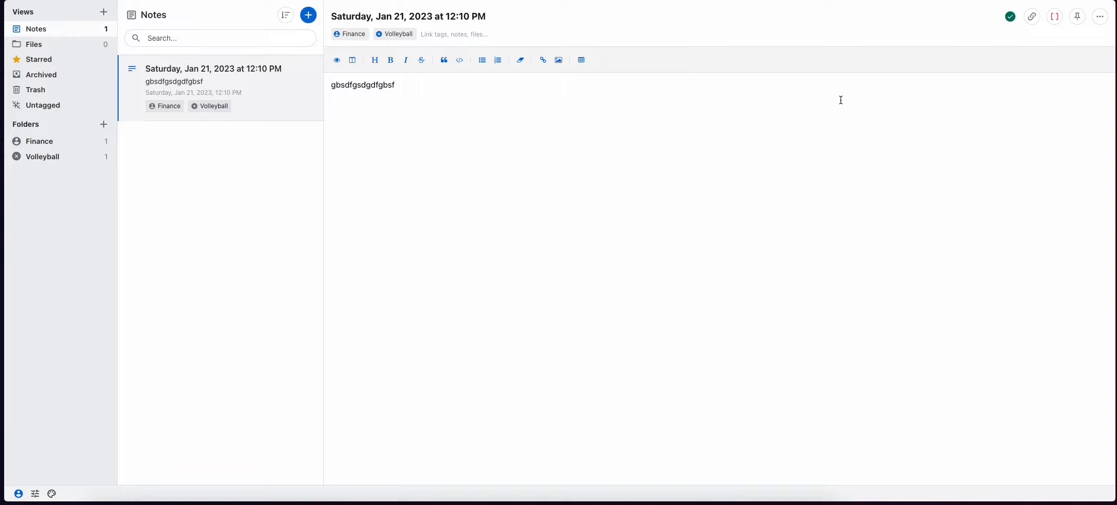
Switch the note type to Checklist and add the tasks "test", "asdfvadf" and "asfvadsf"
click(1053, 18)
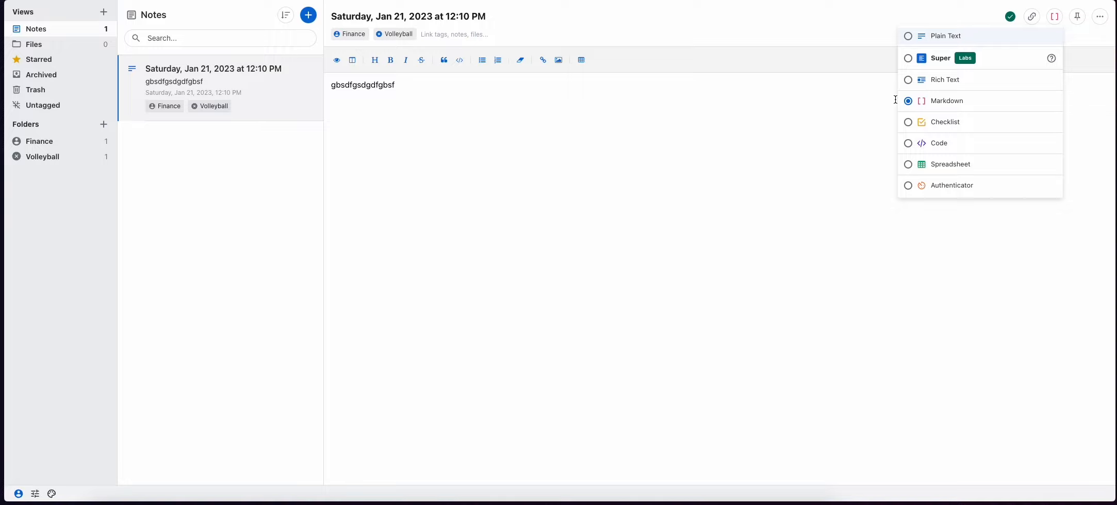
click(932, 124)
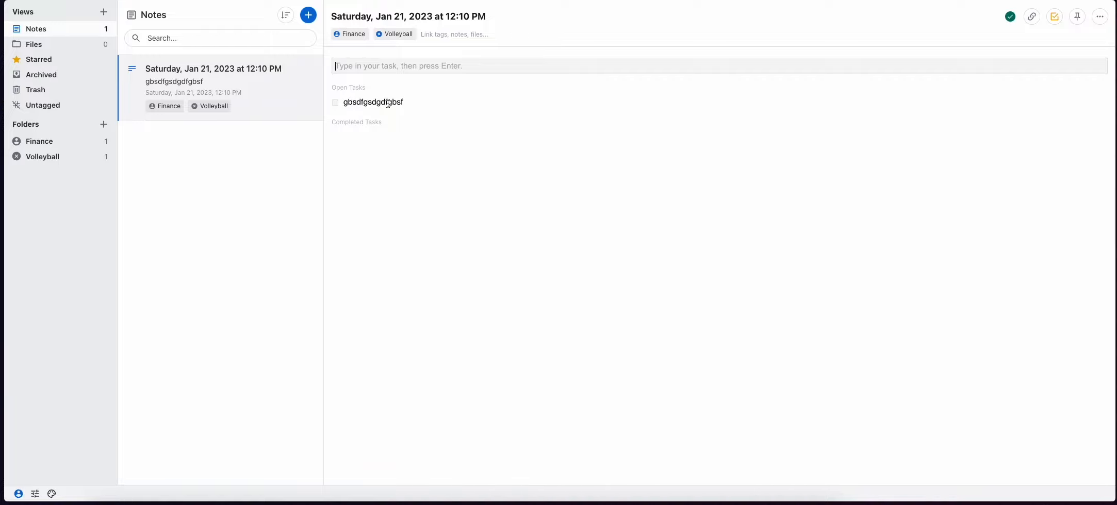
text(test)
key(Return)
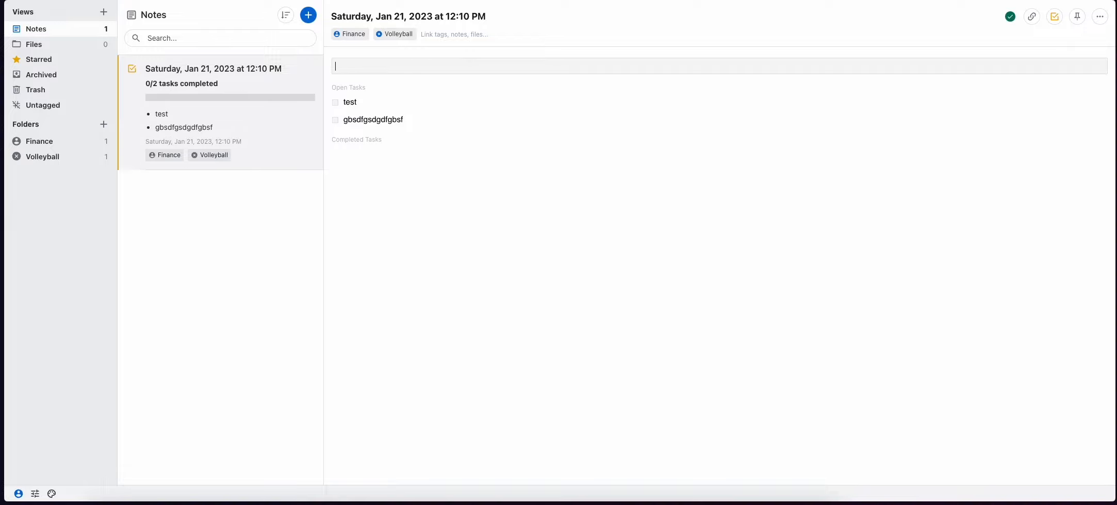
text(asdfvadf)
key(Return)
text(asfvadsf)
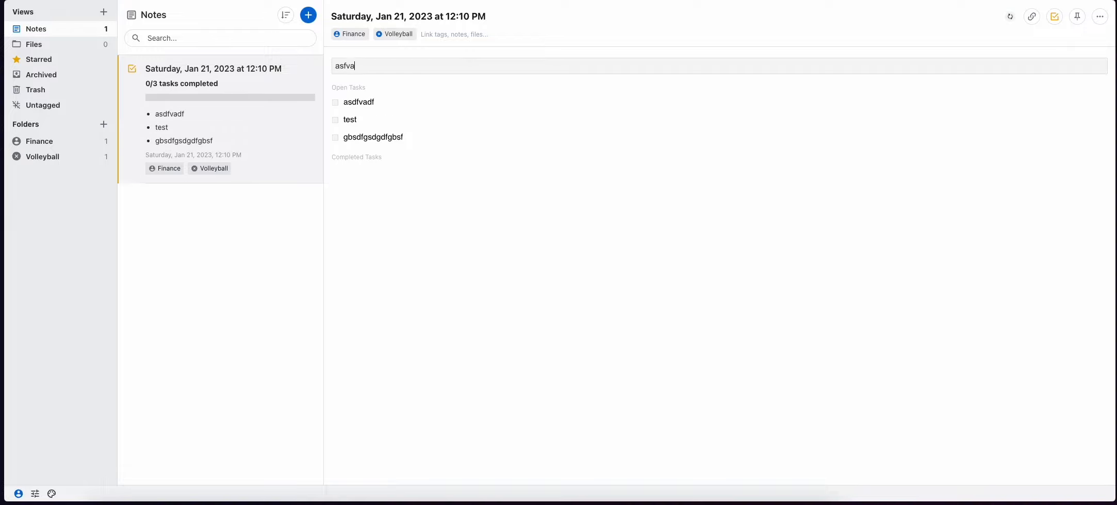
key(Return)
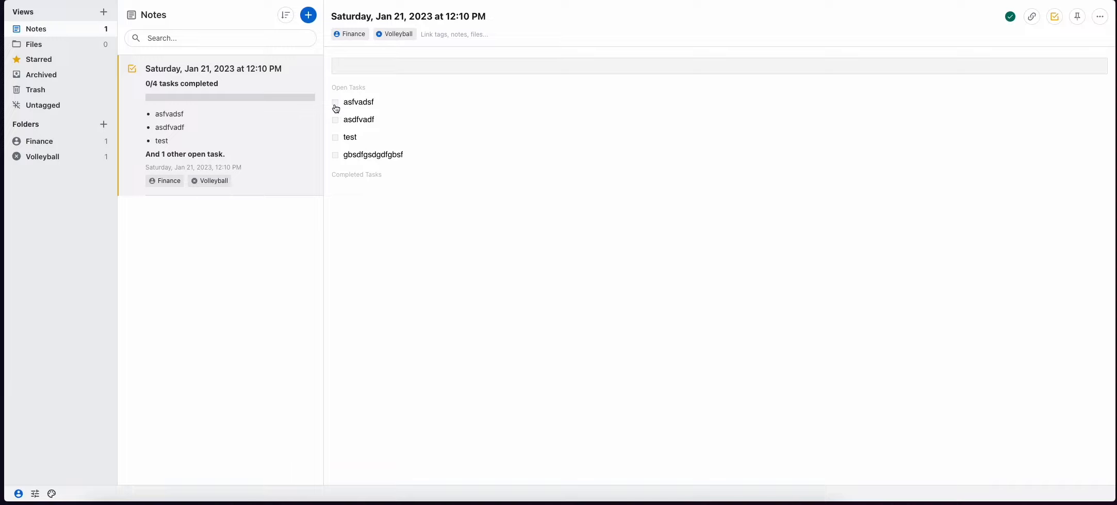
Mark the tasks "asfvadsf" and "test" as completed
click(335, 103)
click(335, 120)
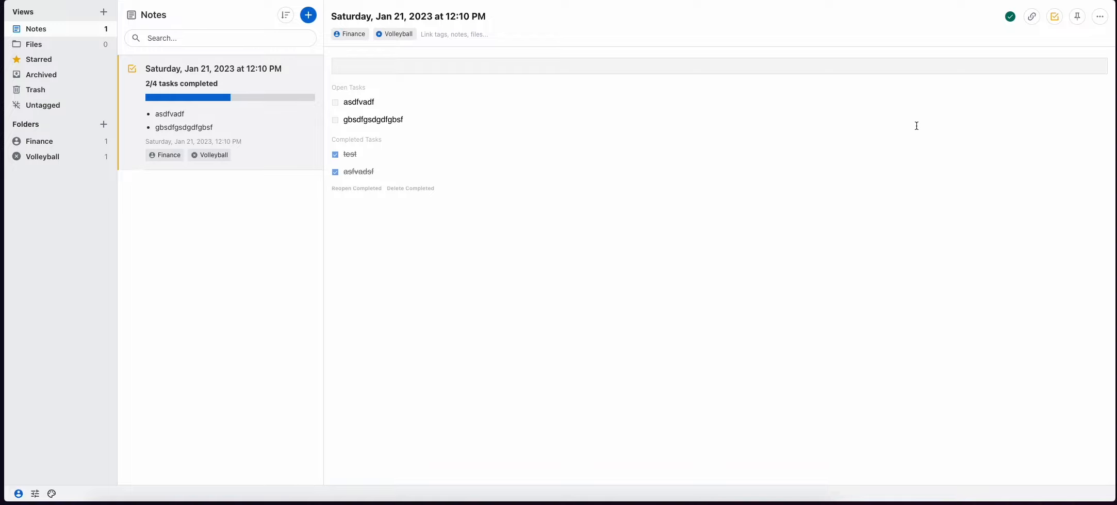
Switch the note type to Code and delete all four checklist lines from the editor
click(1052, 19)
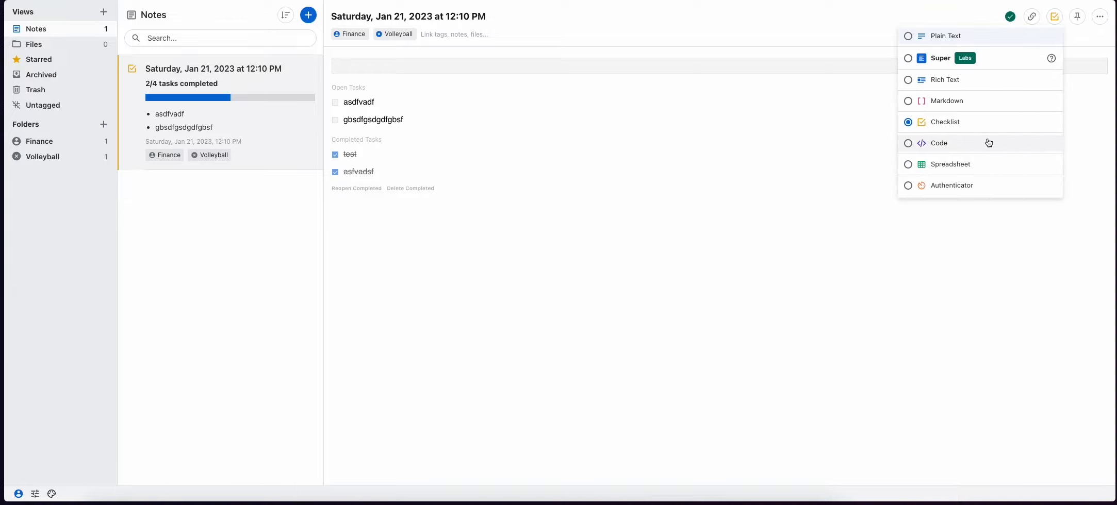
click(961, 143)
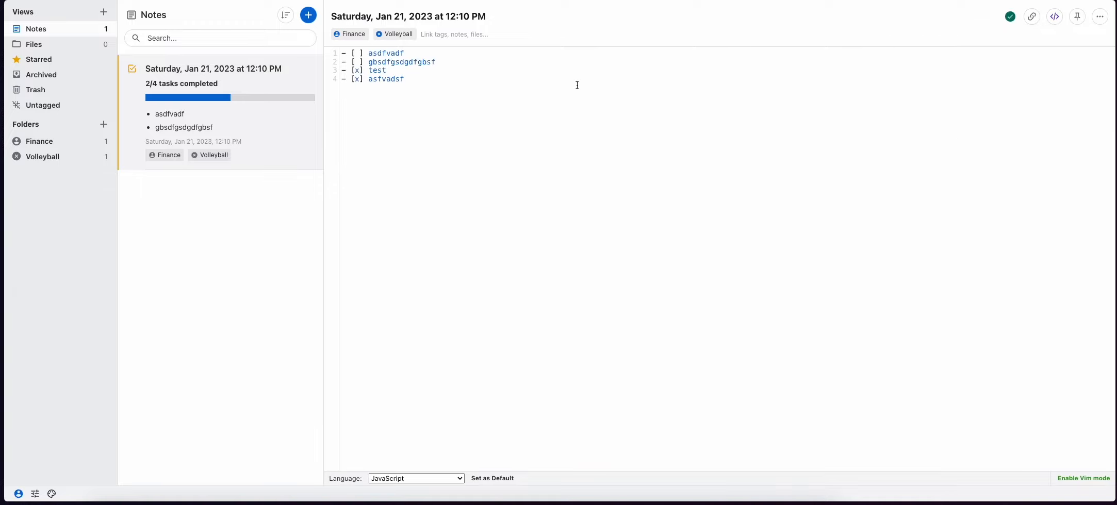
drag(407, 78, 342, 52)
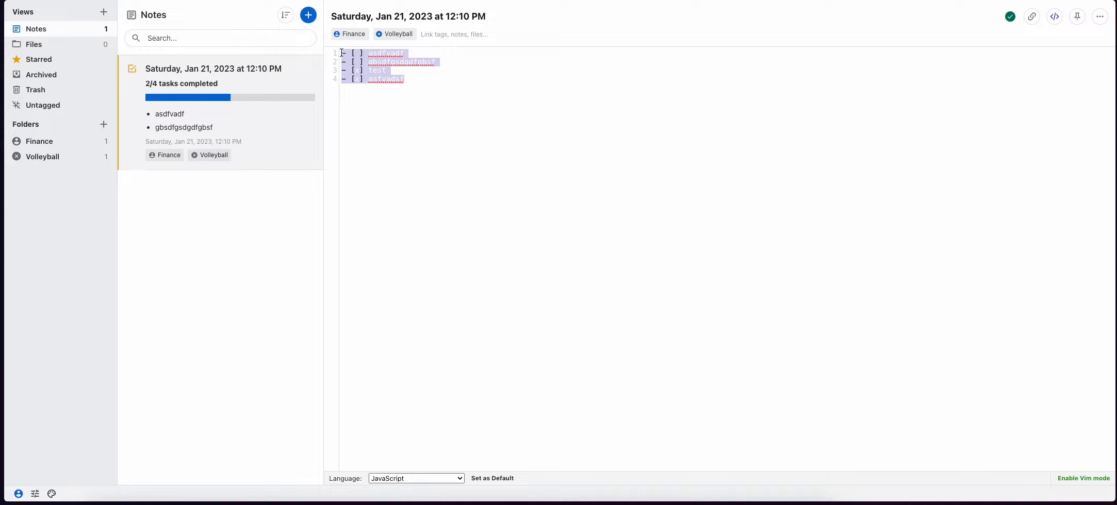
key(BackSpace)
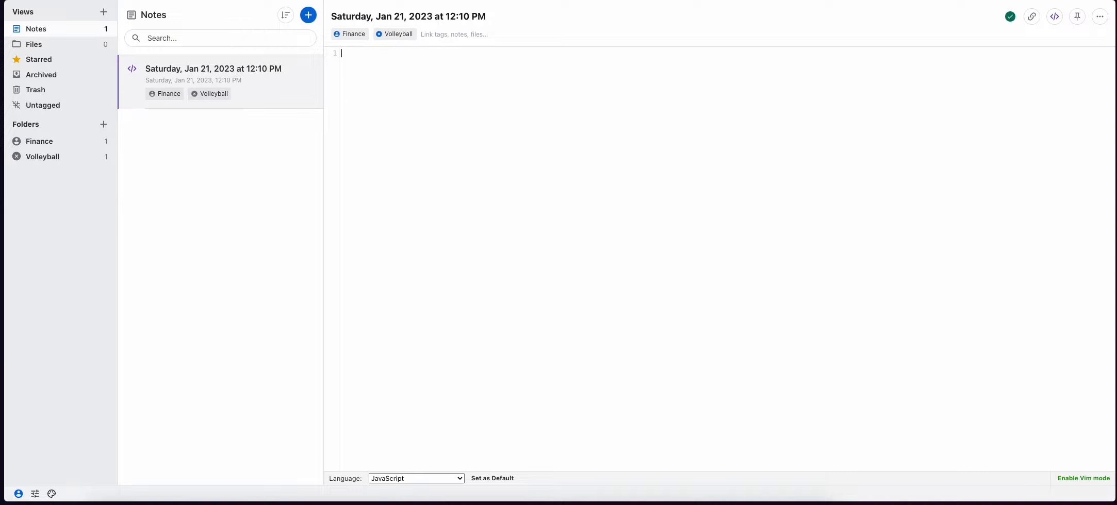
Write "package main" in the code note and, after a blank line, open the function with "func main() {"
text(pac)
text(kage )
text(main  )
text(fun)
text(c main)
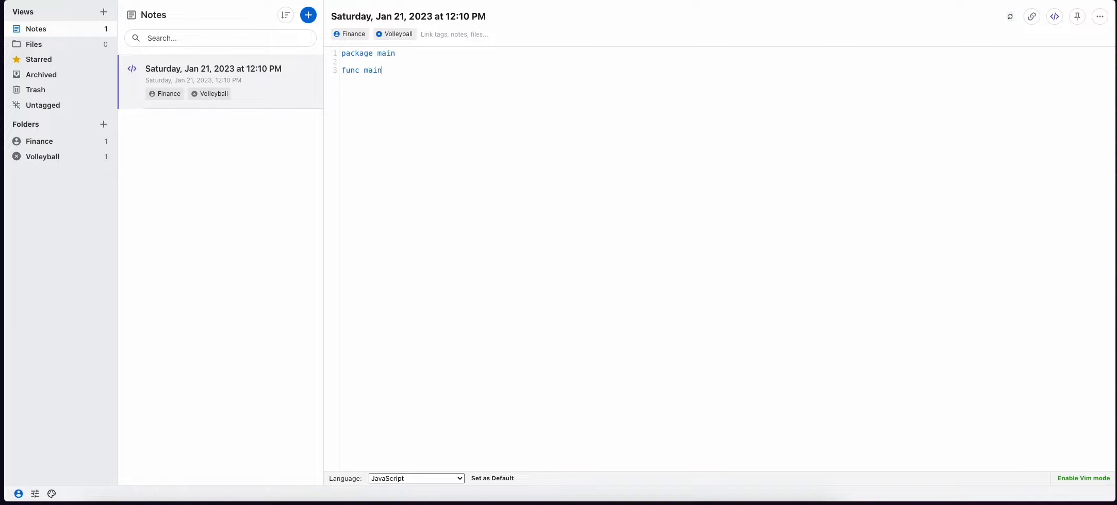
text(() {    )
Add the line fmt.Println("Hello, World!) inside the main function and finish the function with a closing brace below it
text(fmt.P)
text(rintln)
text(("H)
text(ello, Wor)
text(ld!)               )
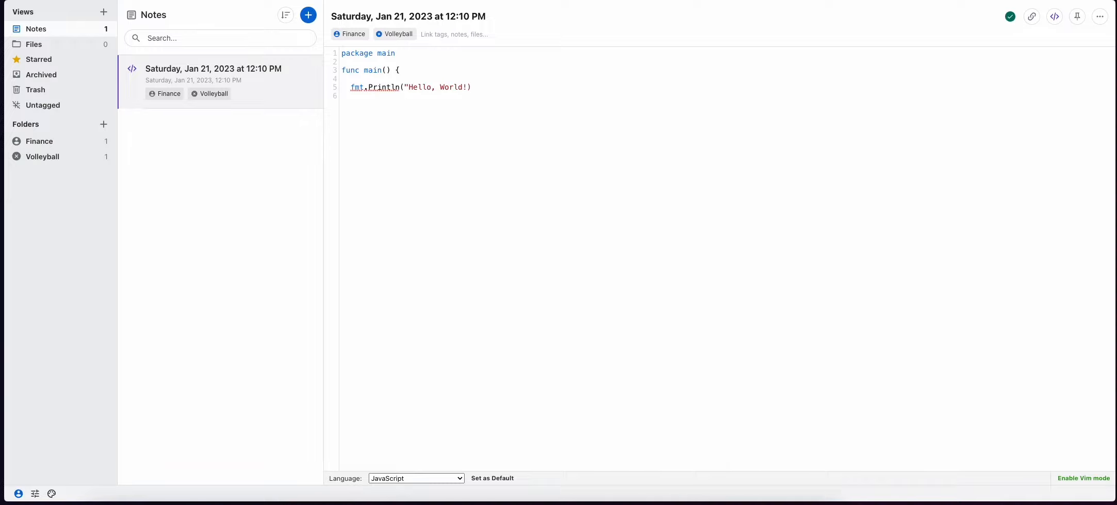
text(})
key(BackSpace)
key(BackSpace)
key(BackSpace)
key(BackSpace)
key(BackSpace)
key(BackSpace)
key(BackSpace)
key(BackSpace)
Insert import "fmt" between the package line and the main function, separated by a blank line
key(Up)
key(Up)
key(Up)
key(Up)
key(Up)
key(End)
key(Return)
key(Return)
text(i)
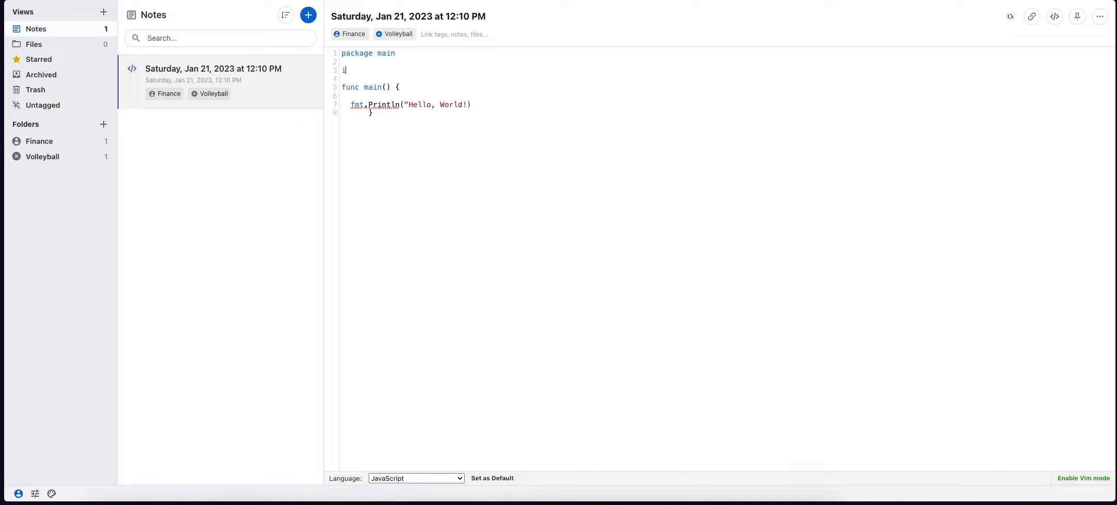
text(mport "fmt")
Set the code note's language to Go
click(429, 474)
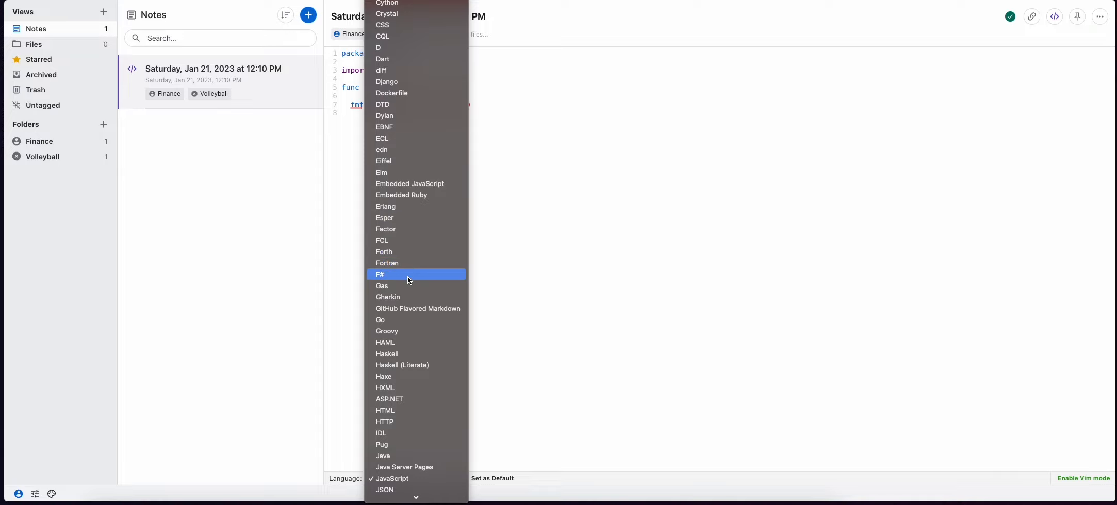
click(394, 322)
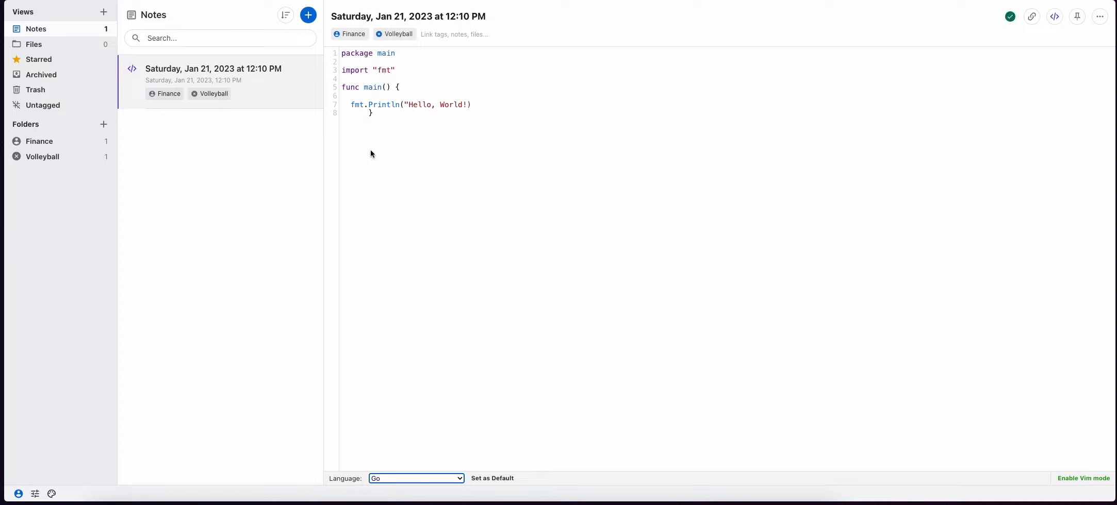
Outdent the closing brace on the last line of the code so it lines up near the func line
click(370, 113)
key(BackSpace)
key(BackSpace)
key(BackSpace)
key(BackSpace)
key(BackSpace)
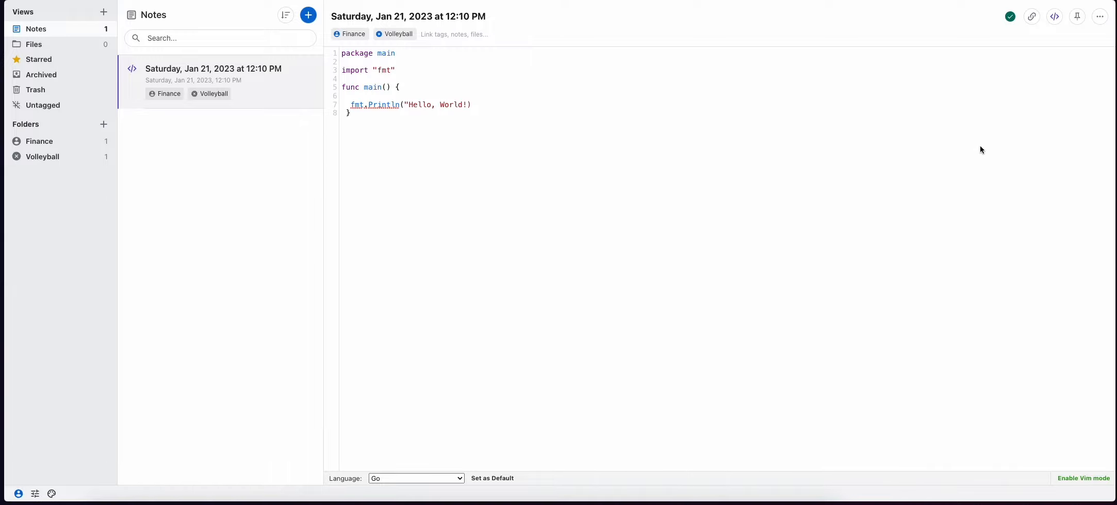
Delete all the code from the note and change its type to Spreadsheet, confirming the change
click(1056, 17)
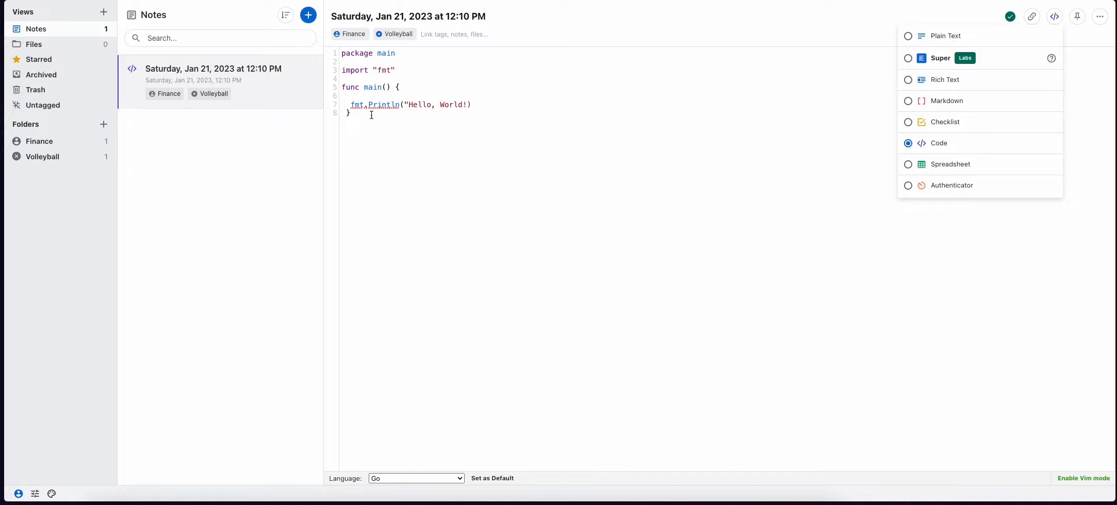
drag(367, 113, 340, 56)
key(BackSpace)
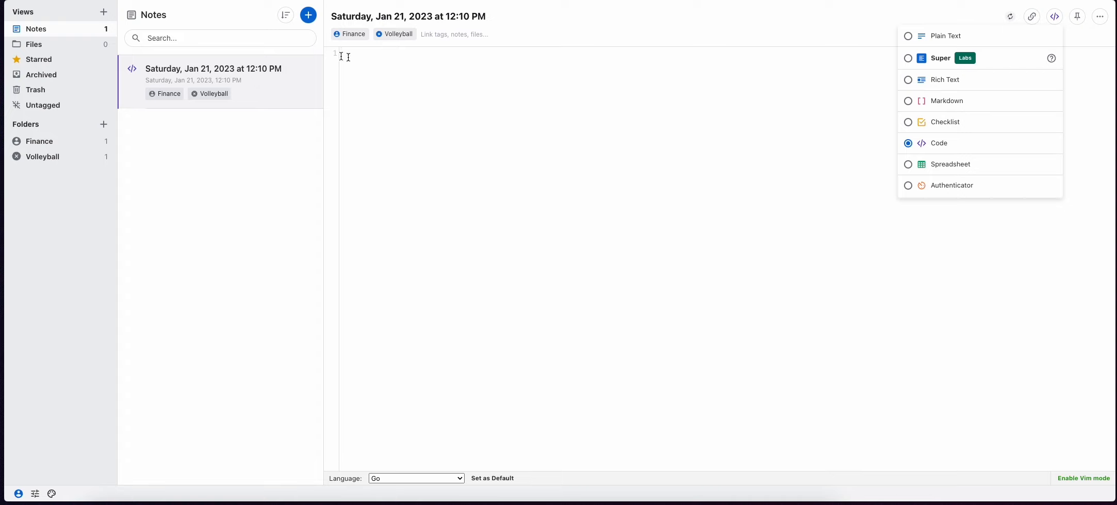
click(909, 165)
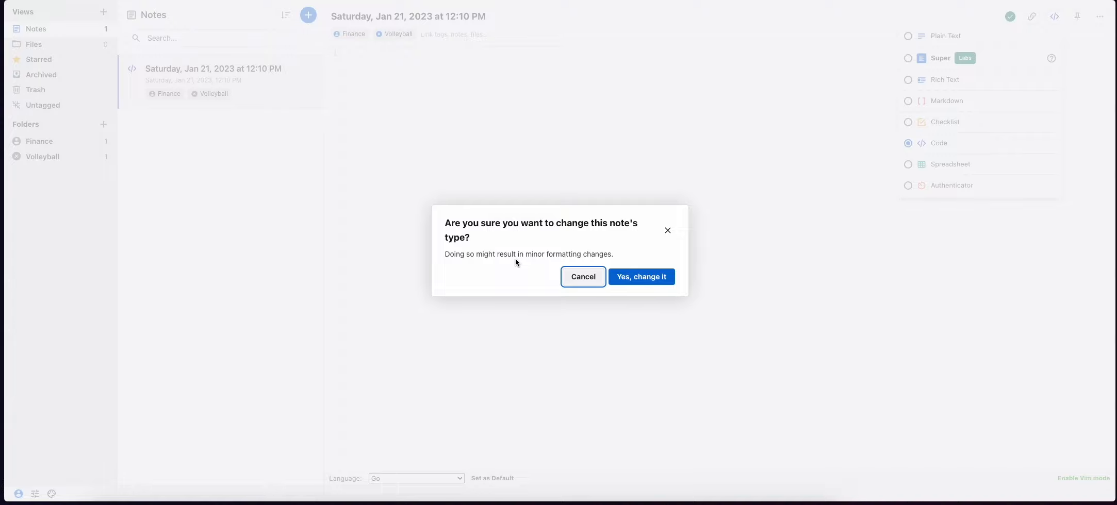
click(639, 279)
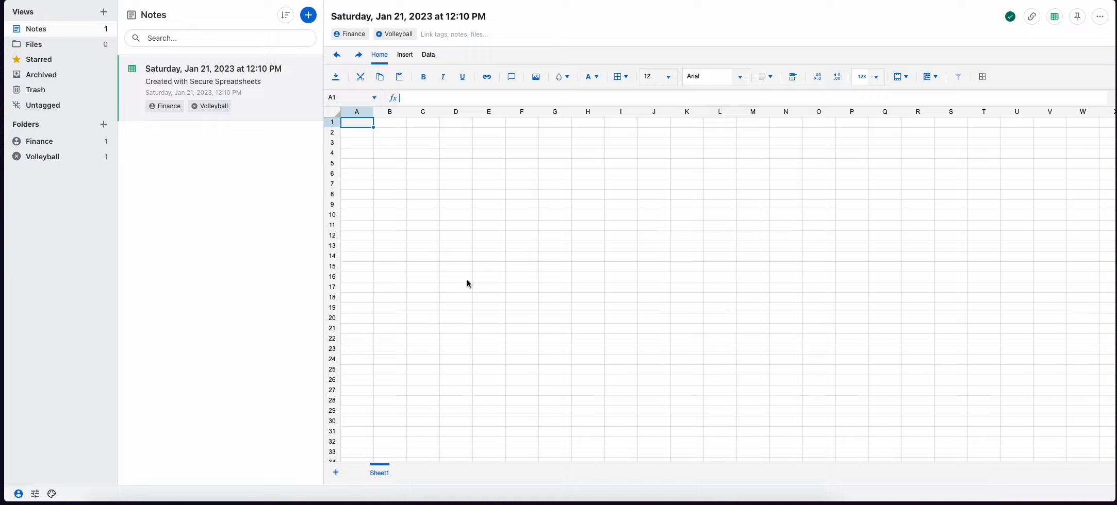
Create a new note and set its type to Authenticator
click(1055, 21)
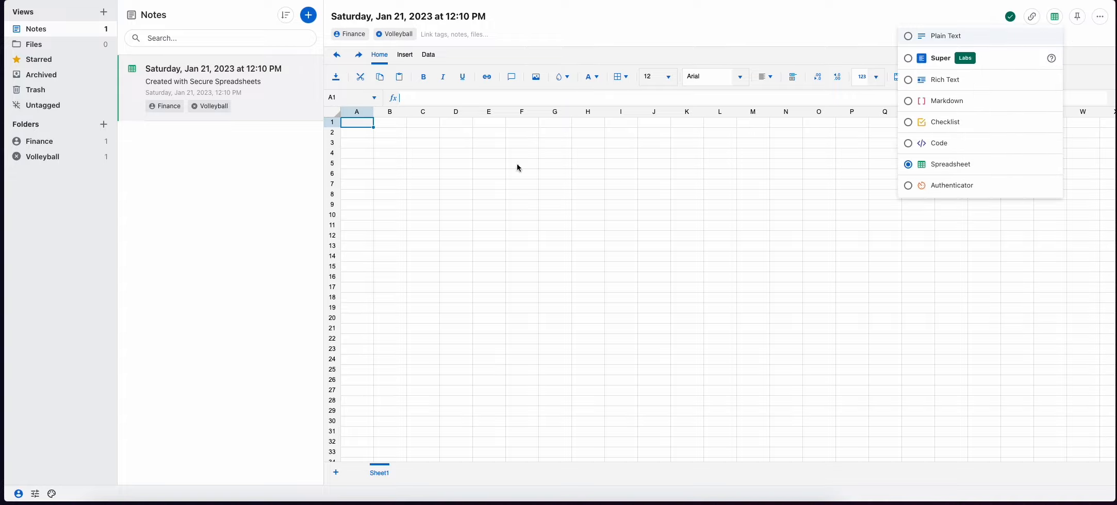
click(261, 203)
click(308, 16)
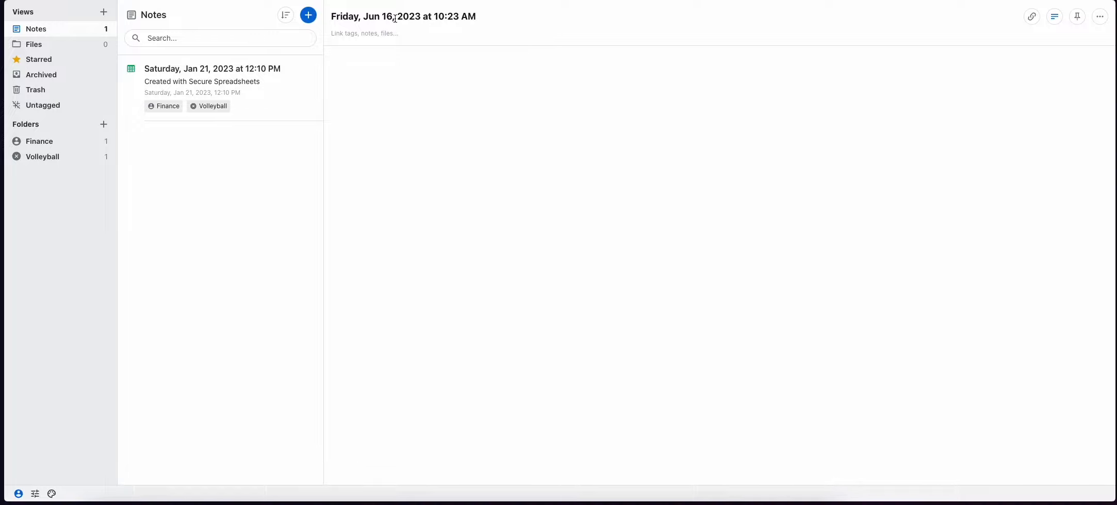
click(1055, 18)
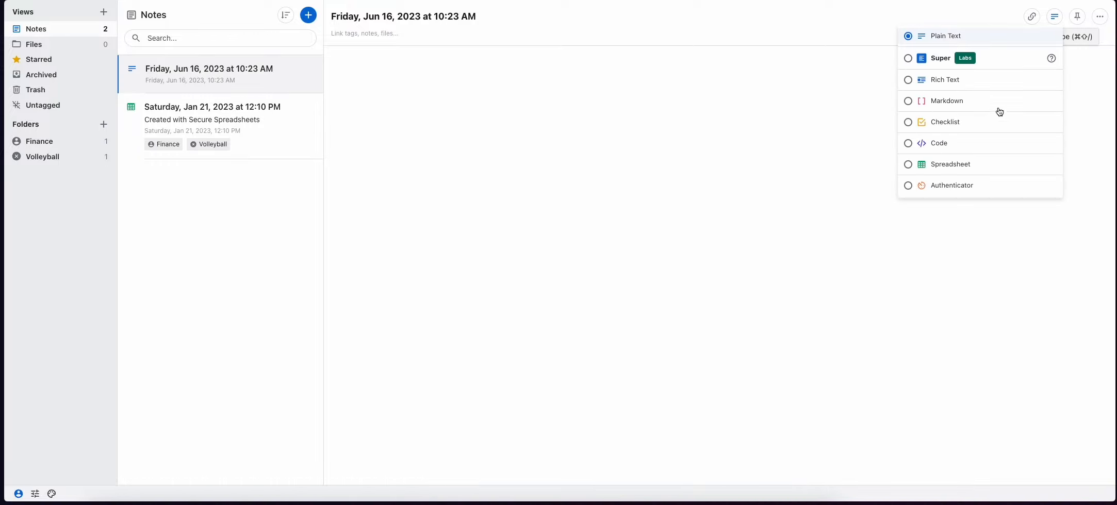
click(970, 187)
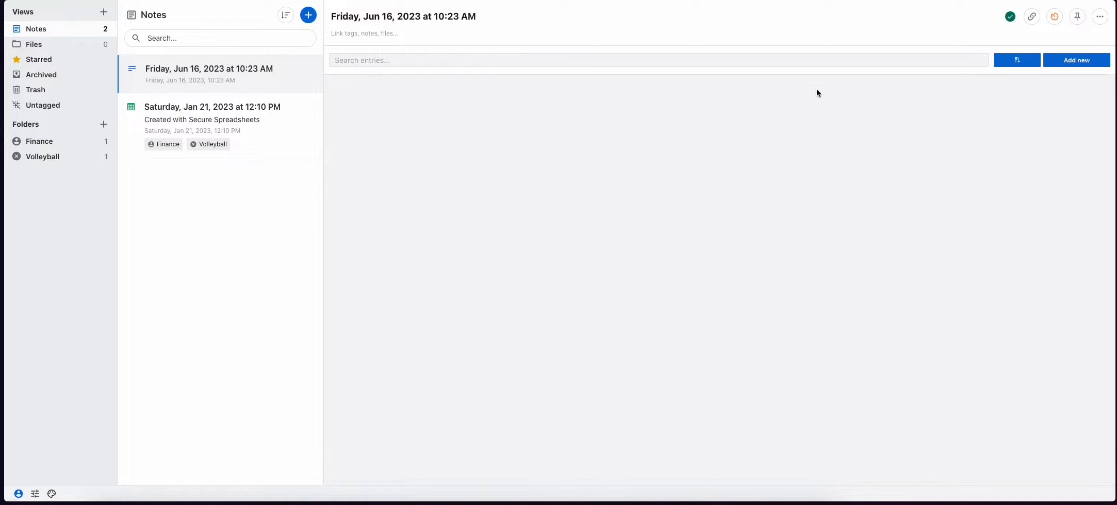
Open the form for a new 2FA entry in the authenticator note and examine its Service, Account and Secret fields
click(1075, 64)
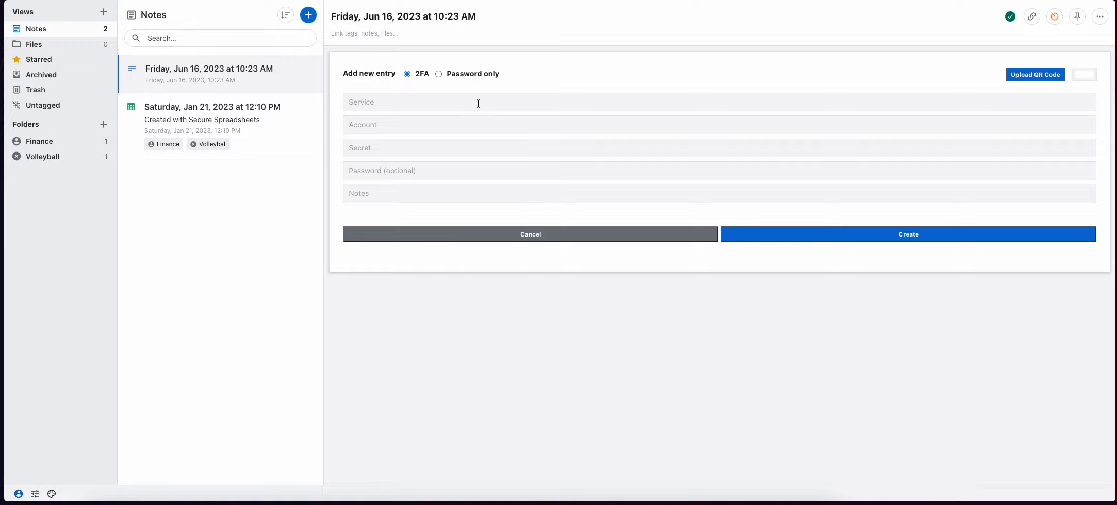
click(389, 126)
click(379, 148)
Create another new note and set its type to Super
click(308, 16)
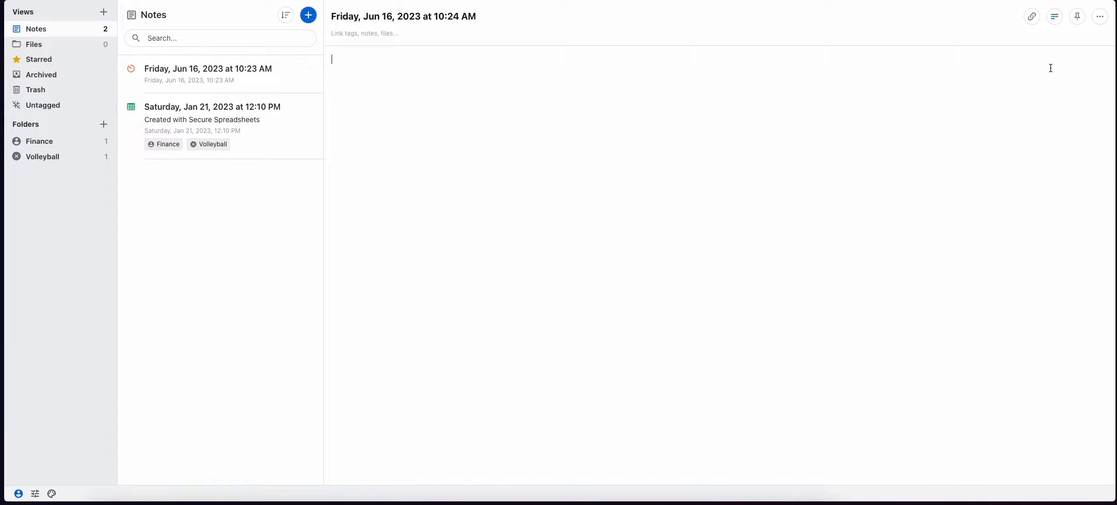
click(1055, 17)
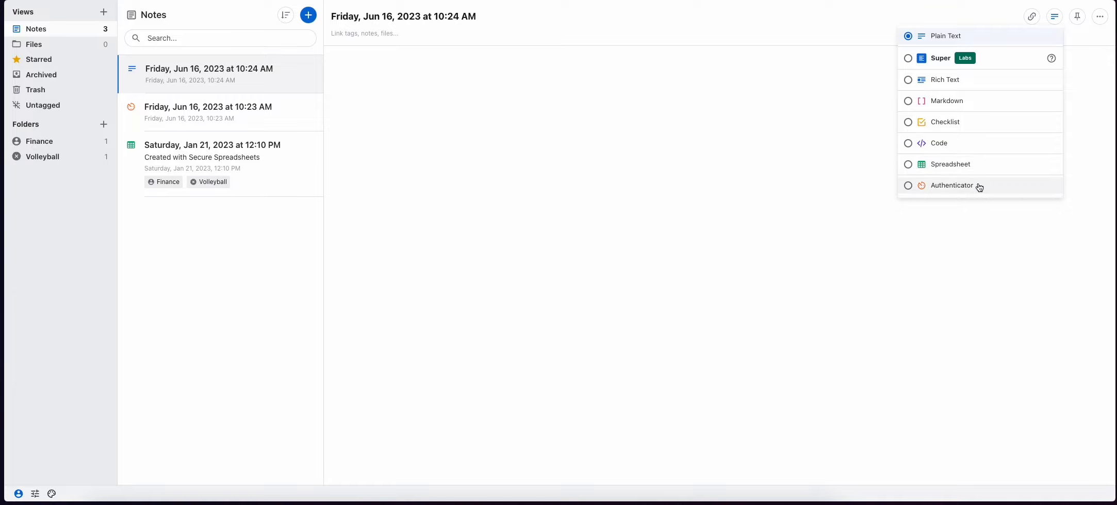
click(991, 65)
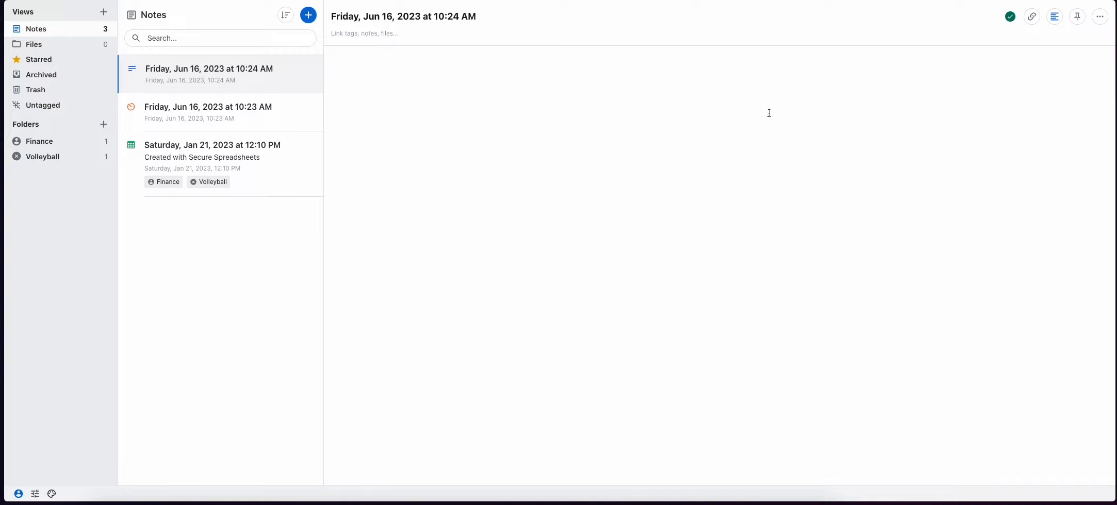
Insert a paragraph block in the Super note and write "THis is a test of the Super Notes Editor"
text(/)
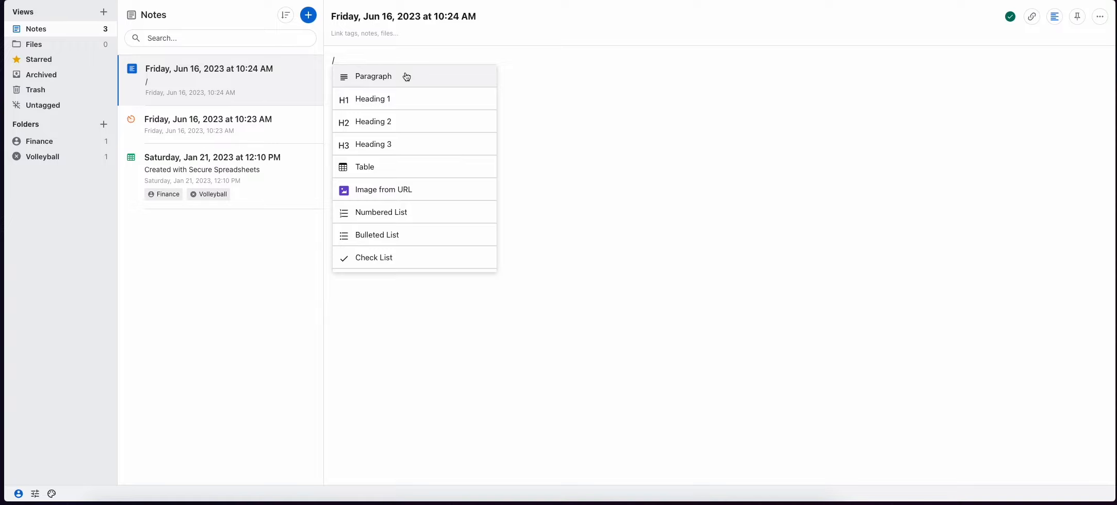
click(407, 76)
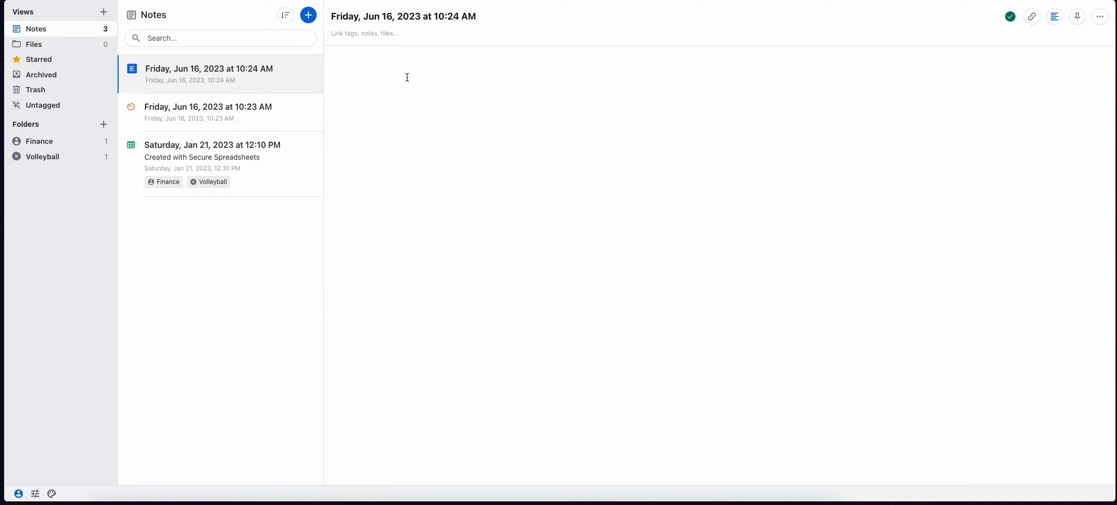
text(THis is a)
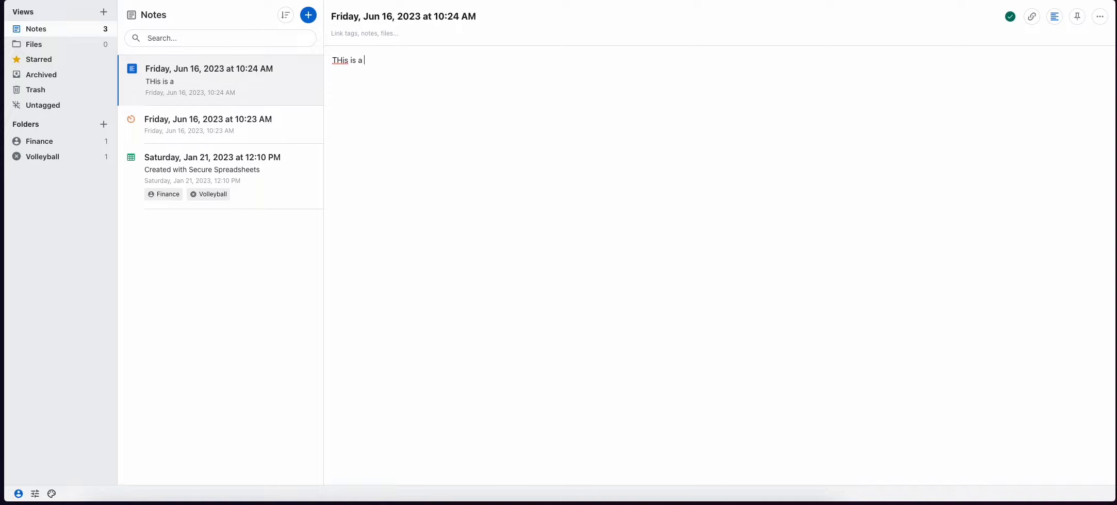
text( test ofd)
key(BackSpace)
text(the Super Notes Editor)
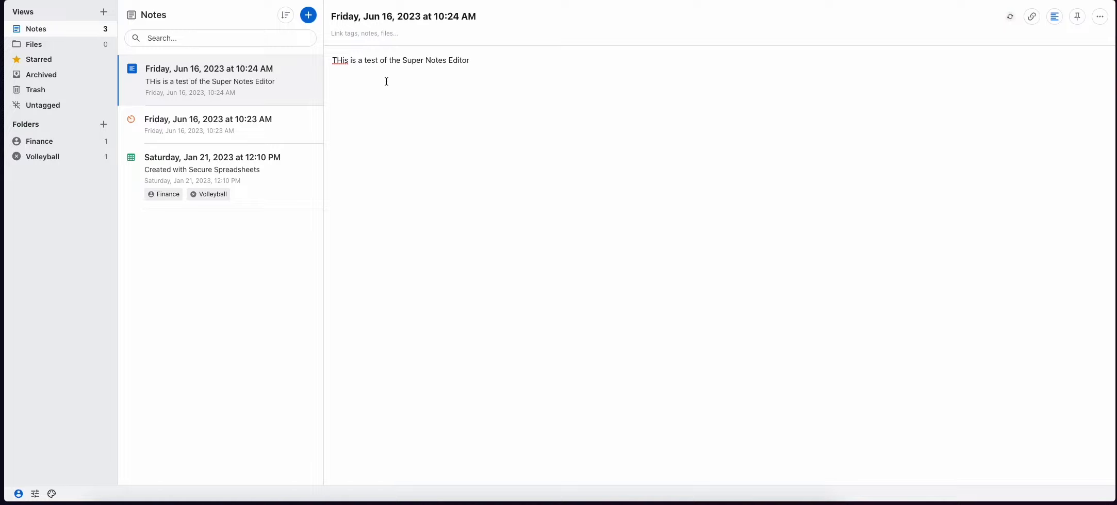
Correct the capitalisation of the sentence's first word to "This"
right_click(344, 61)
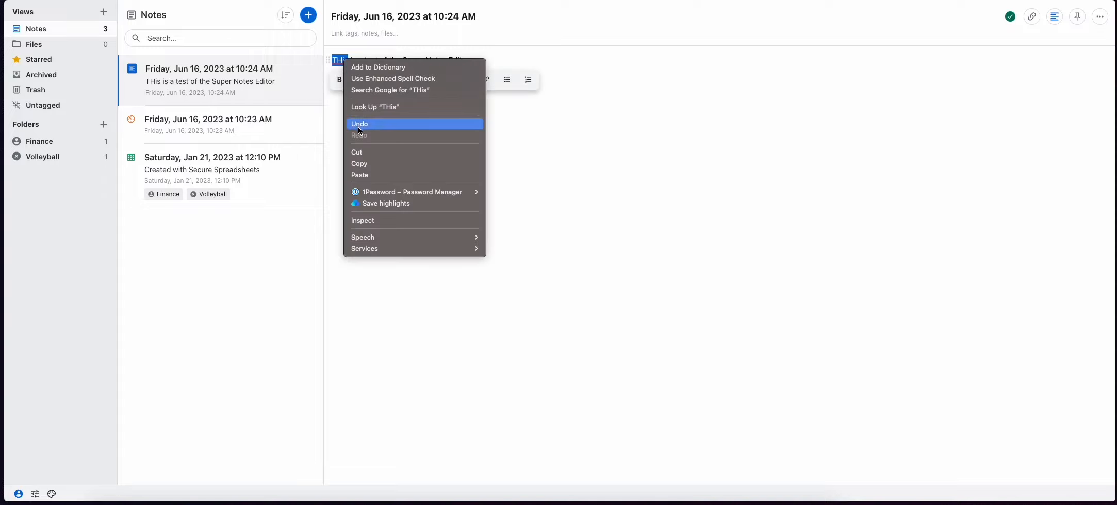
click(338, 107)
click(341, 60)
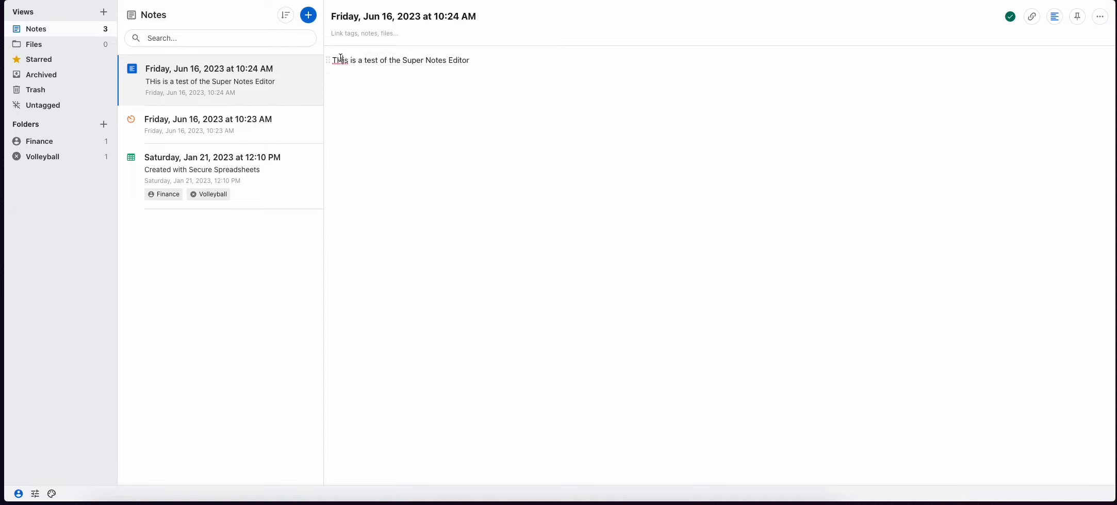
key(BackSpace)
text(h)
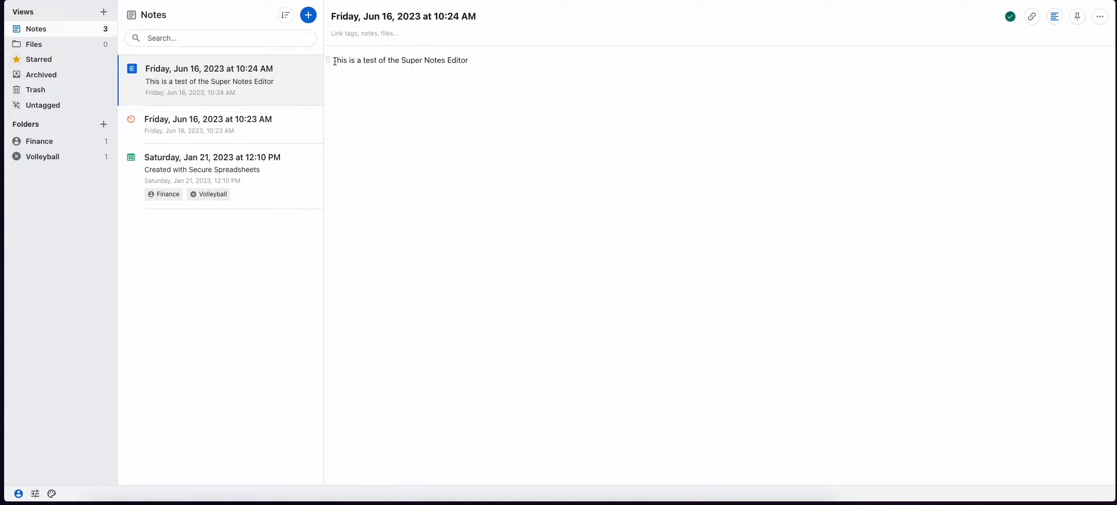
Show the inline formatting options for "This is a test" and insert a divider block below the sentence
drag(378, 60, 334, 61)
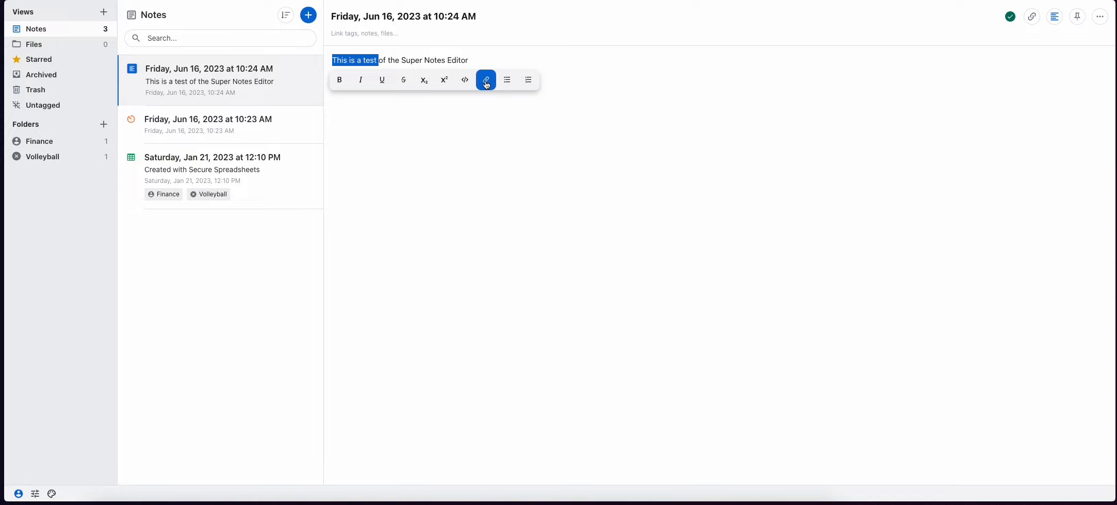
click(437, 121)
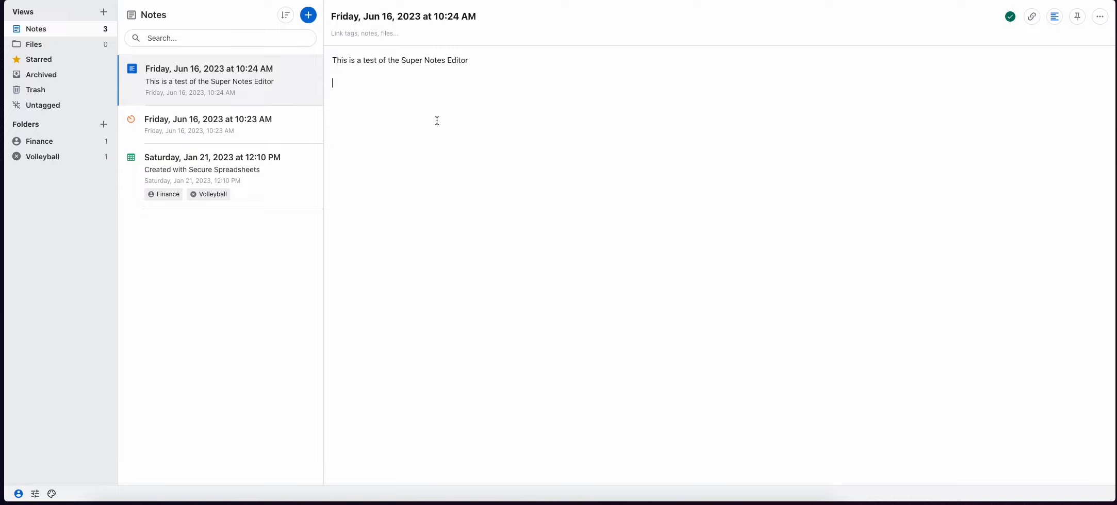
text(/)
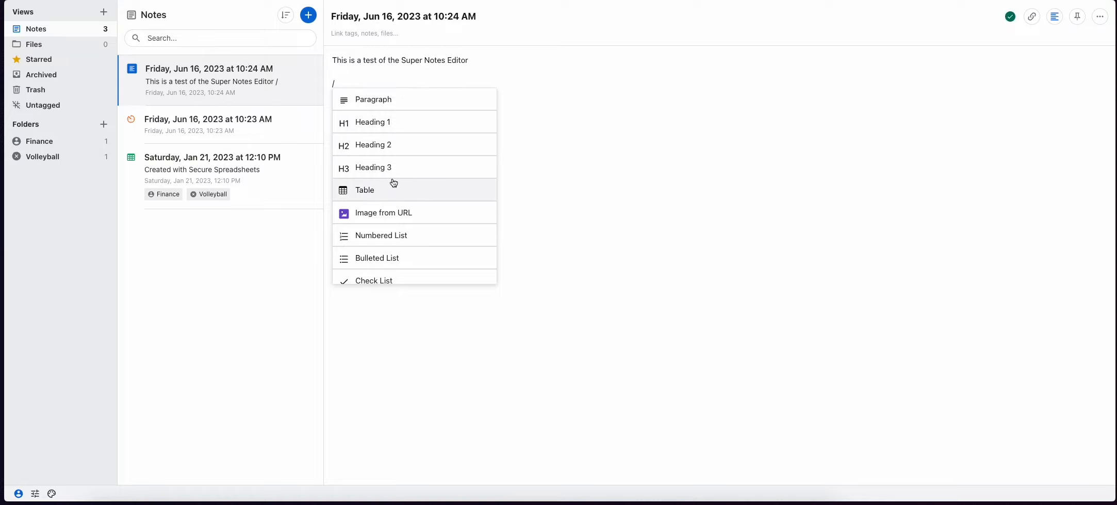
scroll(439, 216, down, 1)
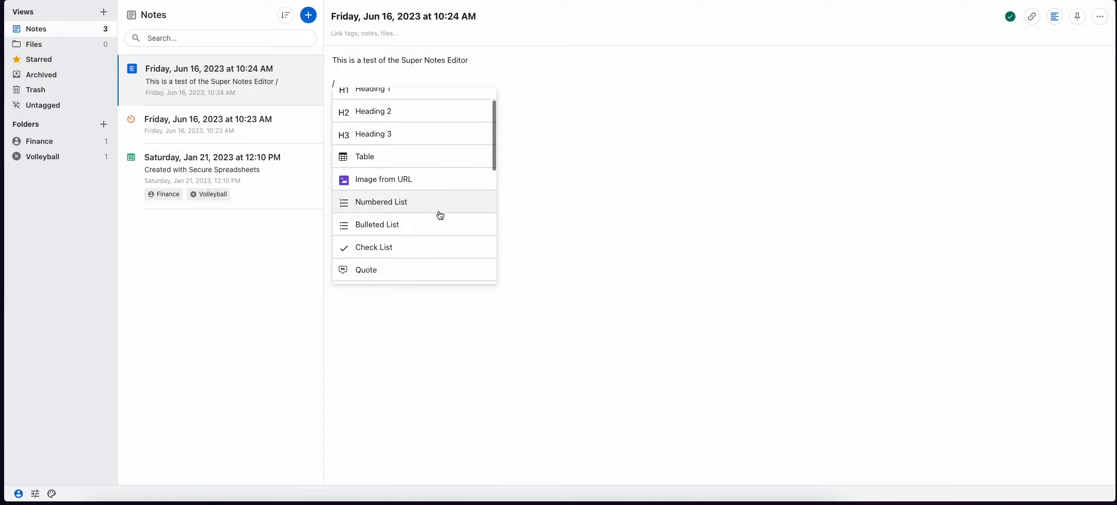
scroll(440, 216, down, 2)
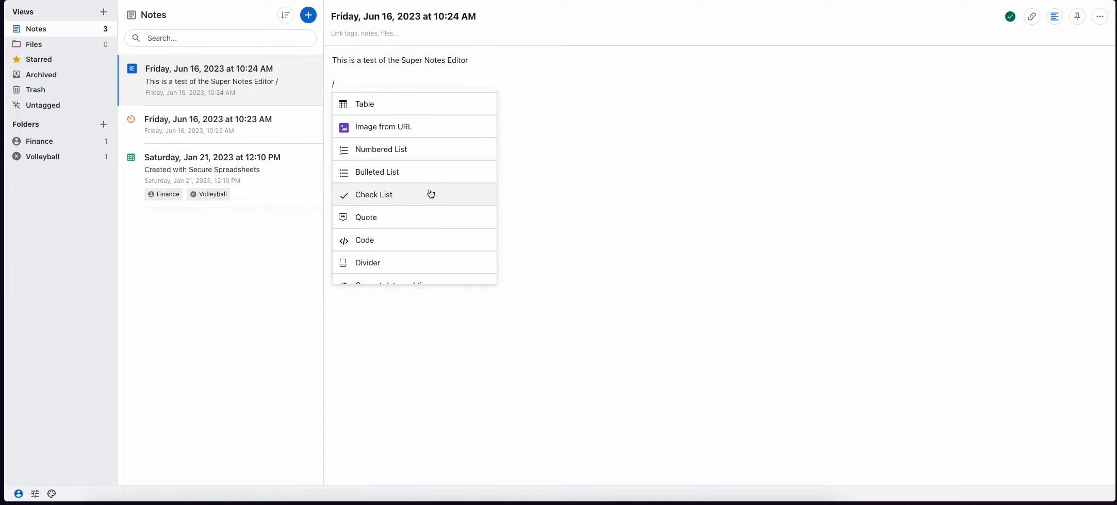
scroll(429, 215, down, 1)
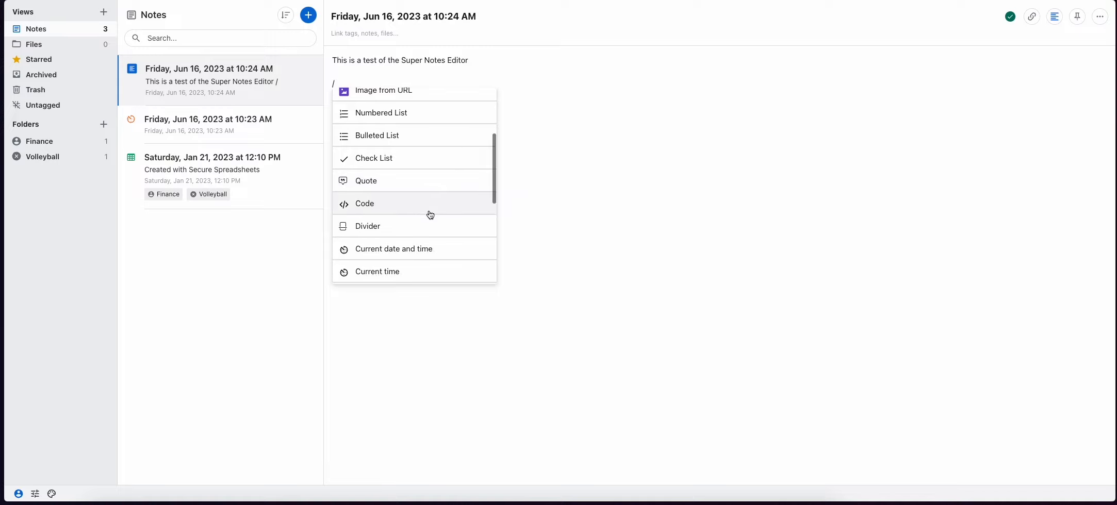
click(394, 227)
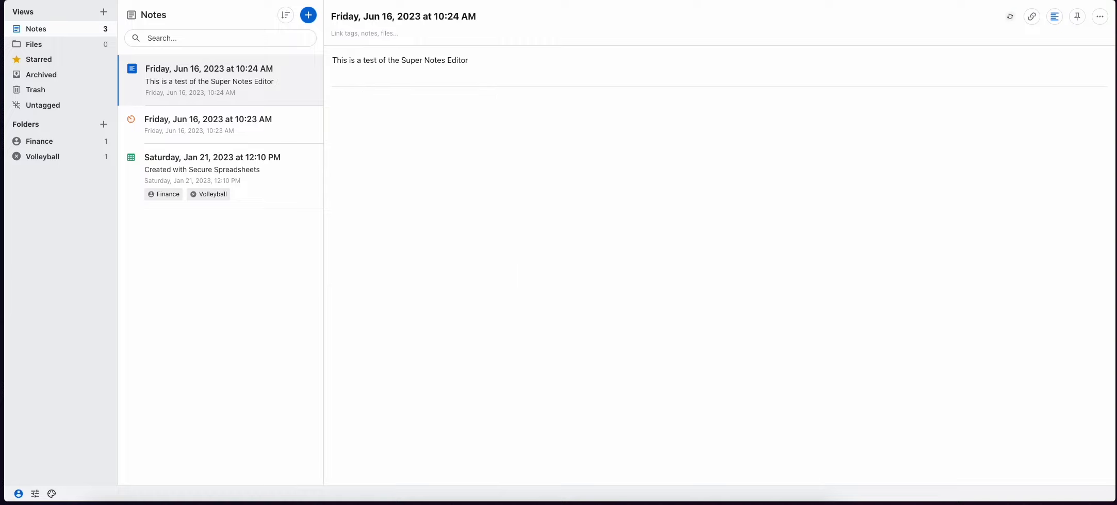
Insert a block with the current date and time below the divider
text(/)
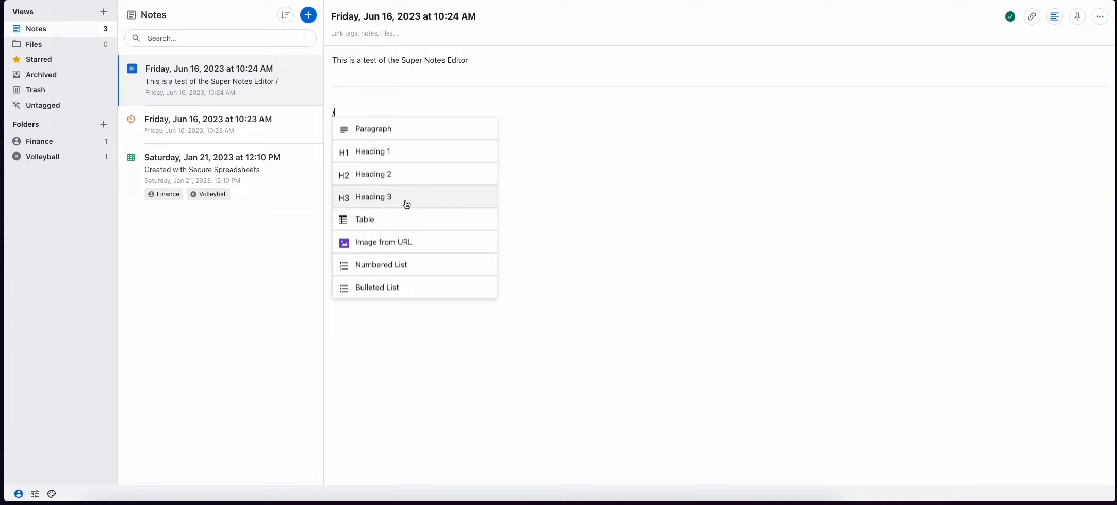
scroll(412, 239, down, 4)
scroll(413, 239, down, 2)
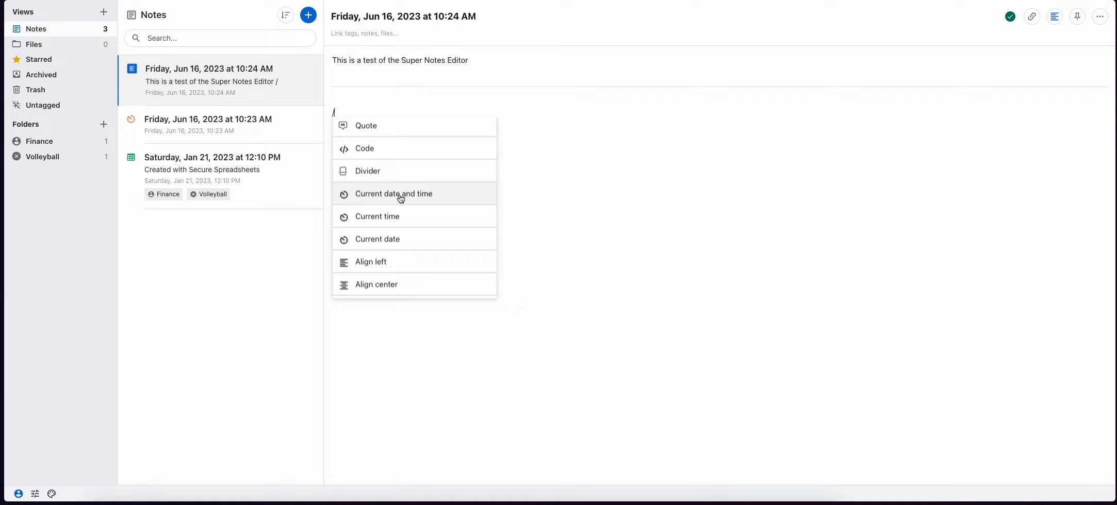
click(392, 200)
Insert a generated cryptographically secure password below the date and time block
text(/)
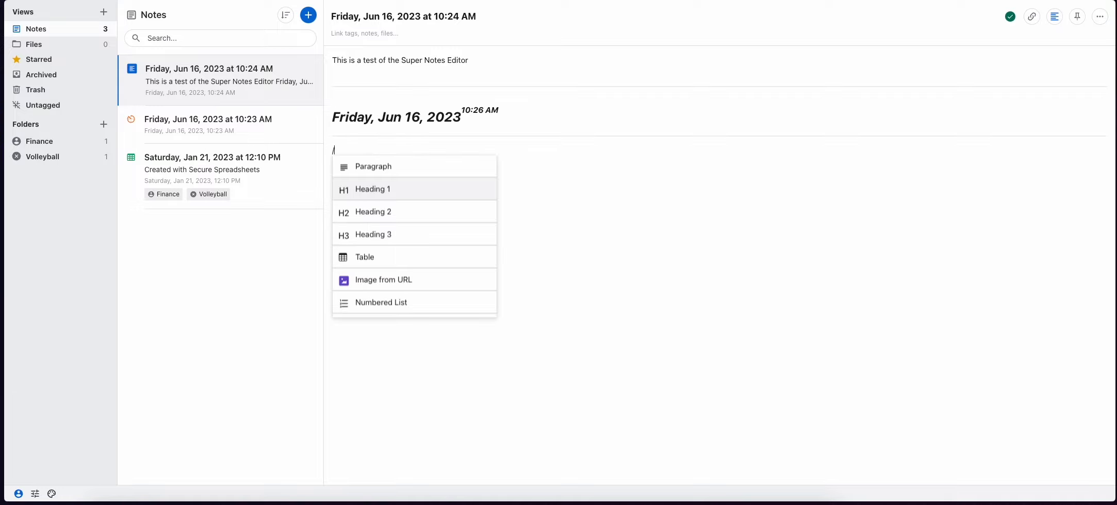
scroll(456, 259, down, 3)
scroll(457, 259, down, 5)
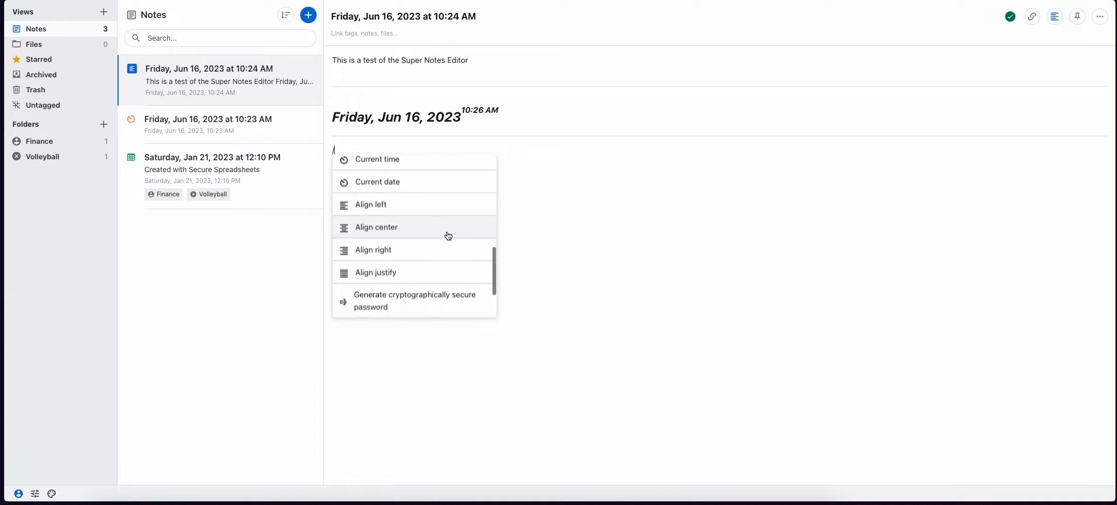
scroll(451, 256, down, 2)
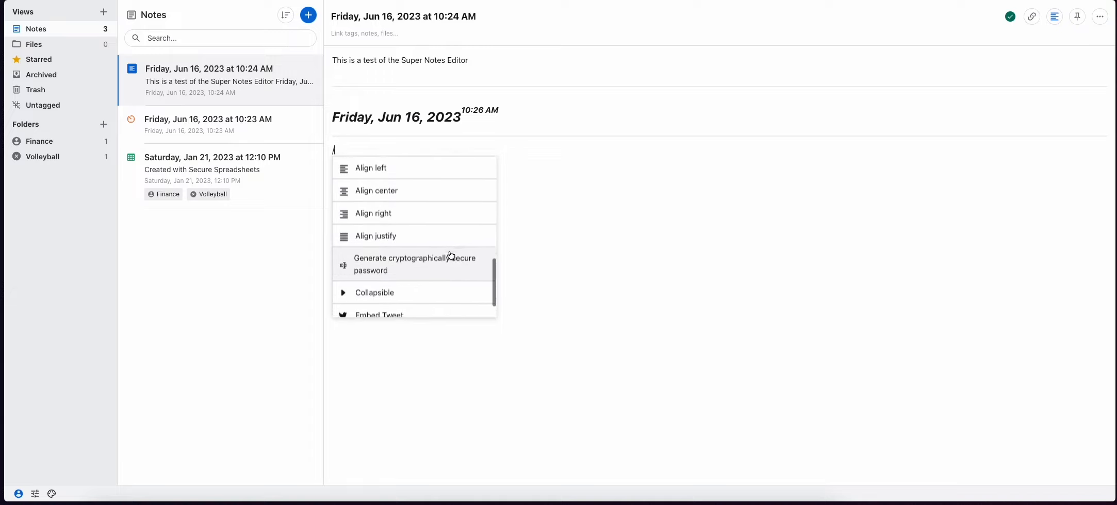
click(407, 257)
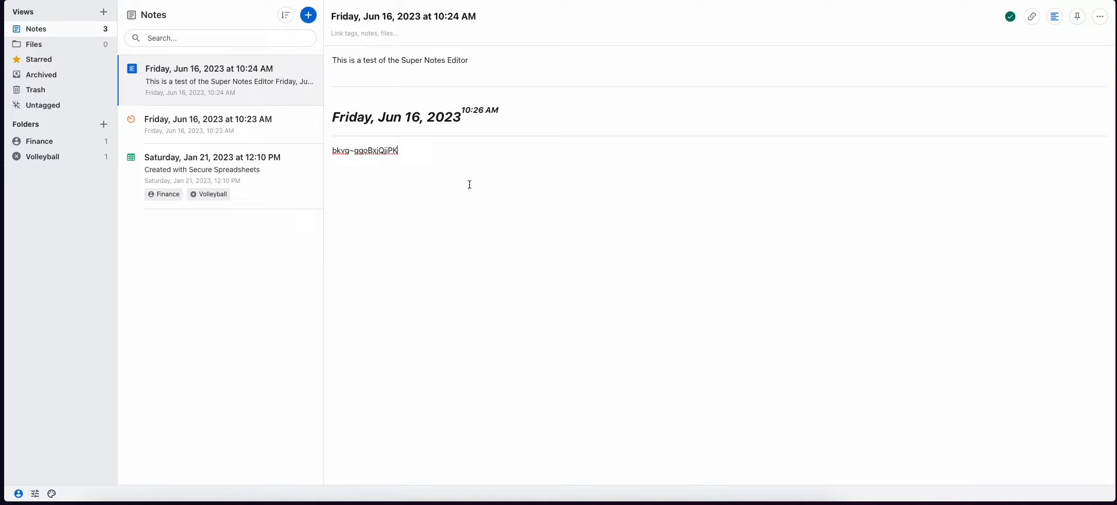
Examine the insertable block options below the generated password and the list of available note types
key(Return)
text(/)
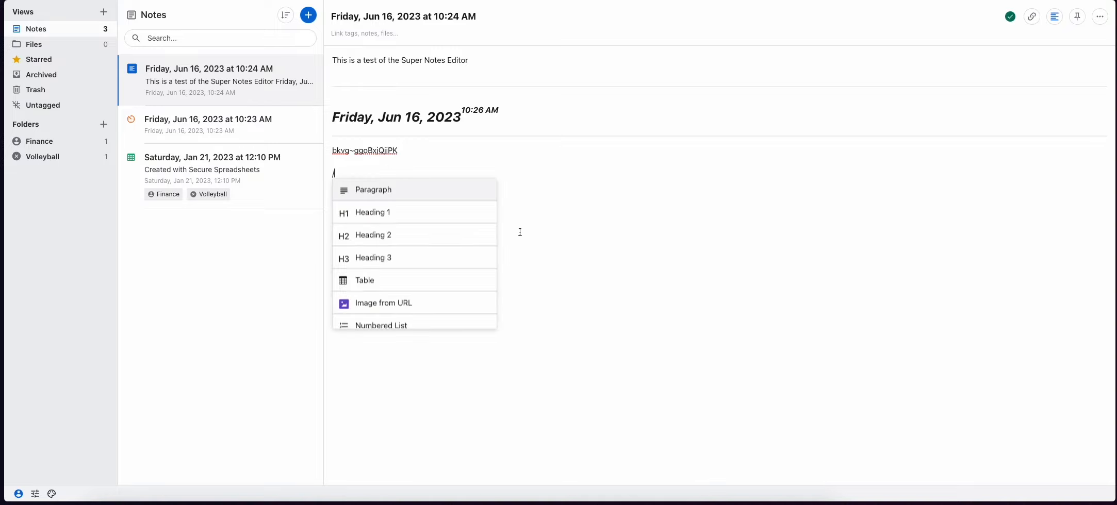
scroll(460, 290, down, 5)
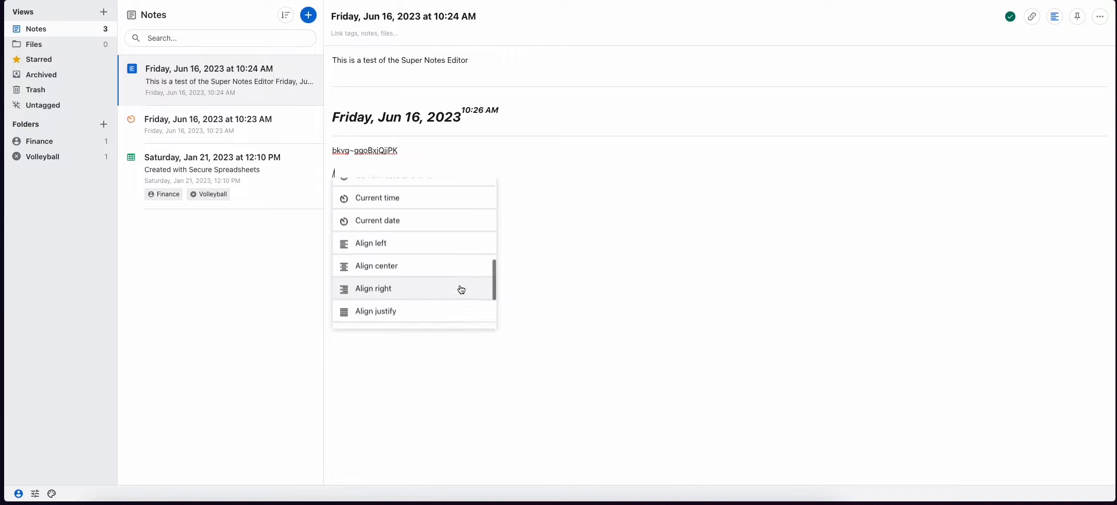
scroll(461, 290, down, 3)
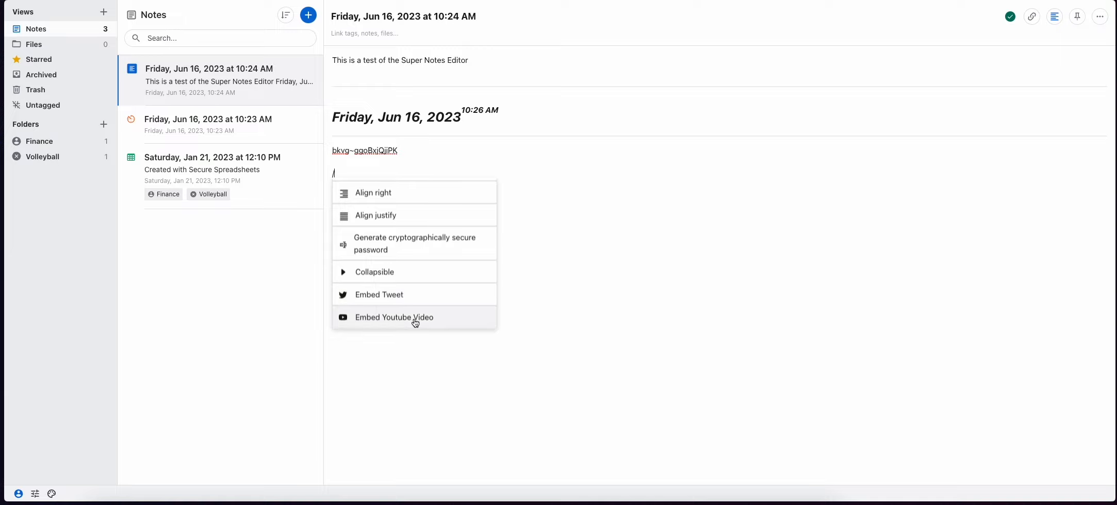
scroll(419, 260, up, 6)
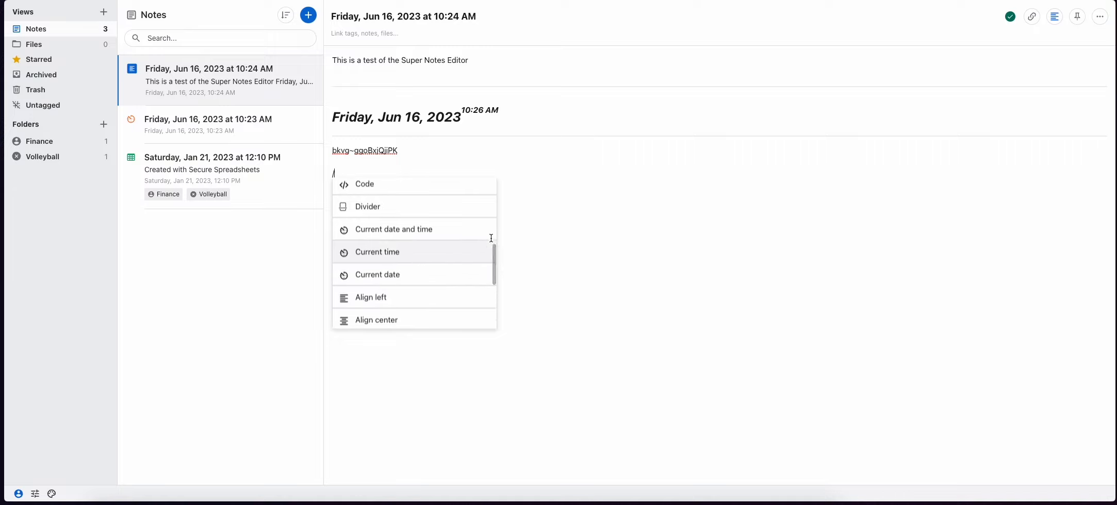
scroll(445, 249, up, 5)
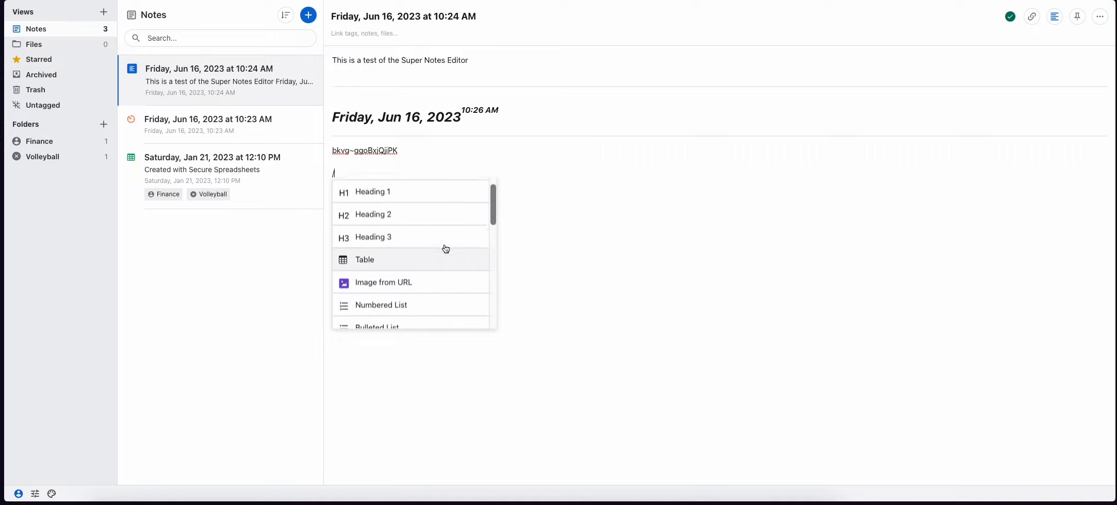
scroll(446, 249, up, 2)
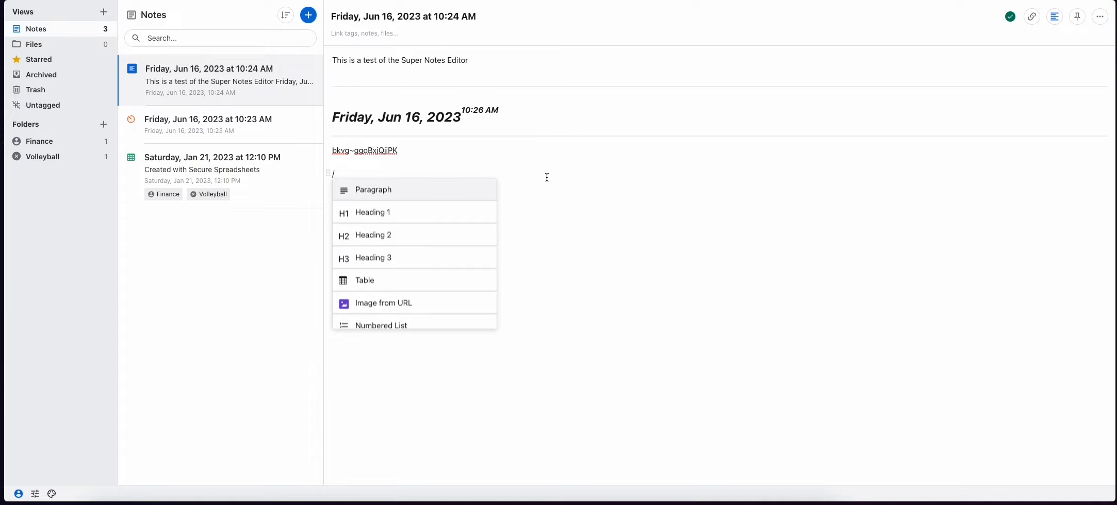
key(Escape)
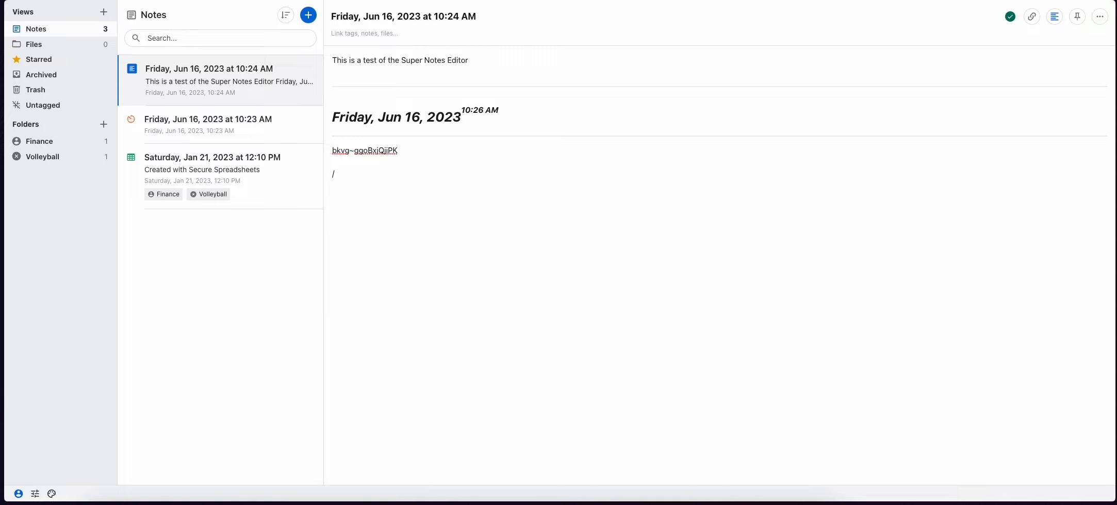
click(1054, 17)
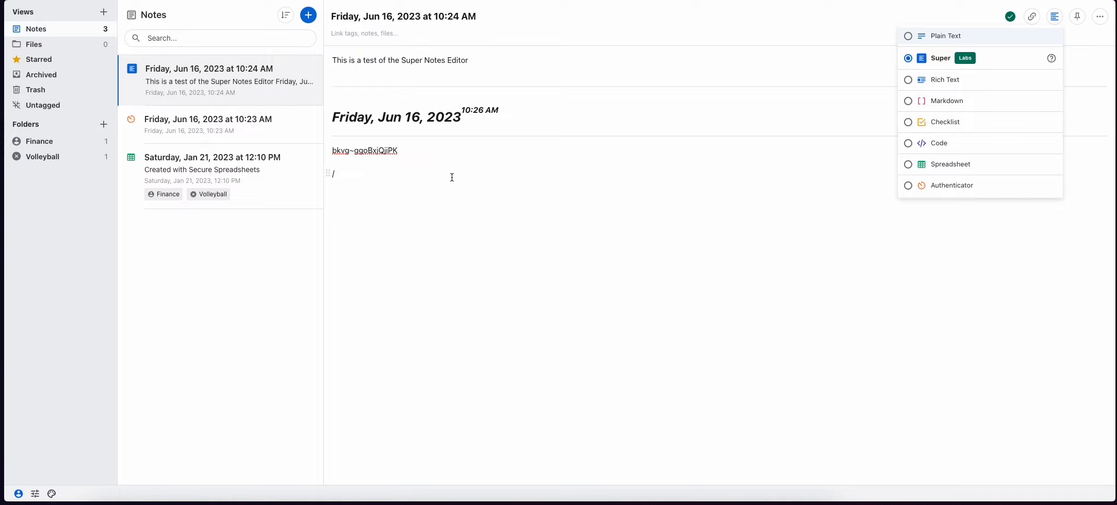
click(480, 184)
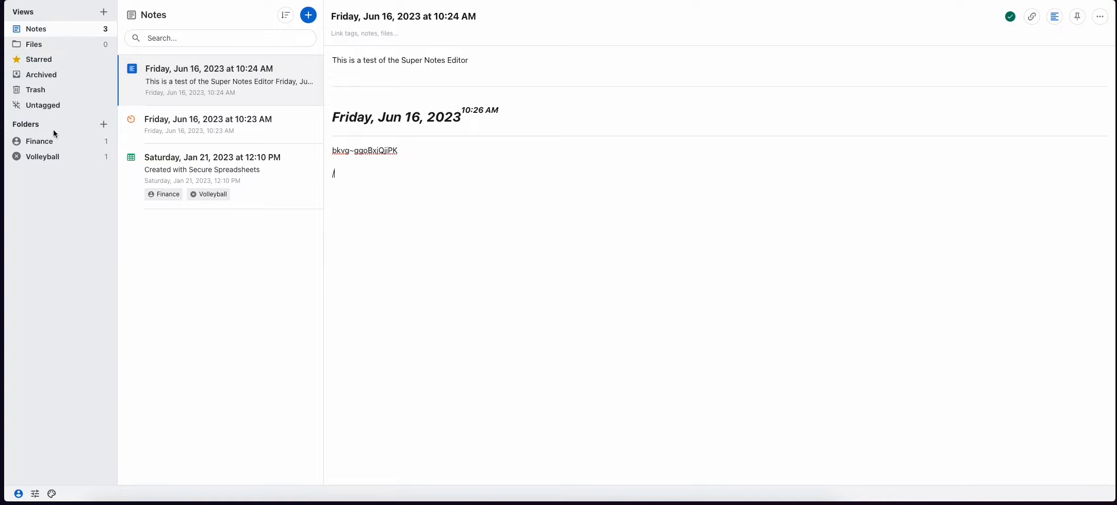
Create a new folder named "Sheets"
click(103, 124)
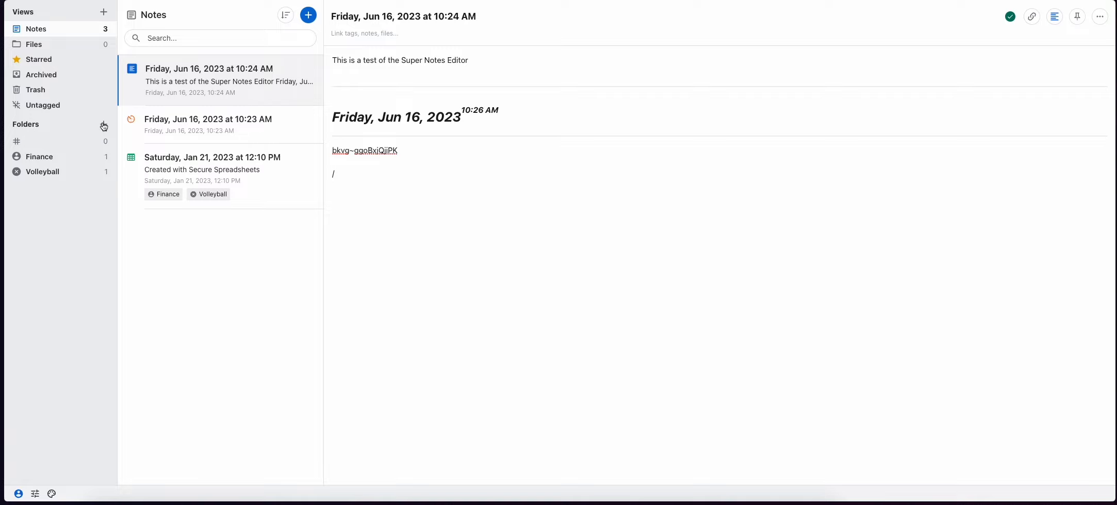
text(Sheets)
key(Return)
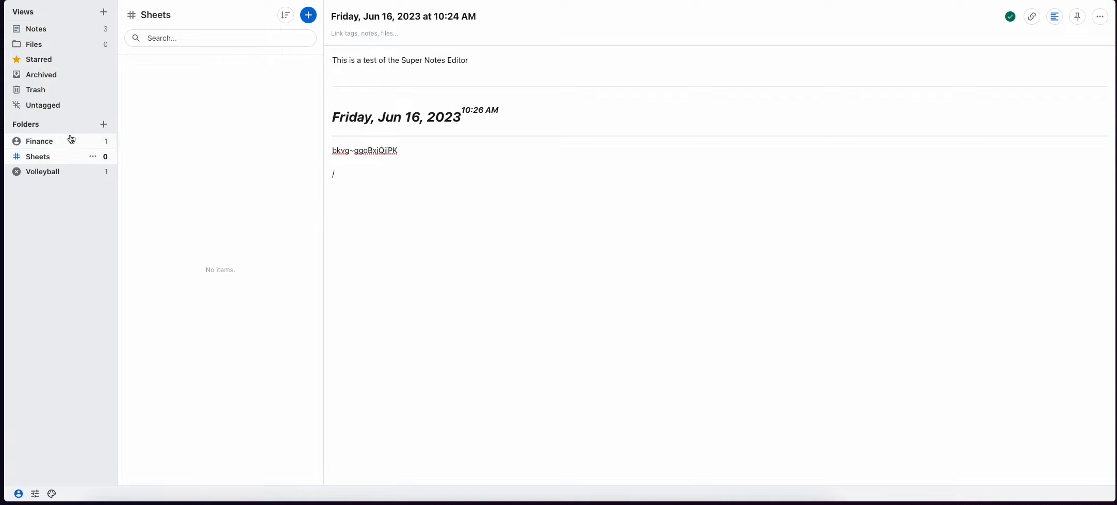
Add the existing Sheets tag to the spreadsheet note dated Saturday, Jan 21, 2023 at 12:10 PM
click(48, 32)
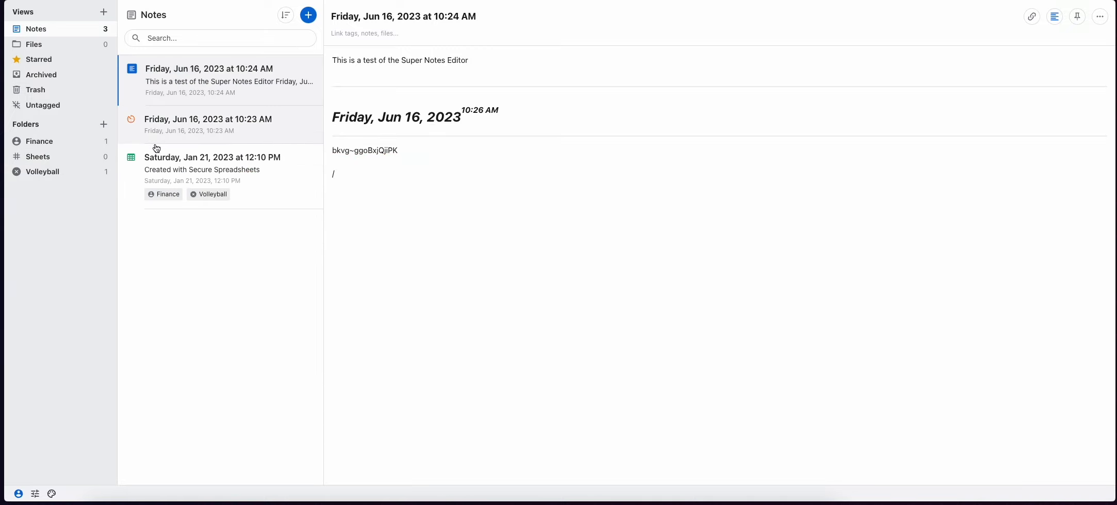
click(163, 167)
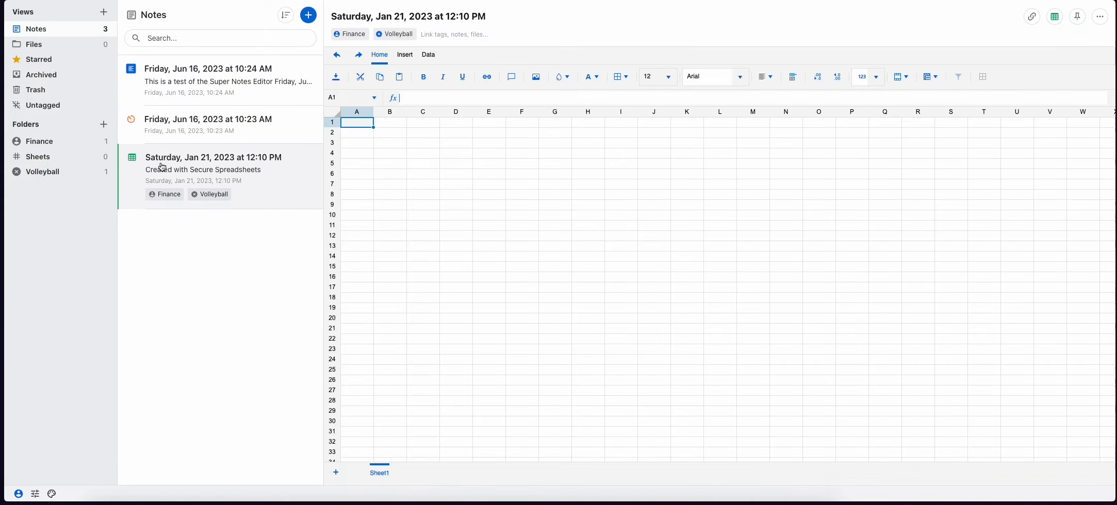
click(435, 34)
text(she)
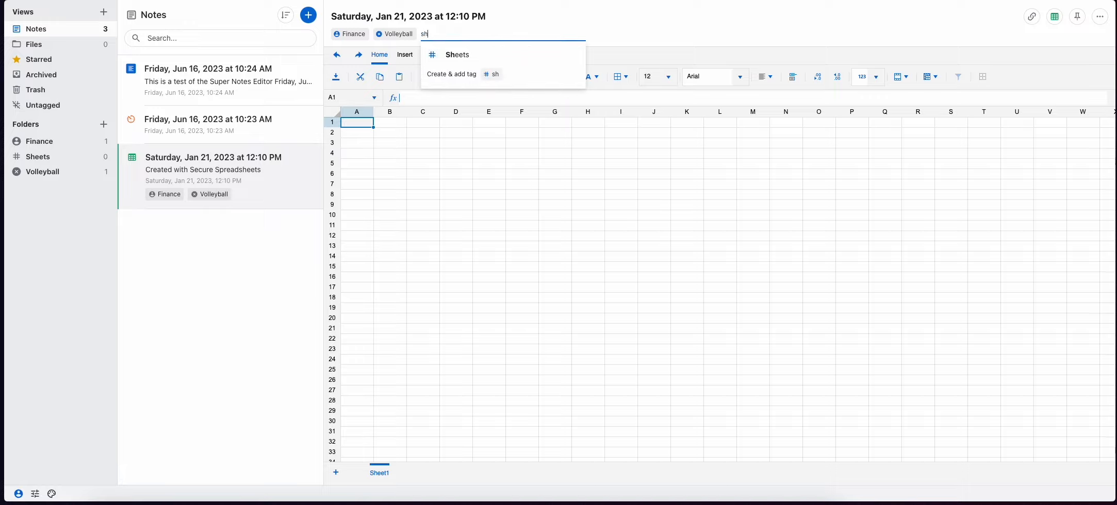
click(463, 56)
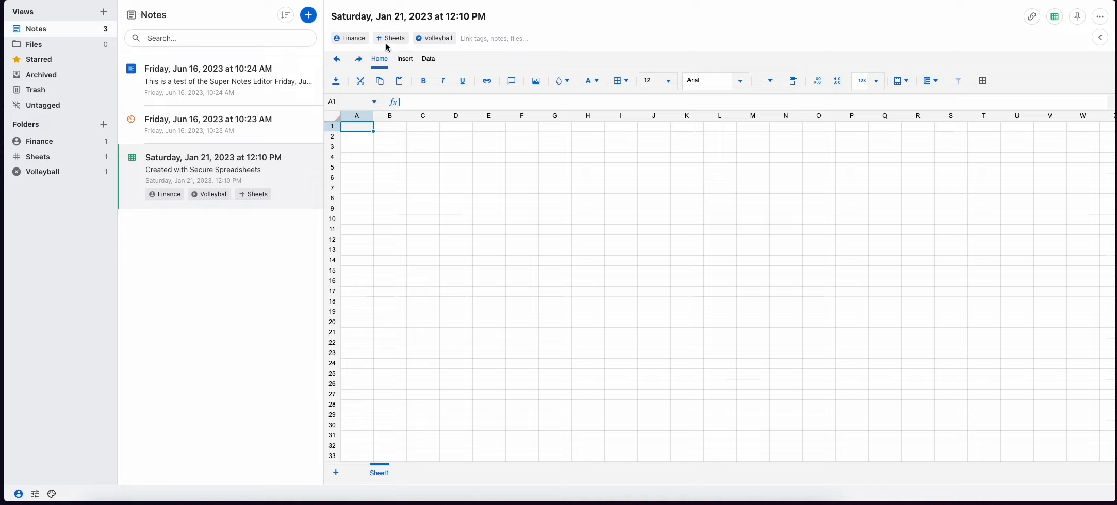
View the Volleyball folder through the spreadsheet note's tag and return to the list of all notes
click(422, 43)
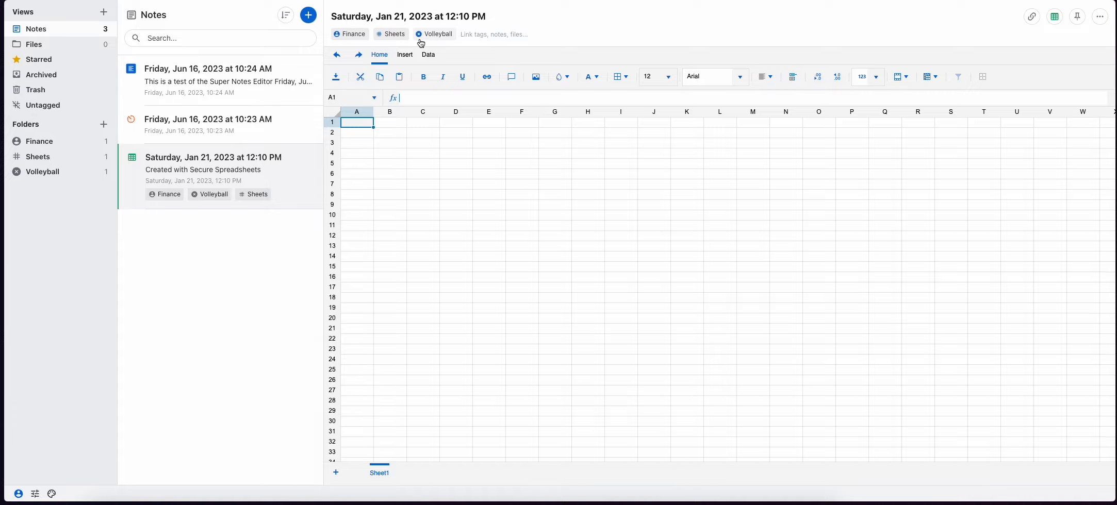
click(421, 34)
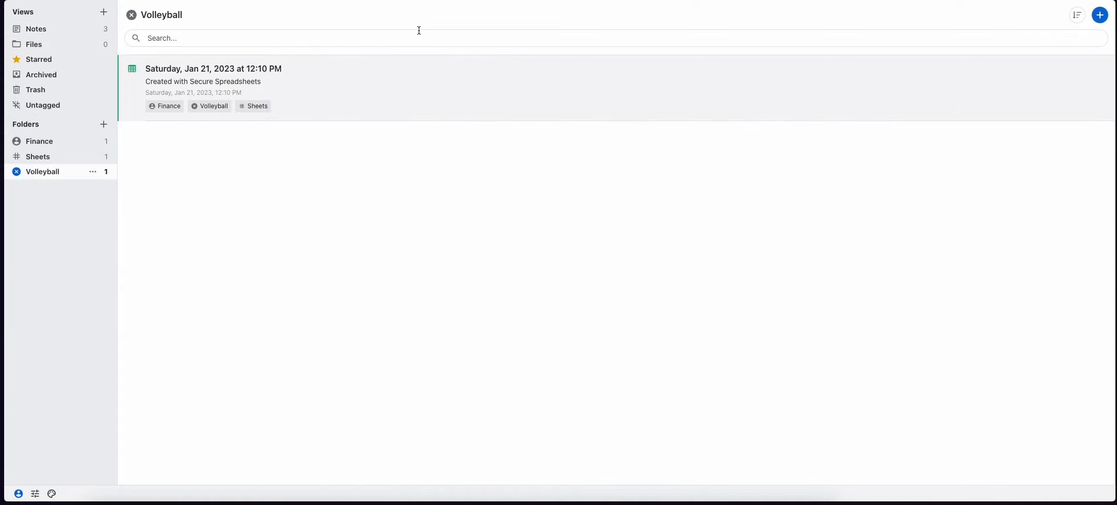
click(378, 77)
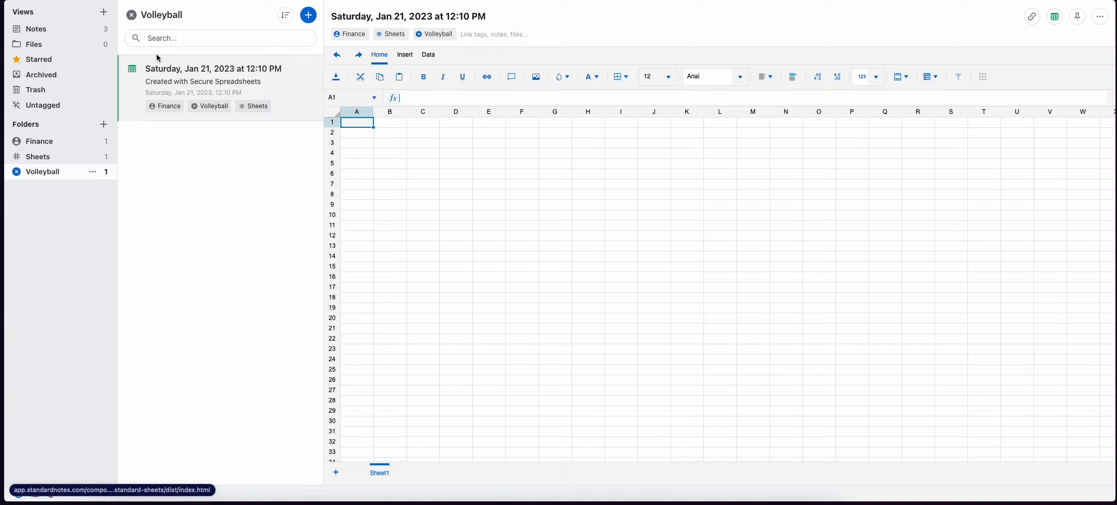
click(31, 33)
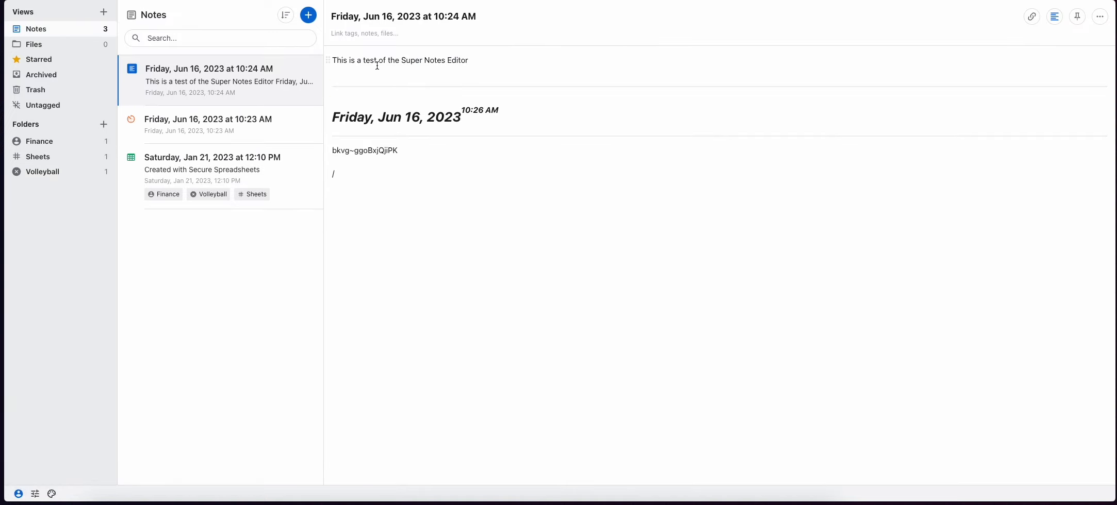
Remove the Volleyball tag from the spreadsheet note dated Saturday, Jan 21, 2023 at 12:10 PM
click(217, 154)
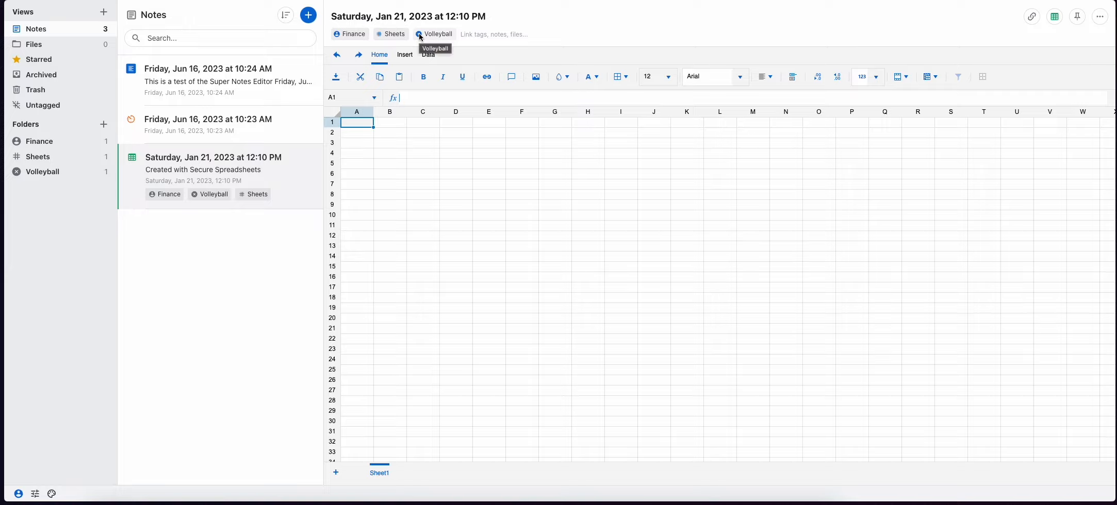
click(418, 33)
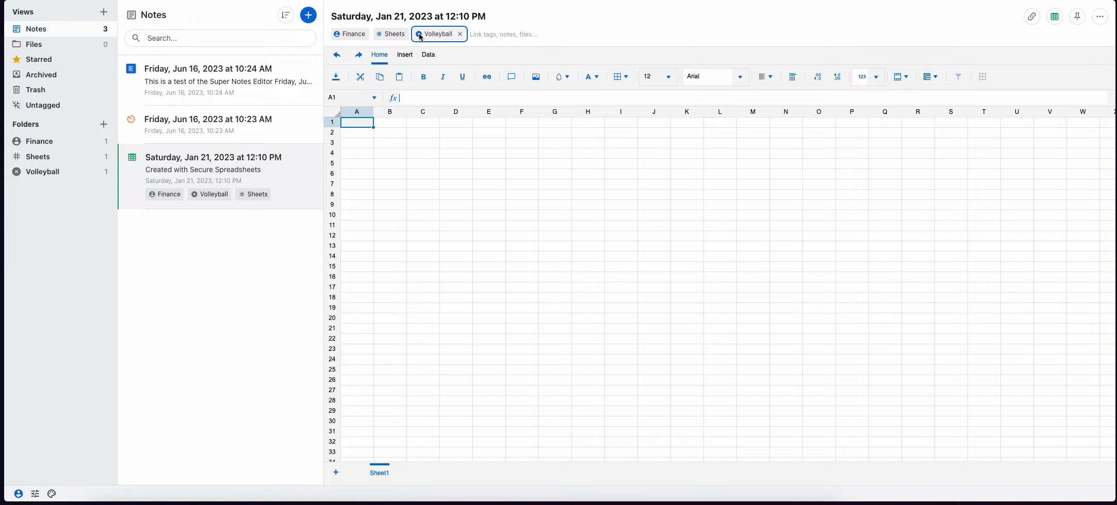
click(460, 35)
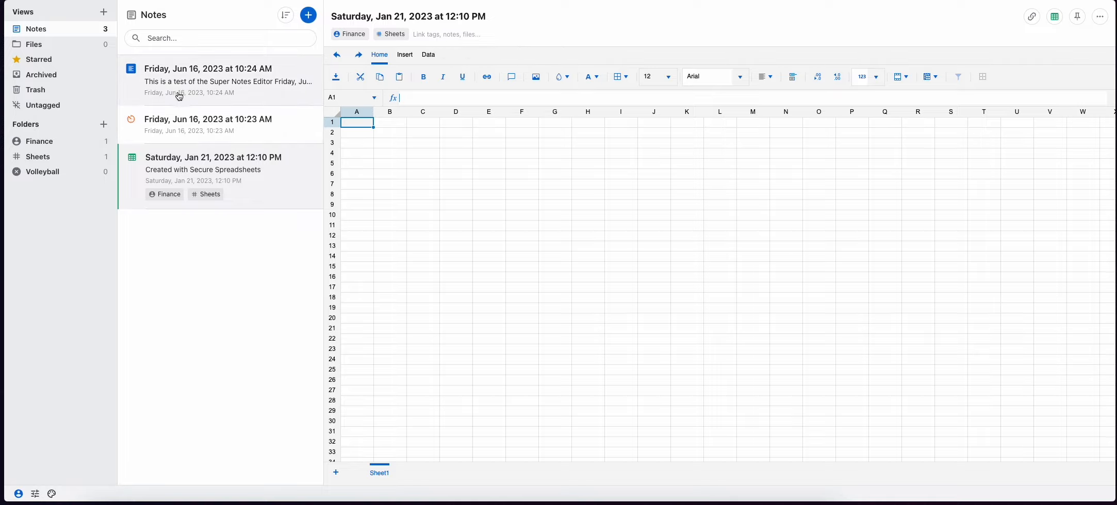
Link the note "Friday, Jun 16, 2023 at 10:24 AM" to the spreadsheet note
click(436, 36)
text(Fr)
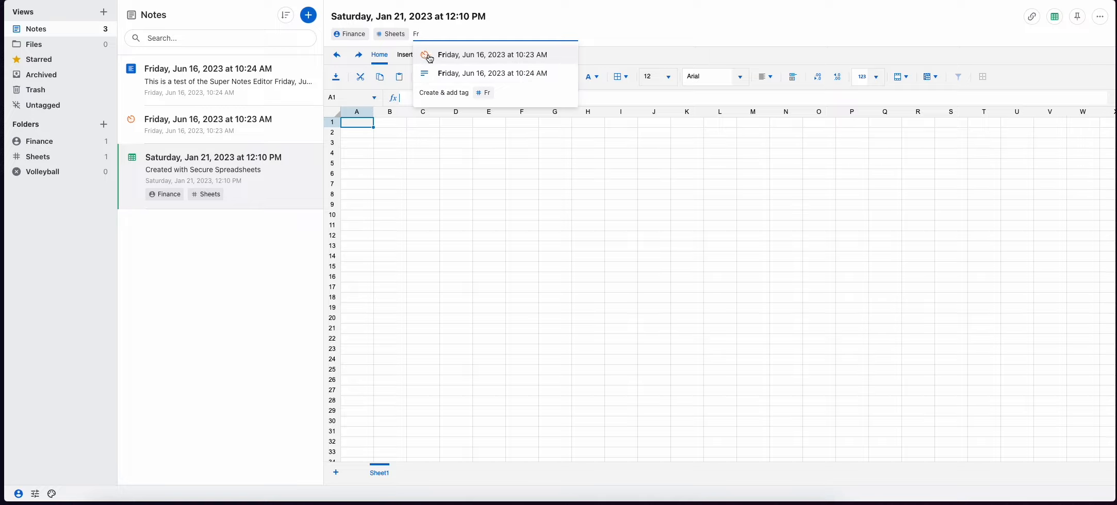
click(438, 75)
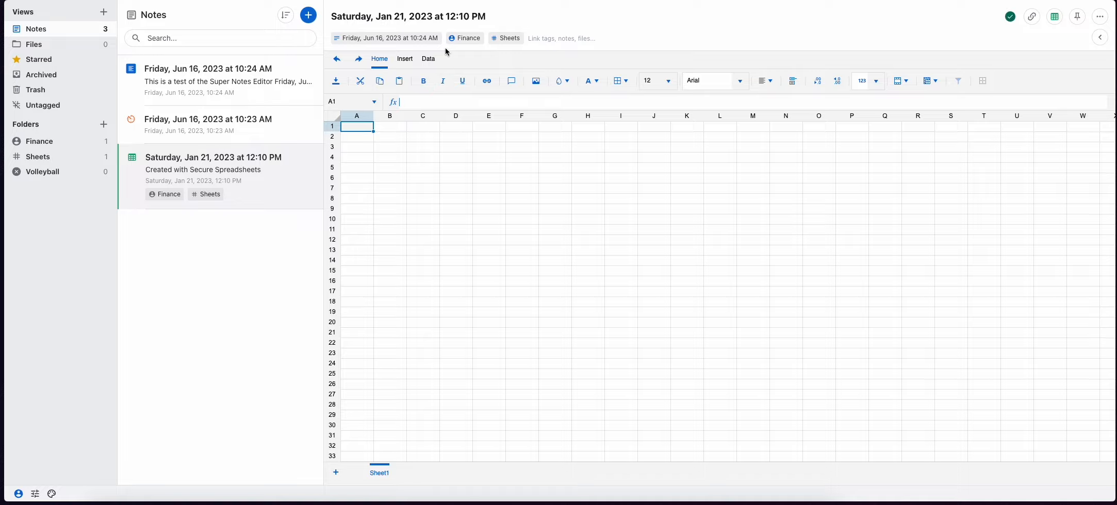
Follow the link from the spreadsheet note to the Super note and back through its "Linked By" reference
click(402, 39)
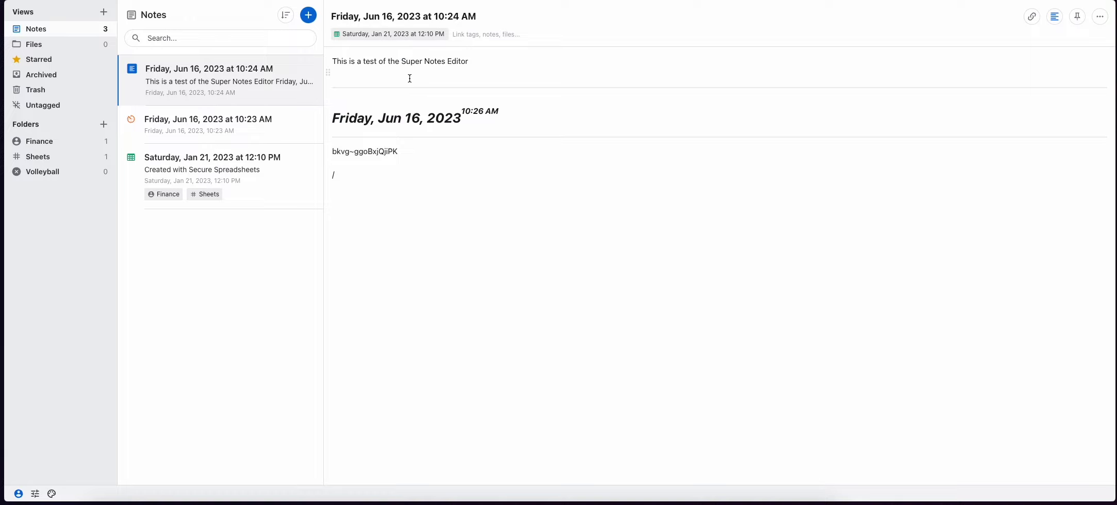
click(384, 36)
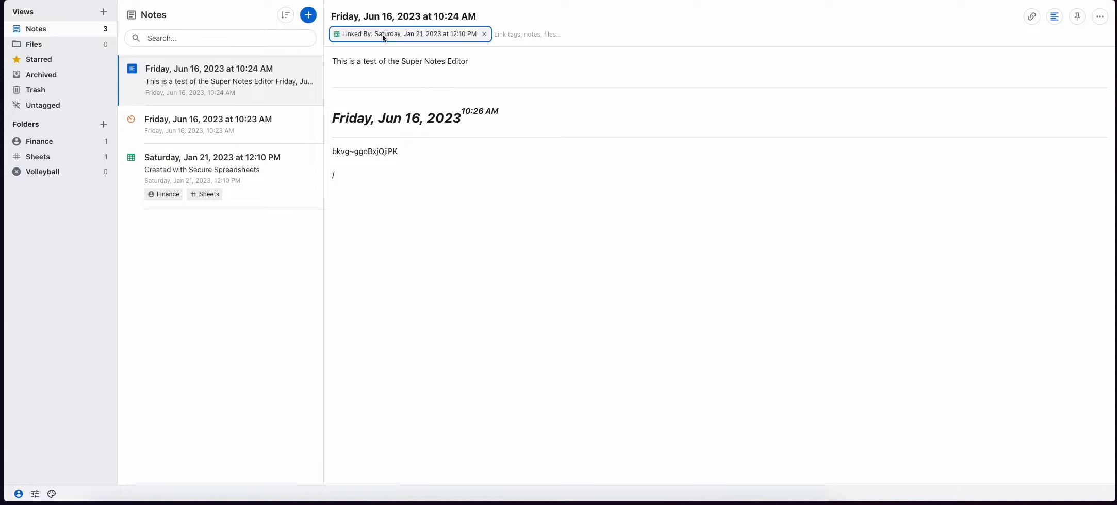
click(387, 34)
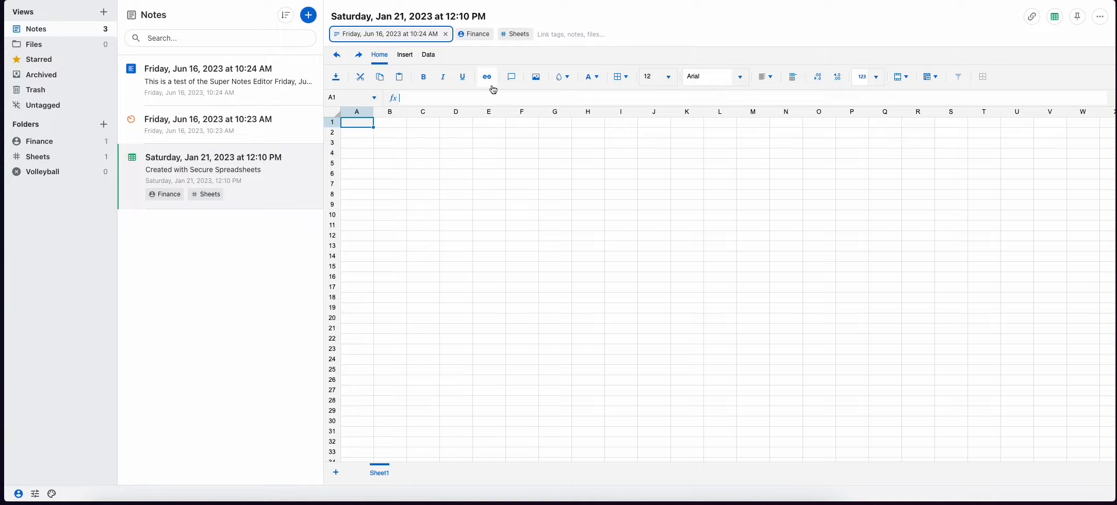
Review the tags, files and notes linked to the spreadsheet note
click(588, 41)
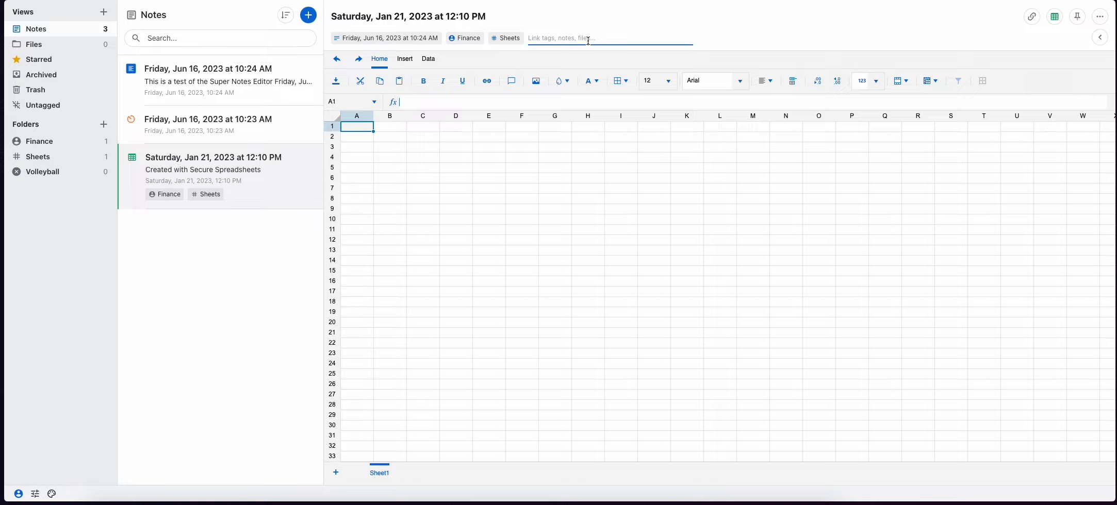
click(1032, 18)
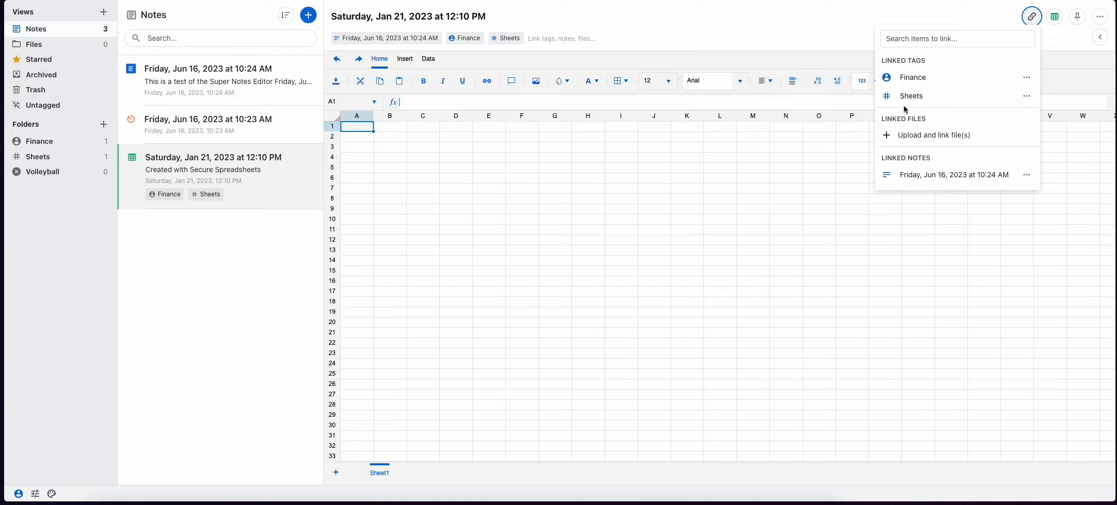
click(816, 36)
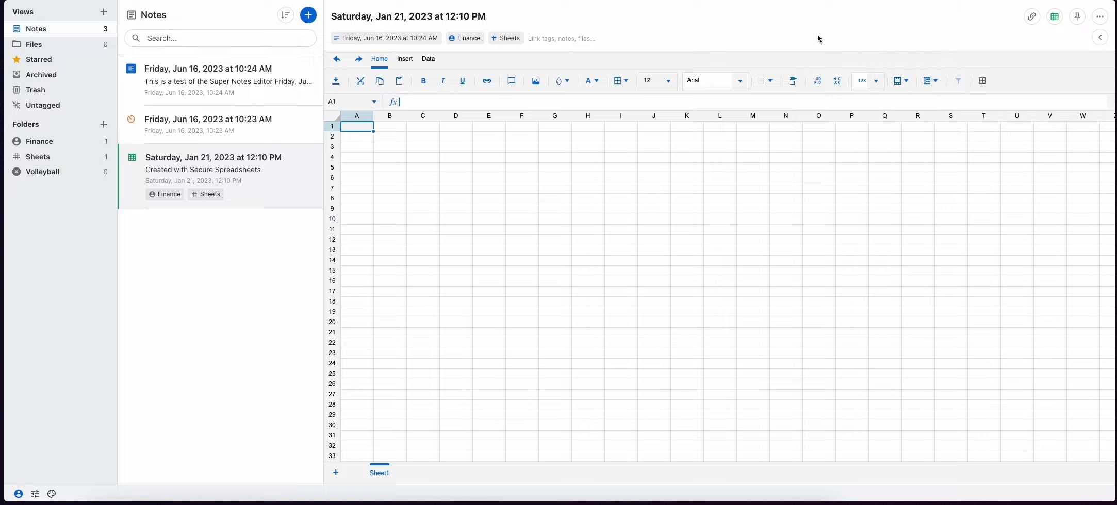
Pin the spreadsheet note to the top of the list and turn off its preview
click(1079, 18)
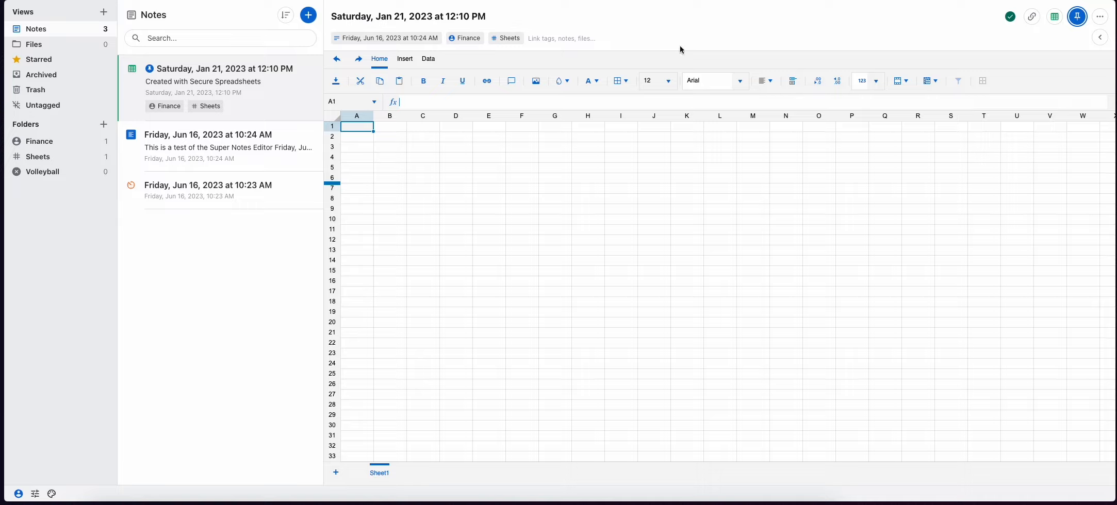
click(1101, 19)
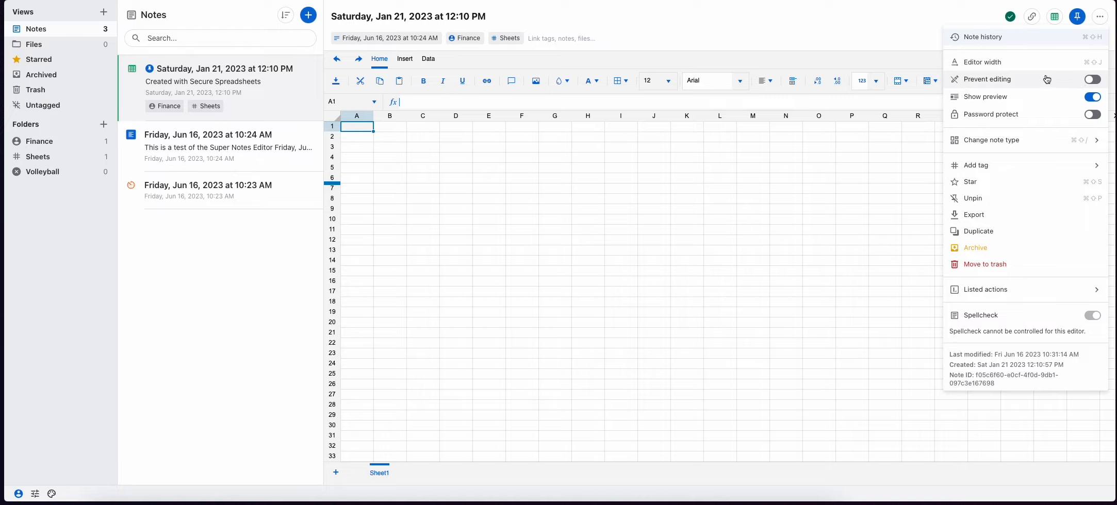
click(1092, 97)
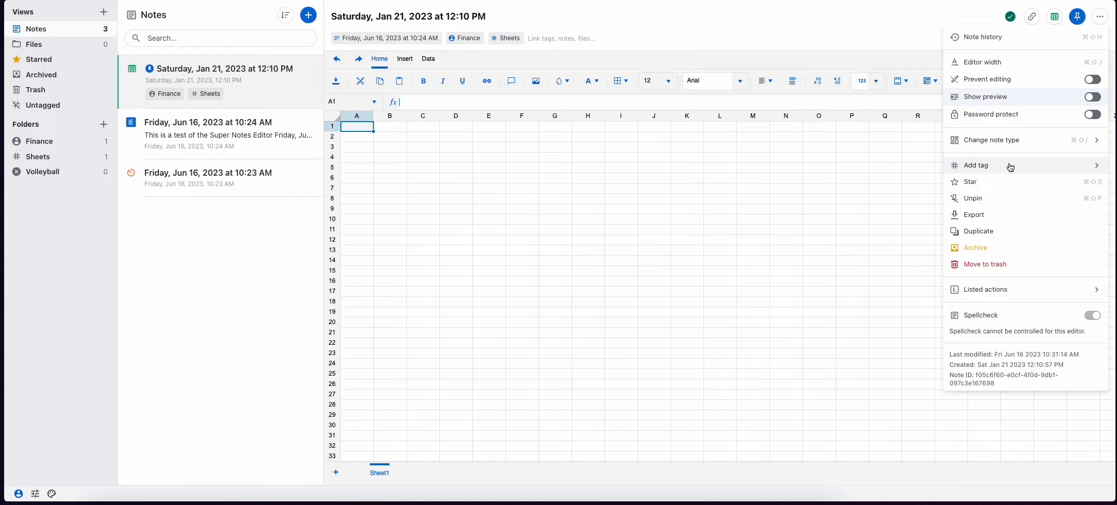
Star the spreadsheet note and unpin it
click(983, 183)
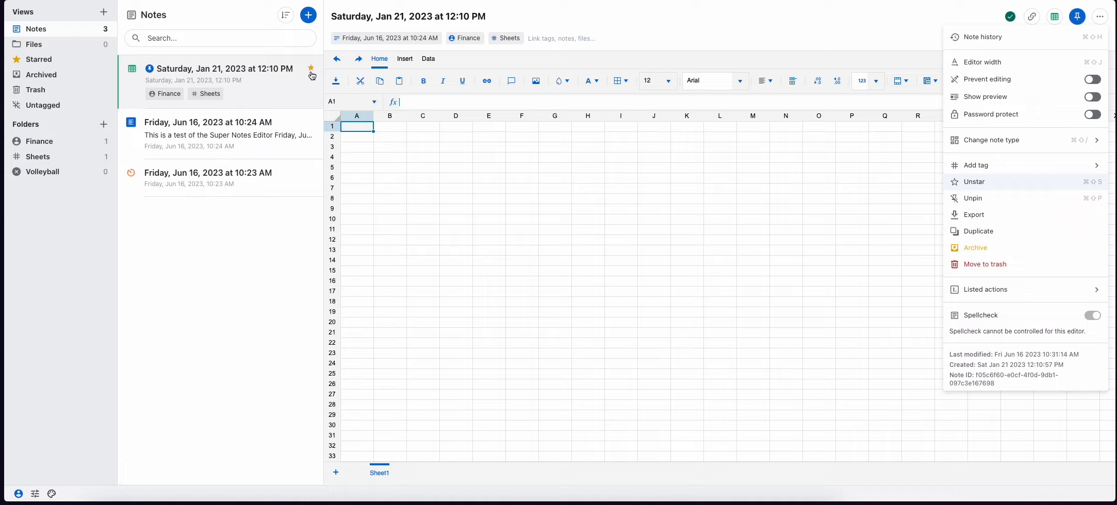
click(986, 203)
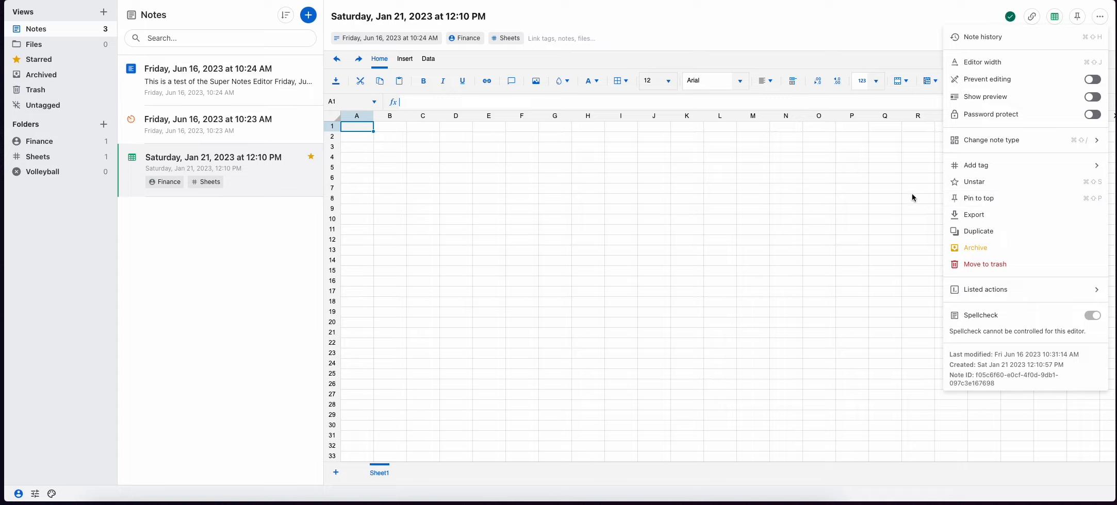
Export the spreadsheet note and archive it, checking that it is listed among the archived notes
click(988, 215)
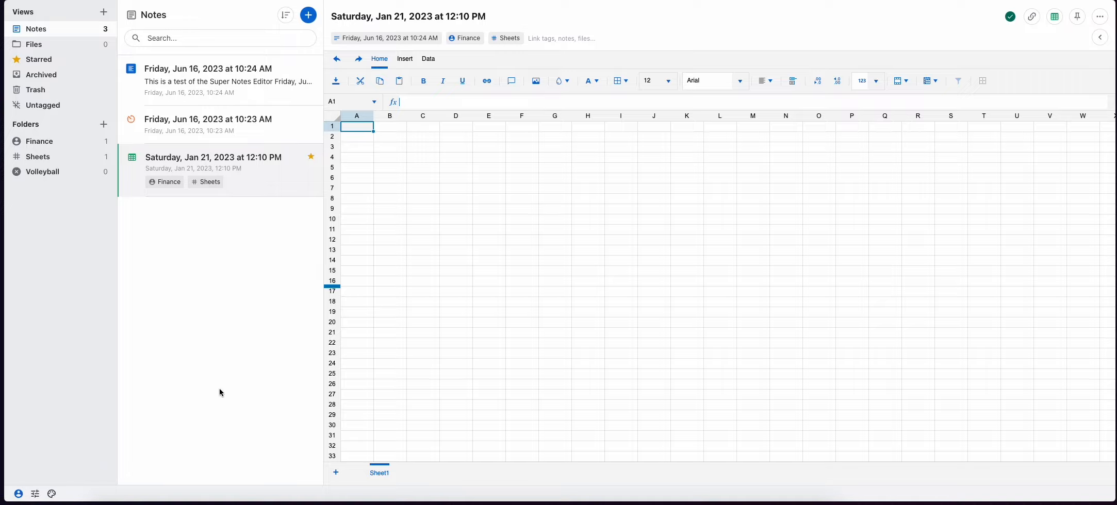
click(1100, 17)
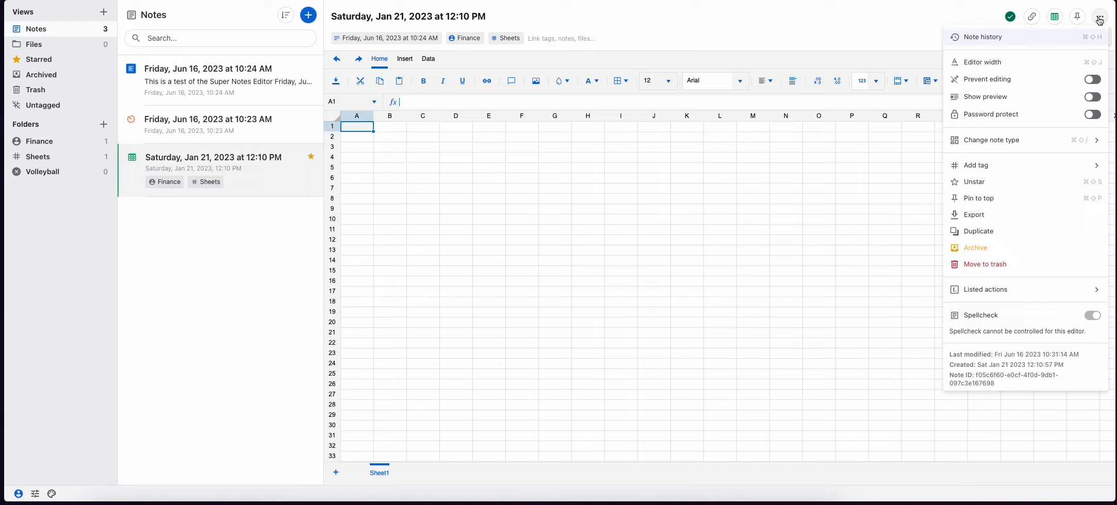
click(1009, 249)
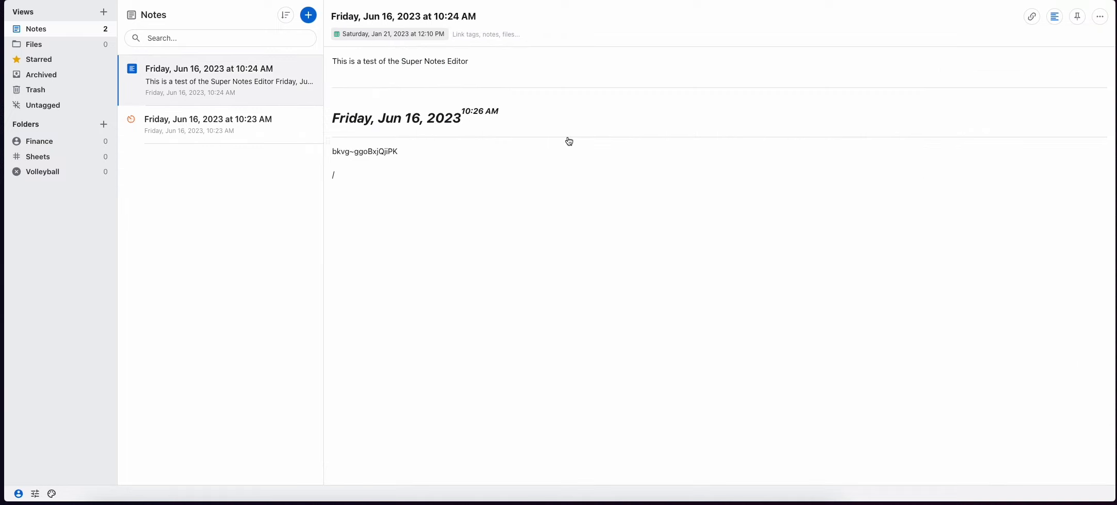
click(38, 80)
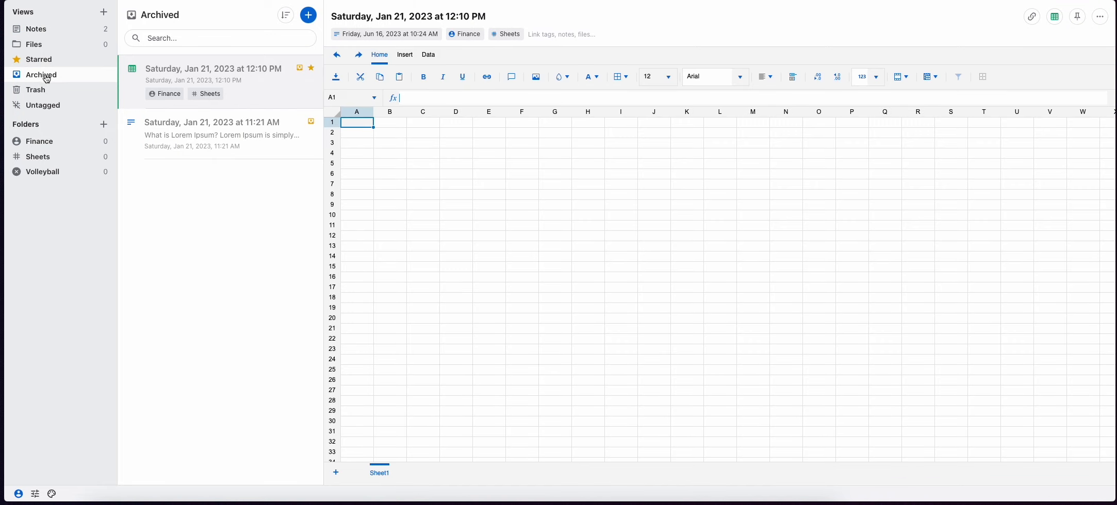
click(51, 33)
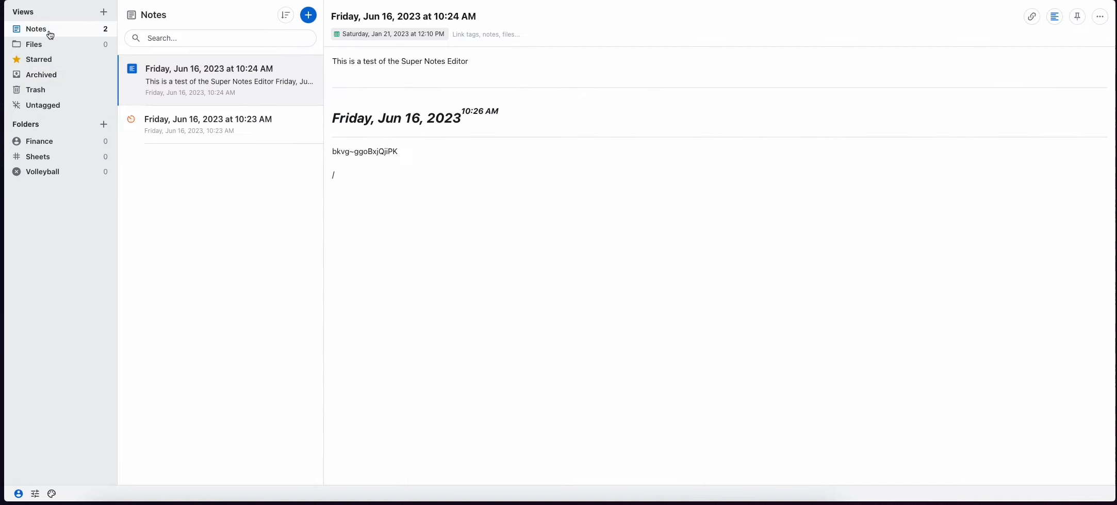
Examine the Super note's export formats and Listed actions, dismissing the authentication request without entering a password
click(1101, 17)
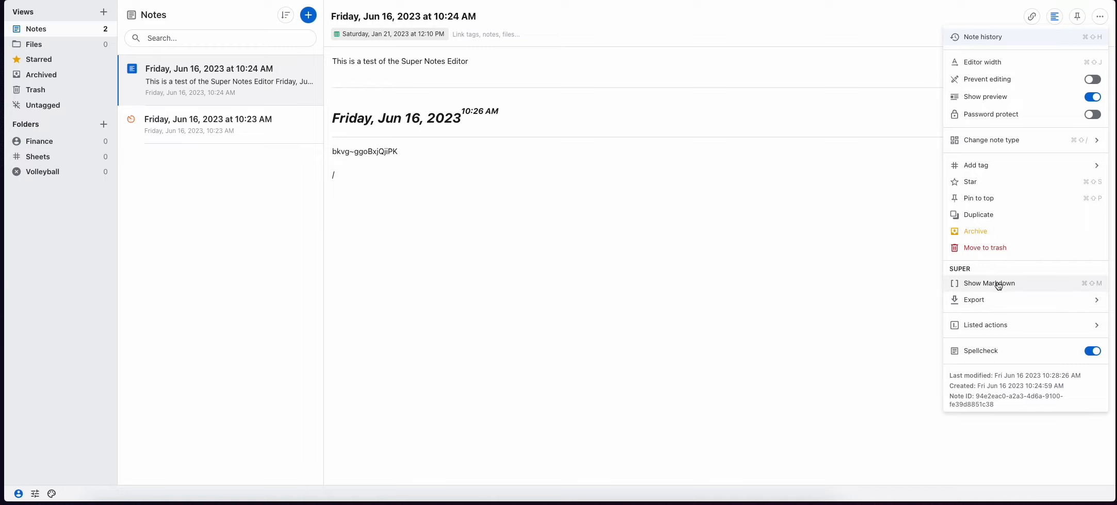
click(1097, 303)
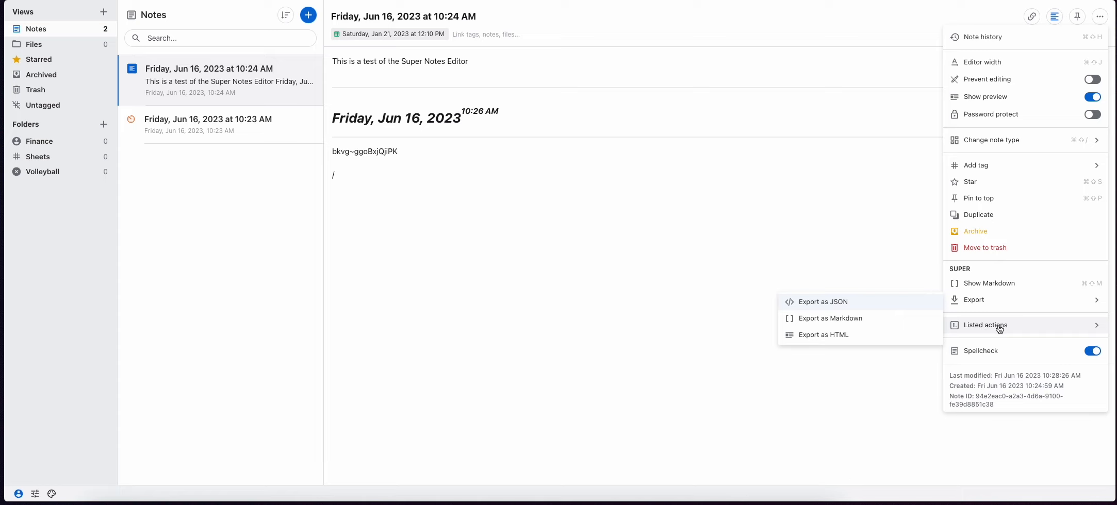
click(996, 325)
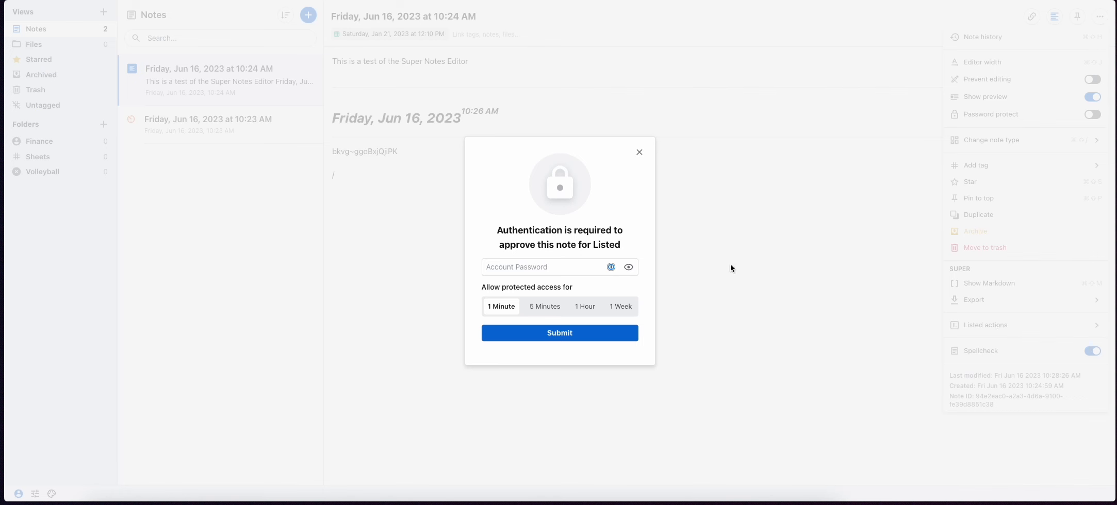
click(639, 152)
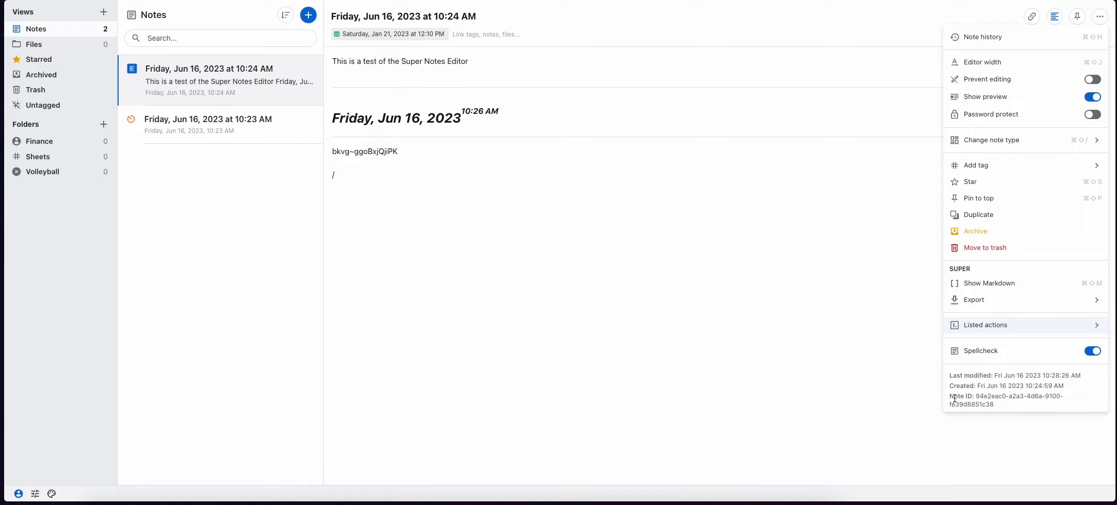
click(910, 349)
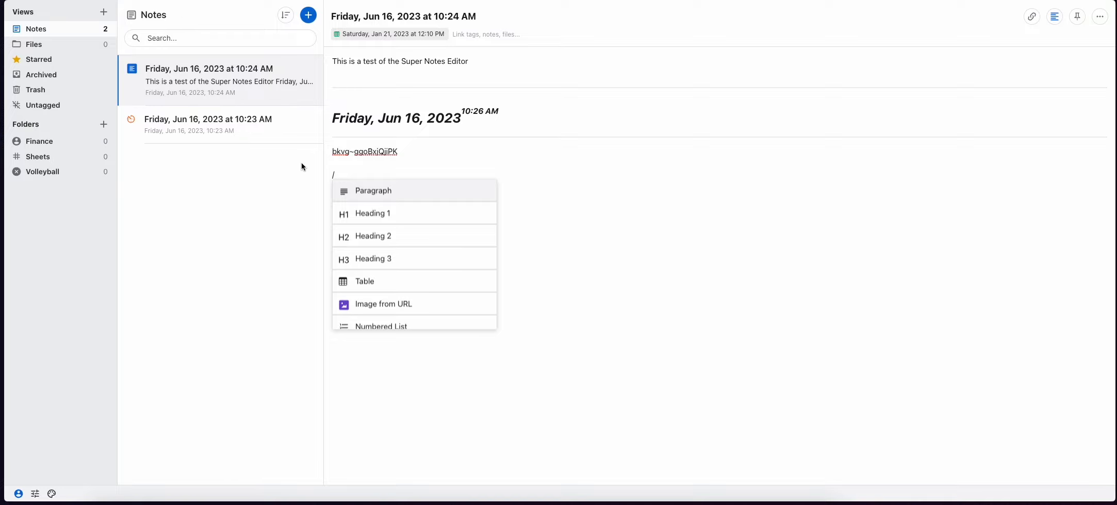
Toggle the date, tags, icon and archived-note display settings in the global list preferences and restore each one
click(287, 18)
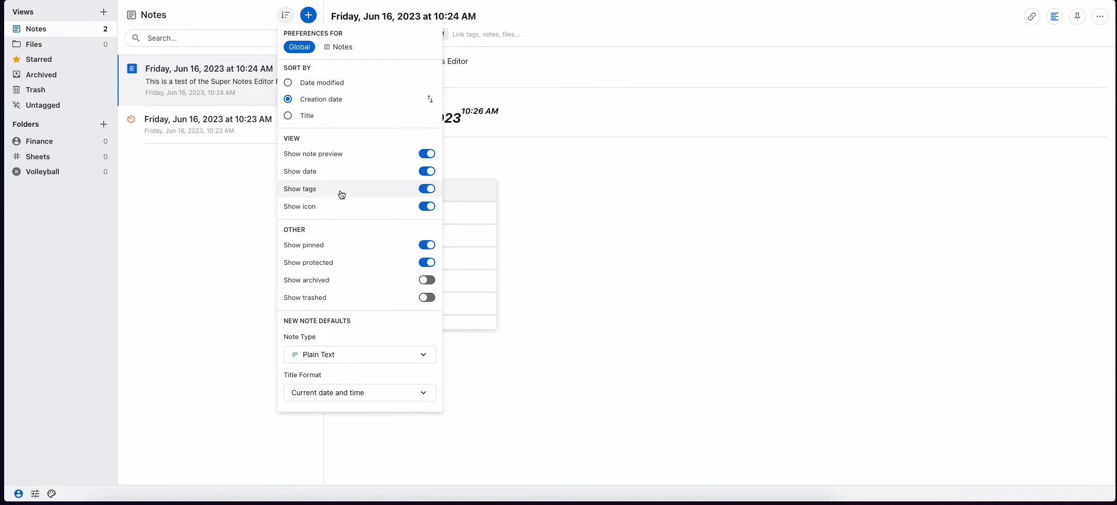
click(429, 172)
click(431, 174)
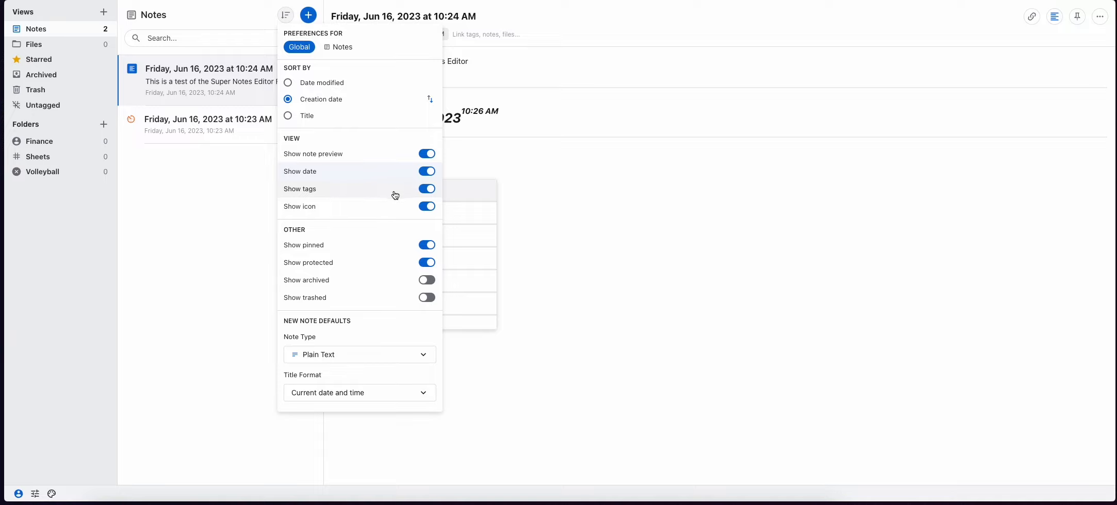
click(426, 192)
click(426, 191)
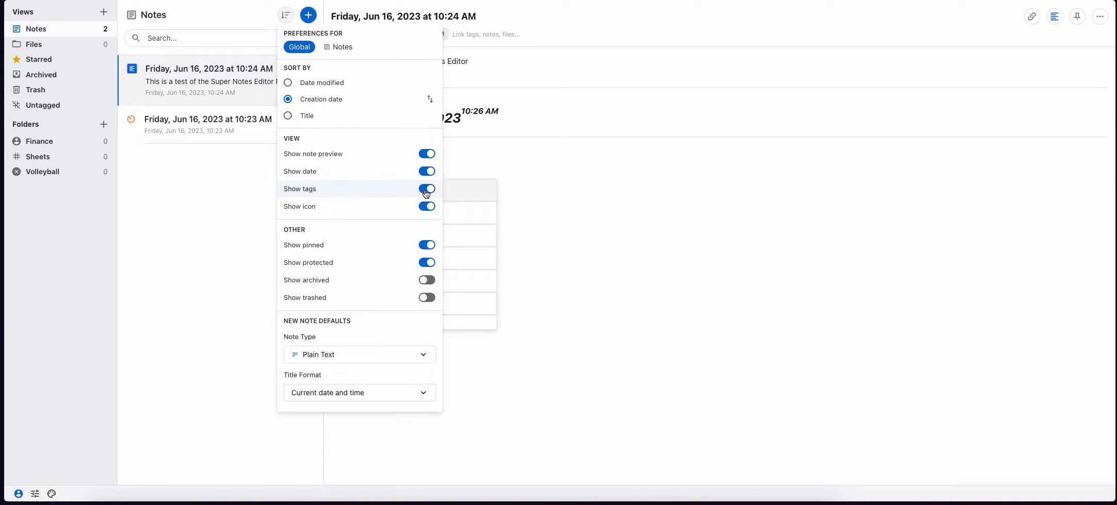
click(428, 208)
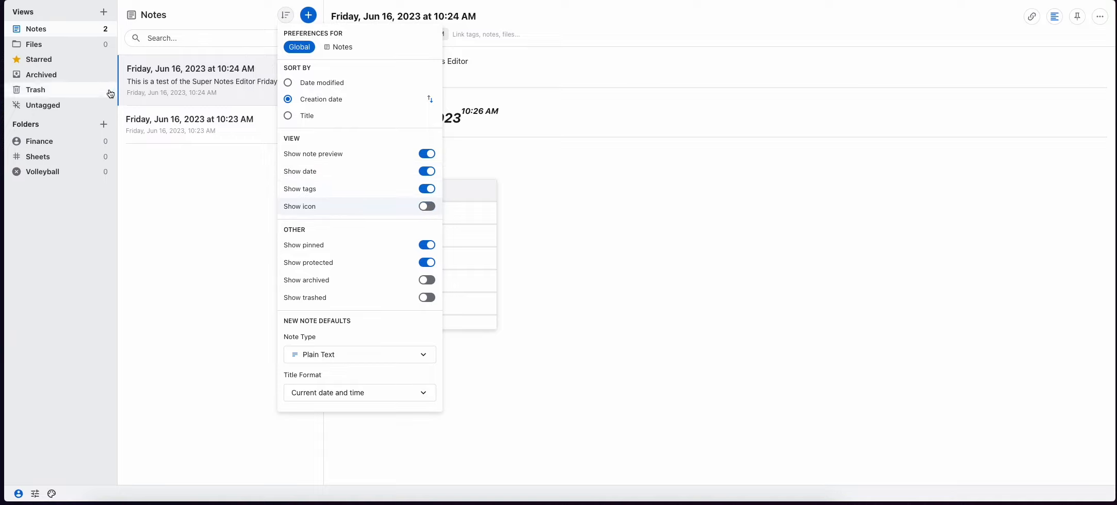
click(428, 207)
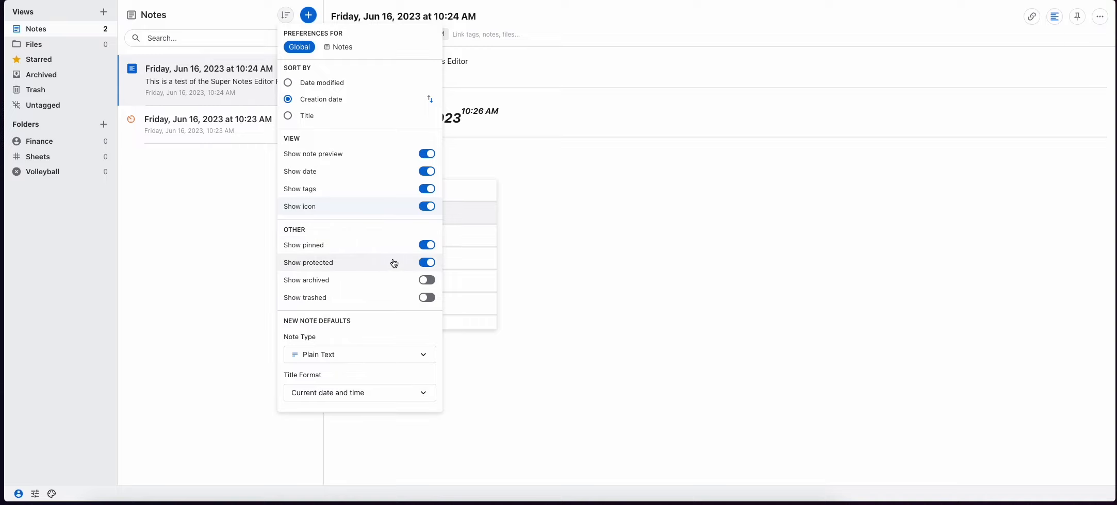
click(426, 280)
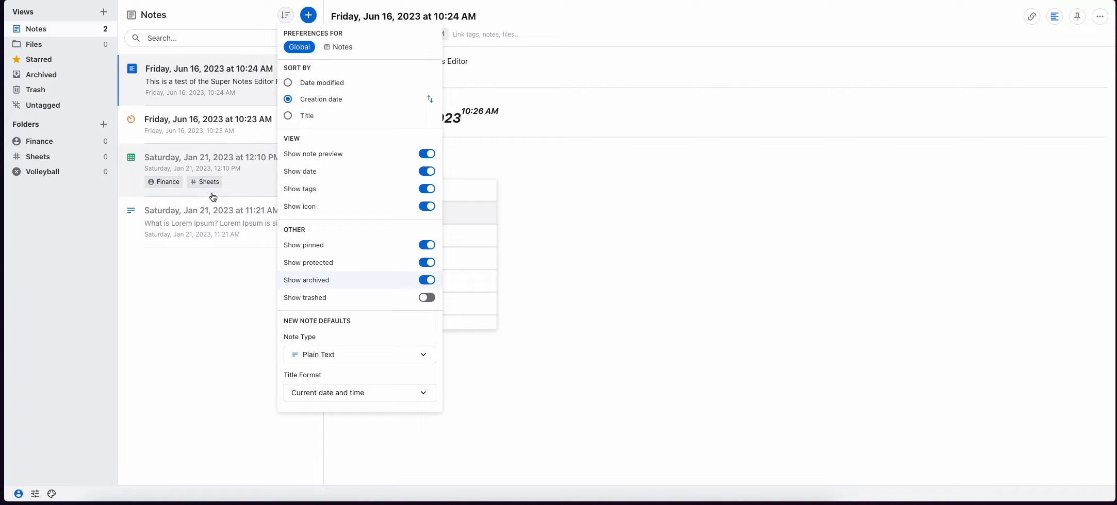
click(420, 280)
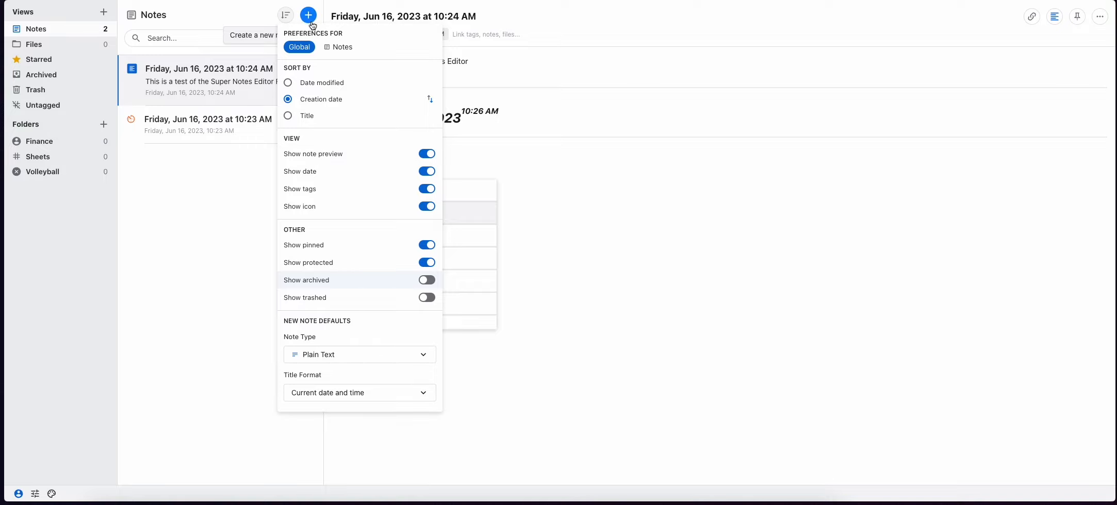
Review the default note types and title formats offered for new notes without changing them
click(424, 356)
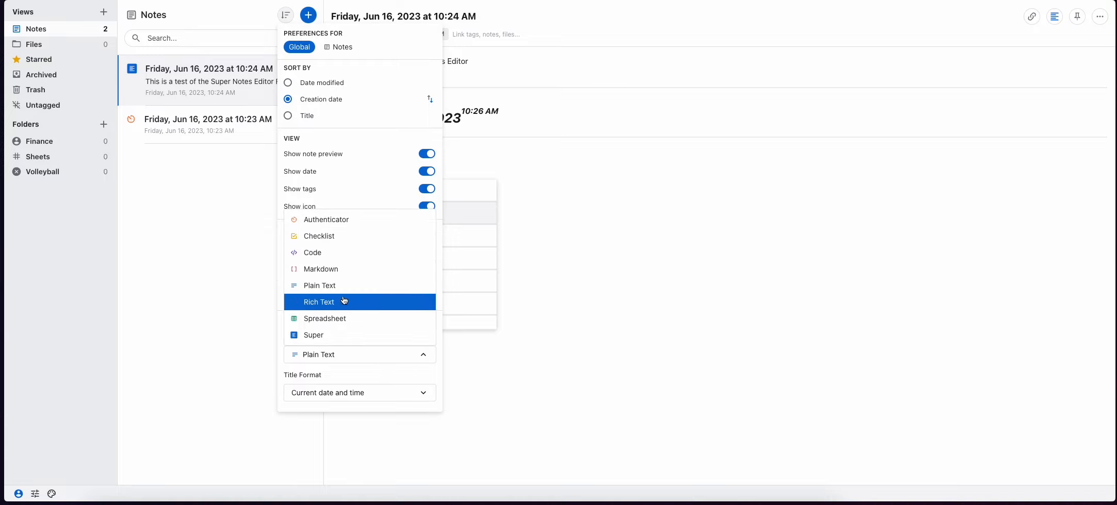
click(363, 375)
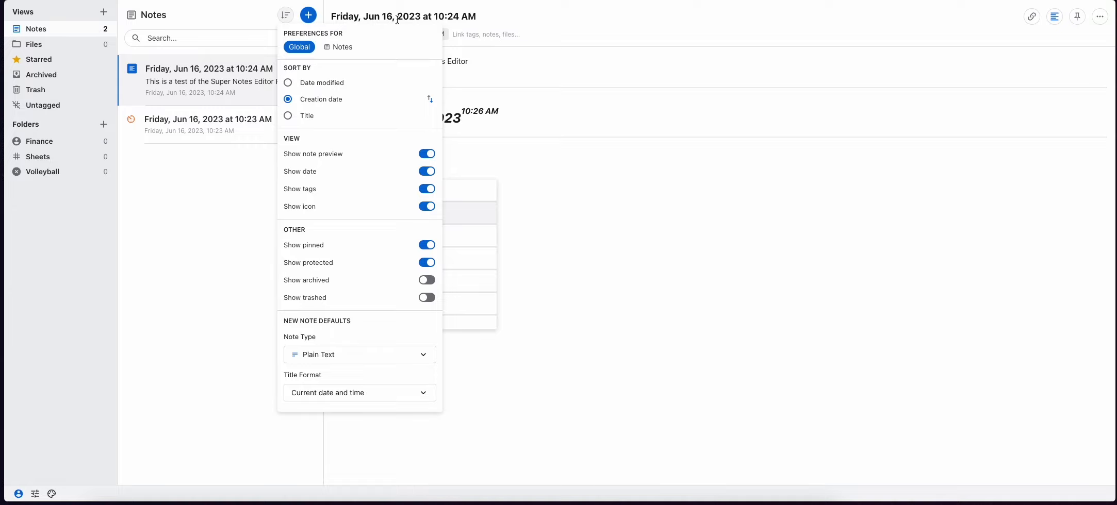
click(368, 397)
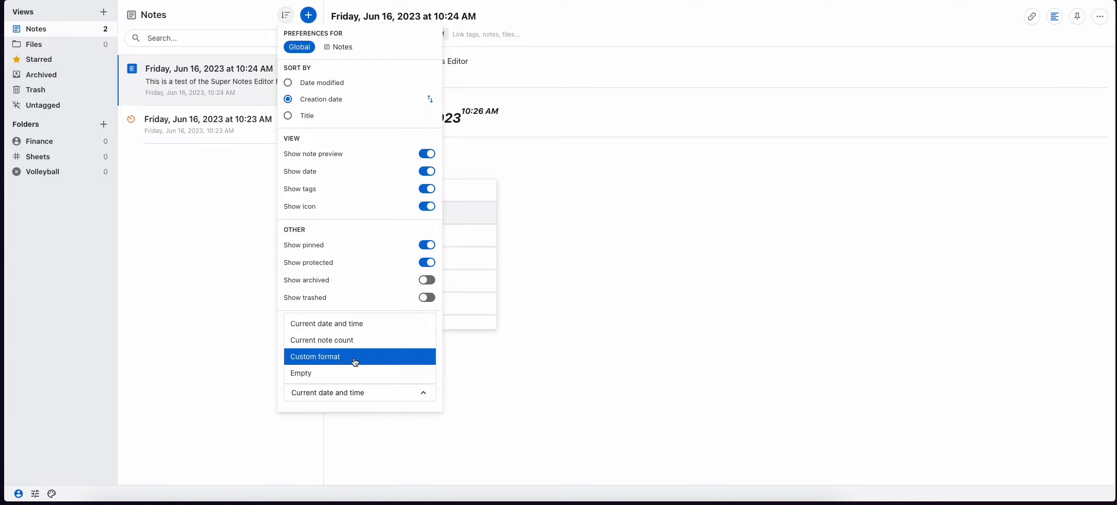
click(234, 248)
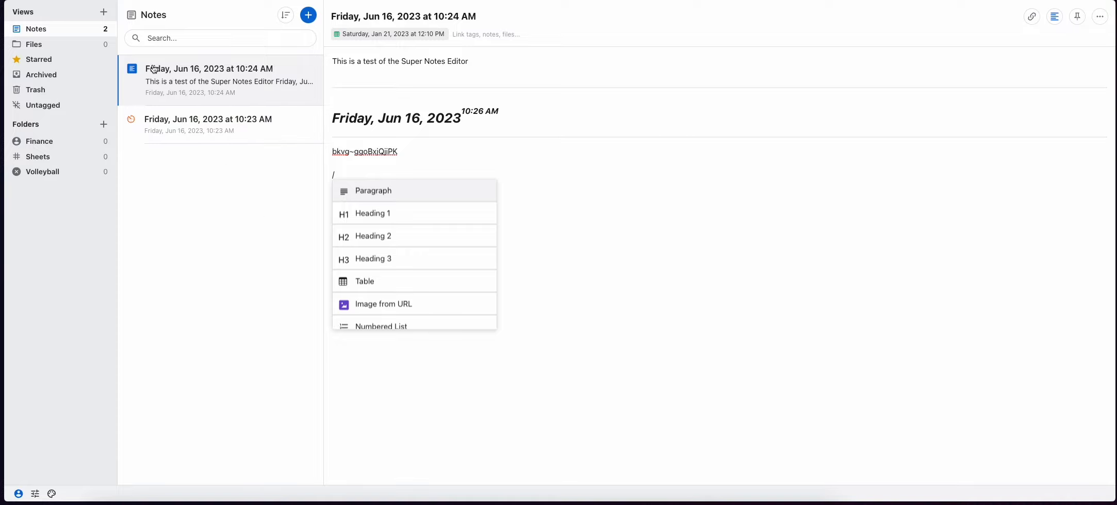
Browse the Files, Archived, Trash and Untagged views
click(41, 48)
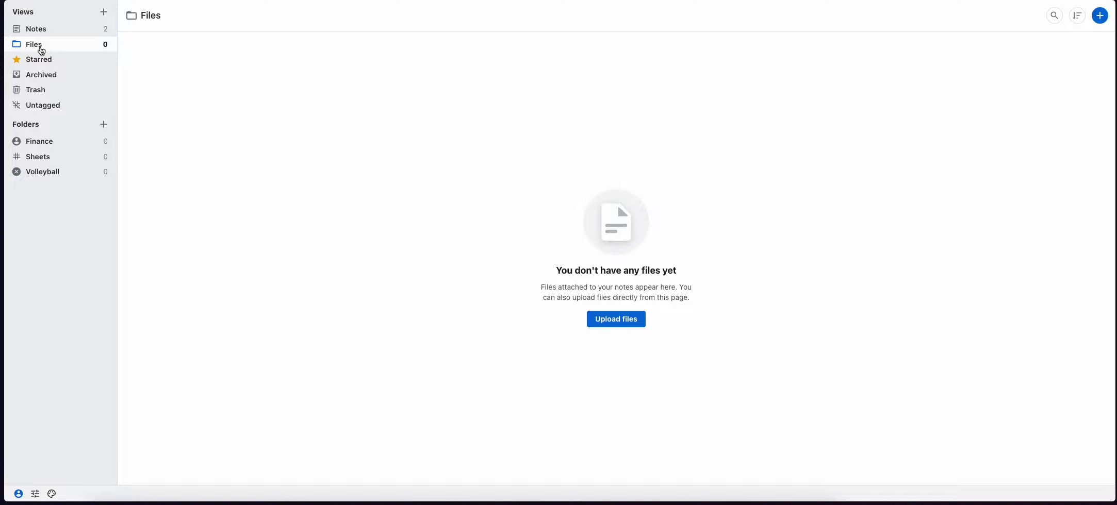
click(43, 80)
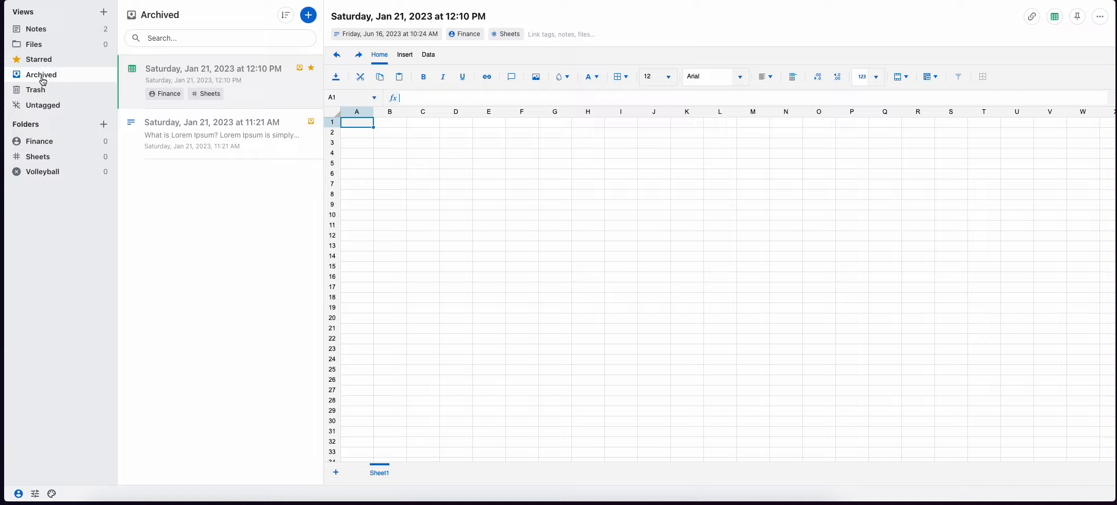
click(43, 94)
click(43, 108)
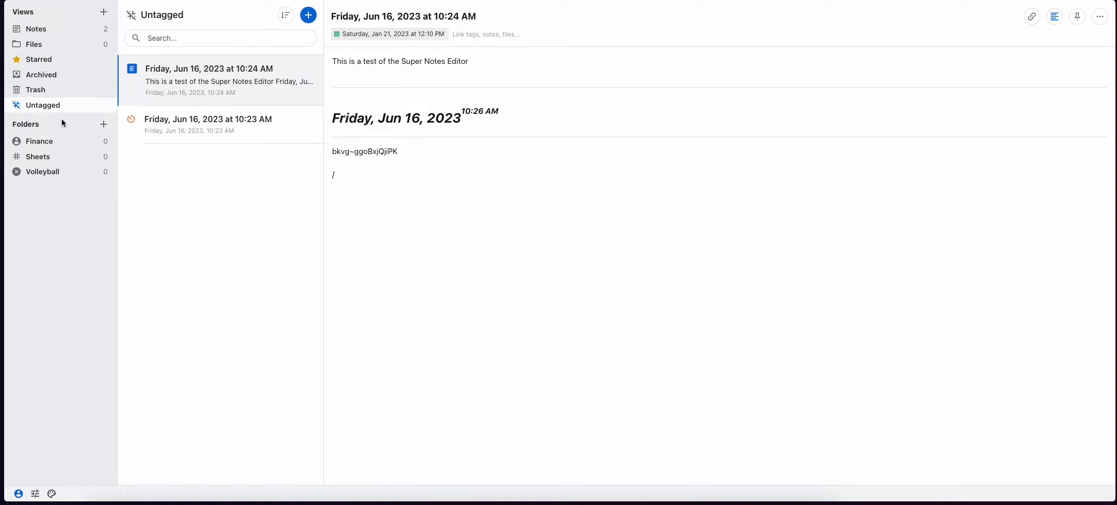
Add a subtag named Taxes under the Finance folder
click(40, 143)
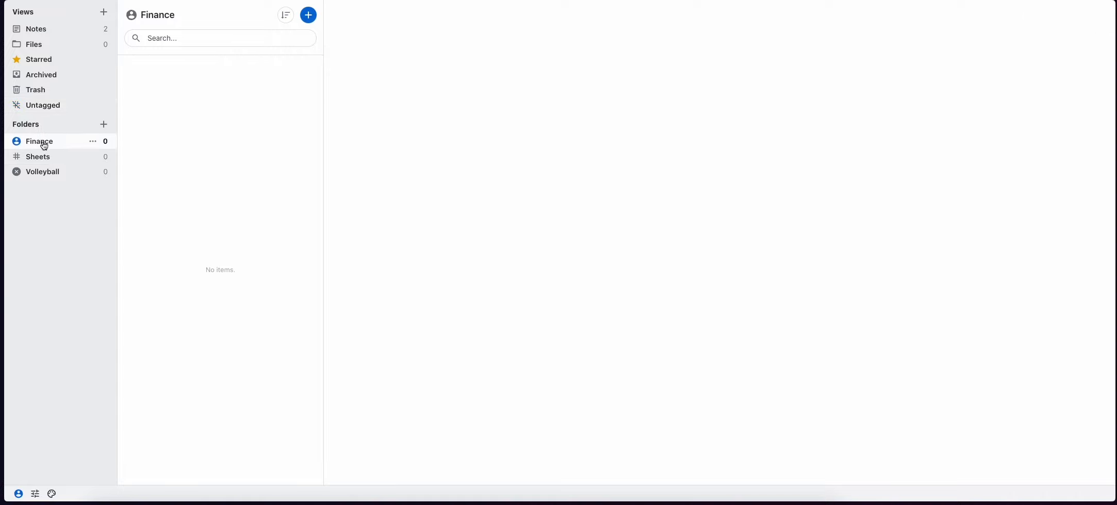
click(93, 143)
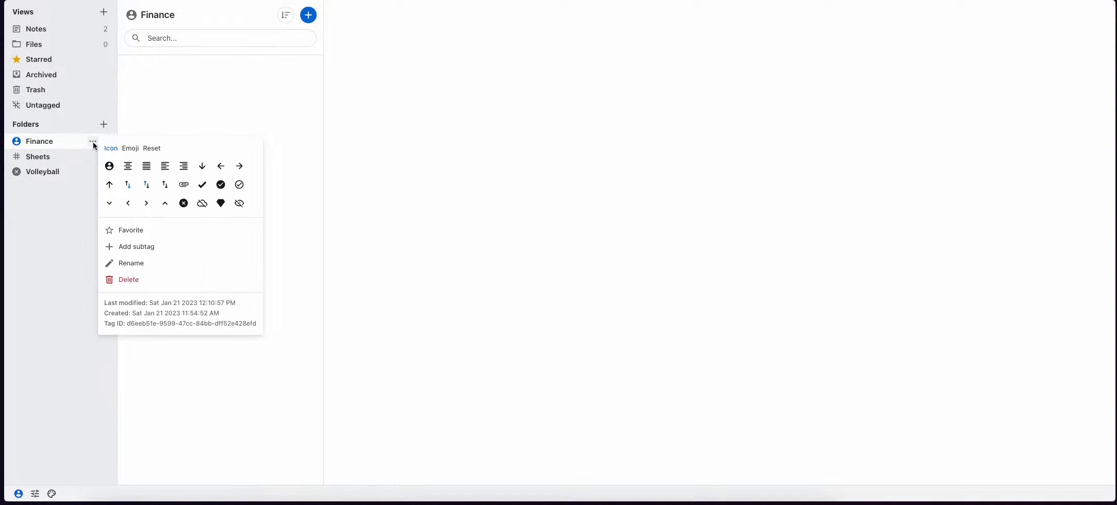
click(129, 247)
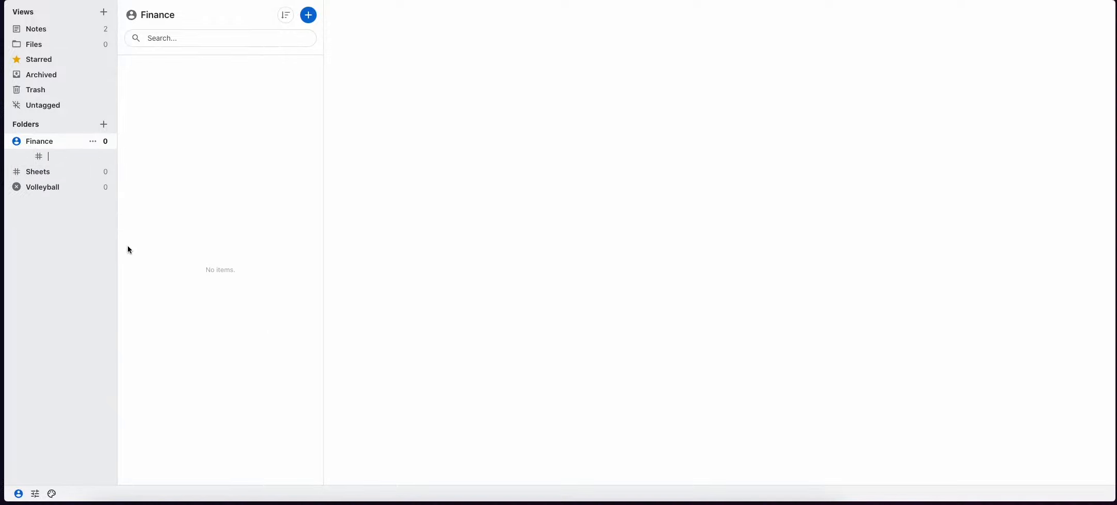
text(Taxes)
key(Return)
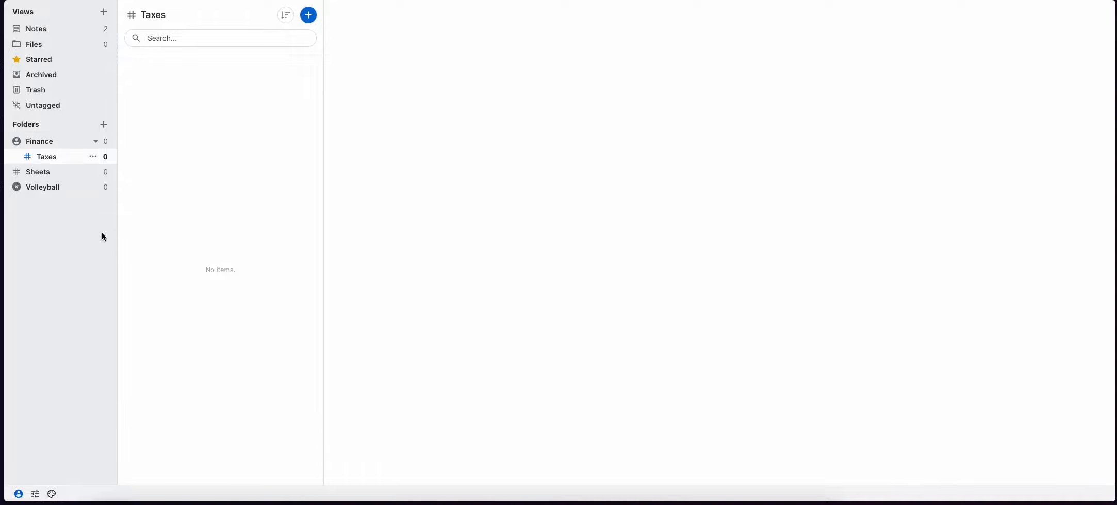
Give the Taxes subtag the paperclip icon after looking at the emoji option
click(92, 157)
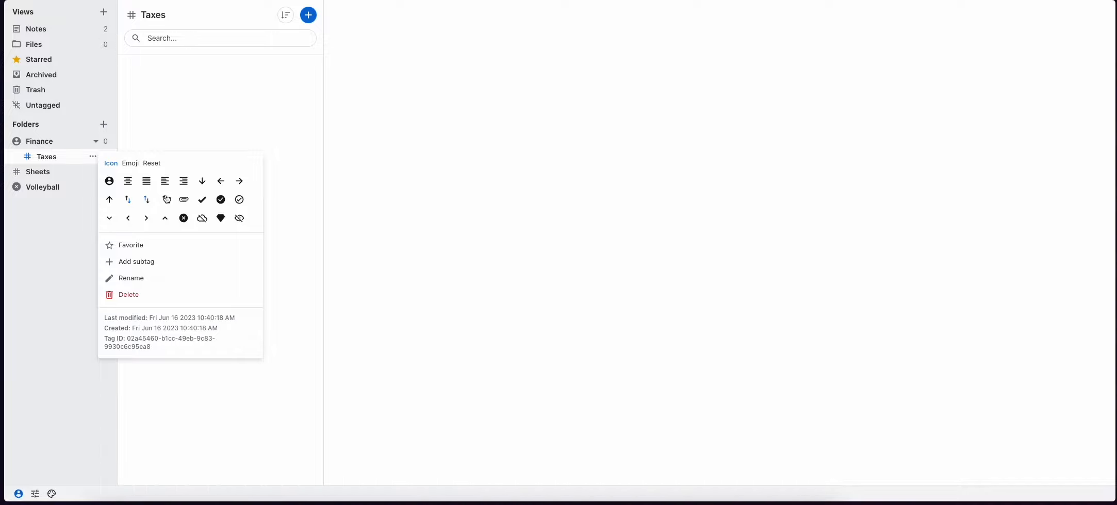
click(130, 164)
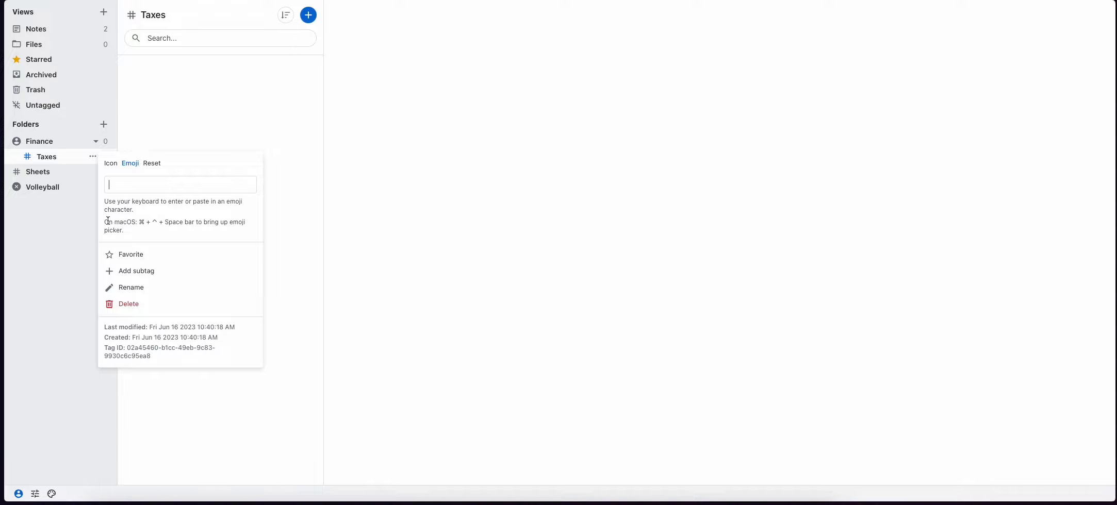
click(111, 163)
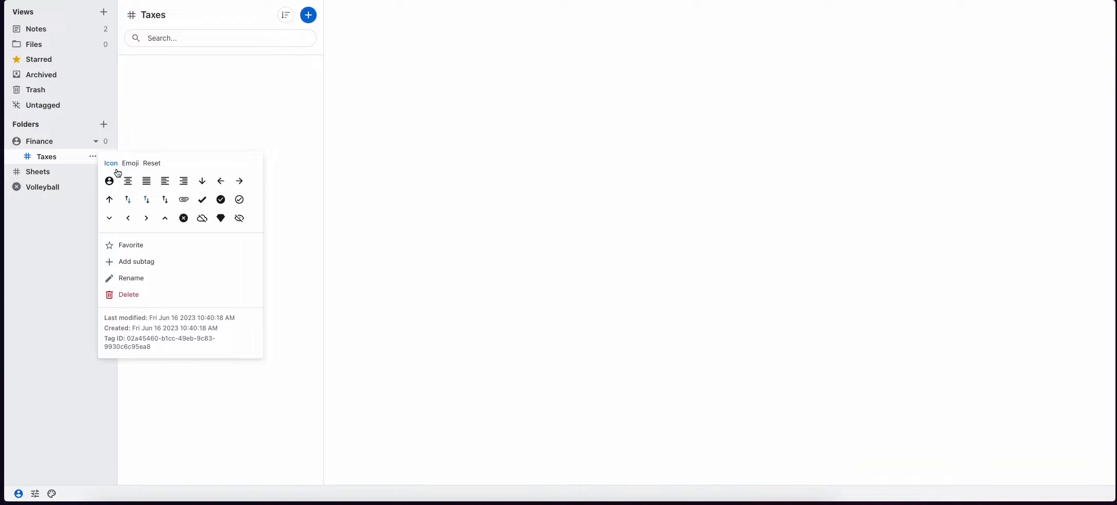
click(184, 202)
click(183, 139)
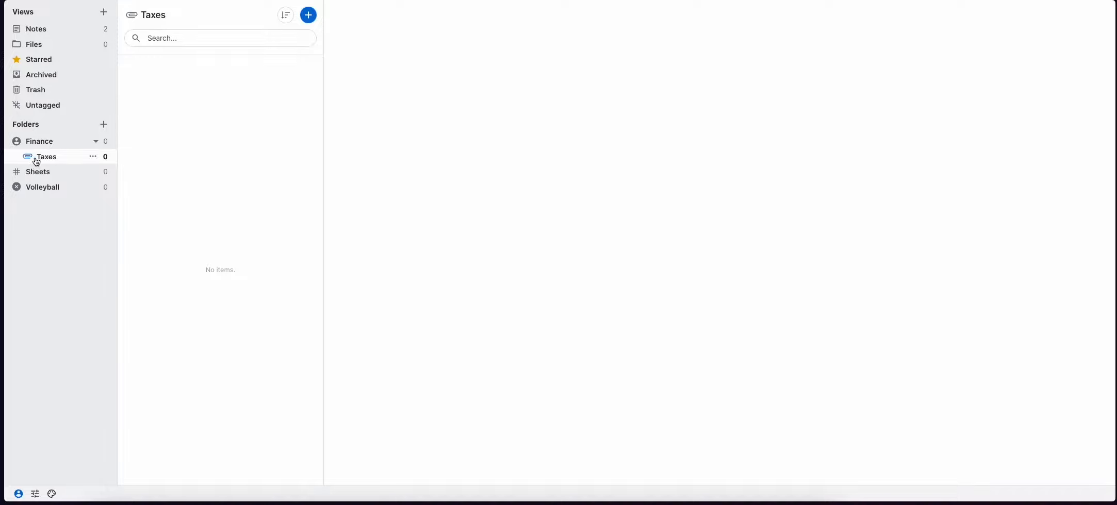
Look over the Taxes subtag's rename and delete options and create a new note in it
click(93, 157)
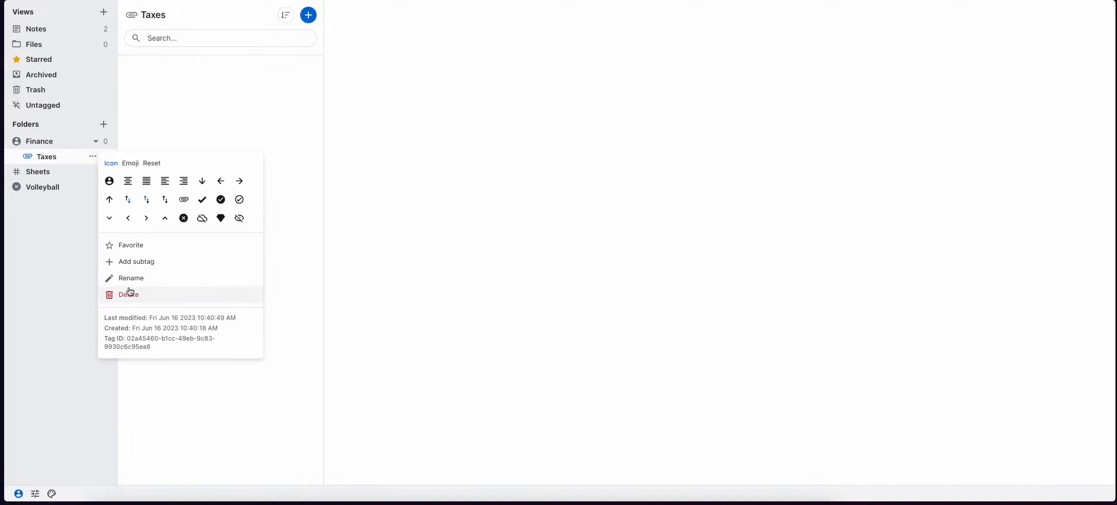
click(168, 115)
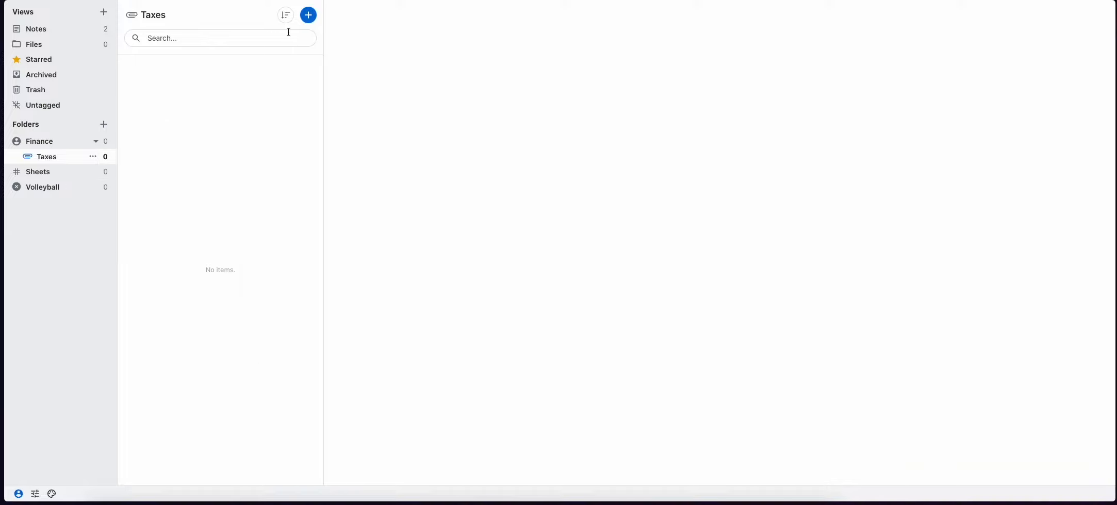
click(309, 15)
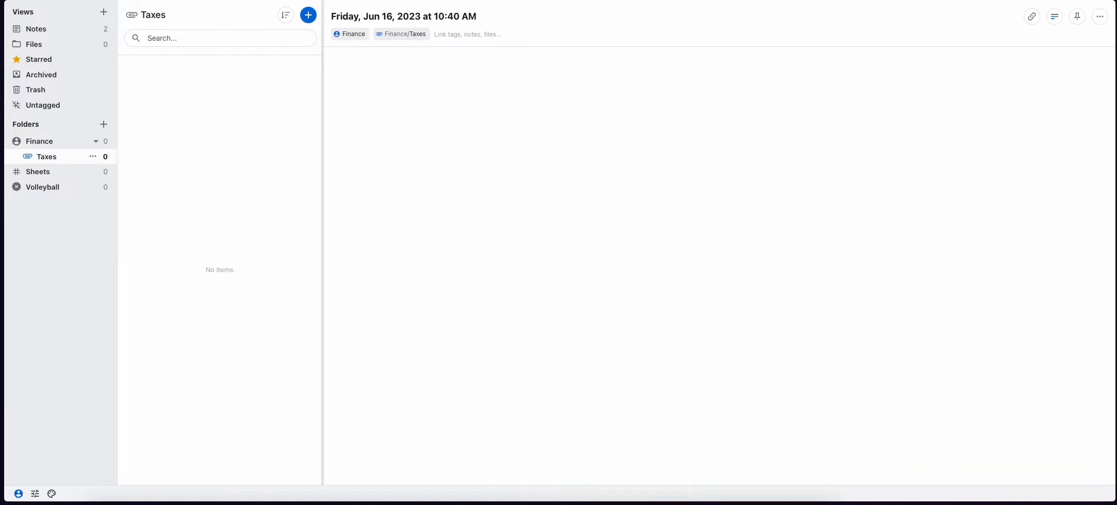
Check the all-notes list, then create a new note in the Taxes subtag containing the text "afdvafdfsdfd"
click(36, 29)
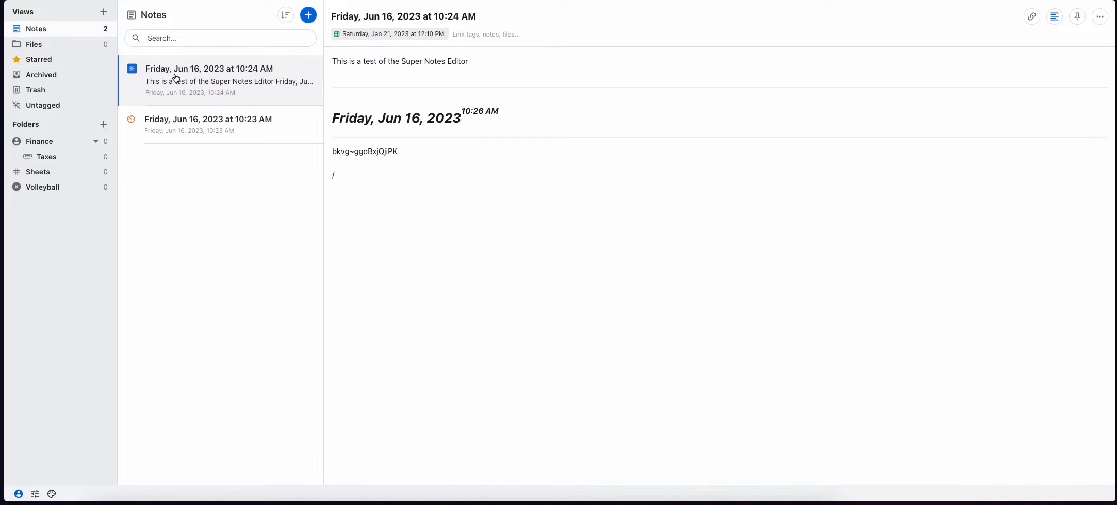
click(67, 157)
click(308, 15)
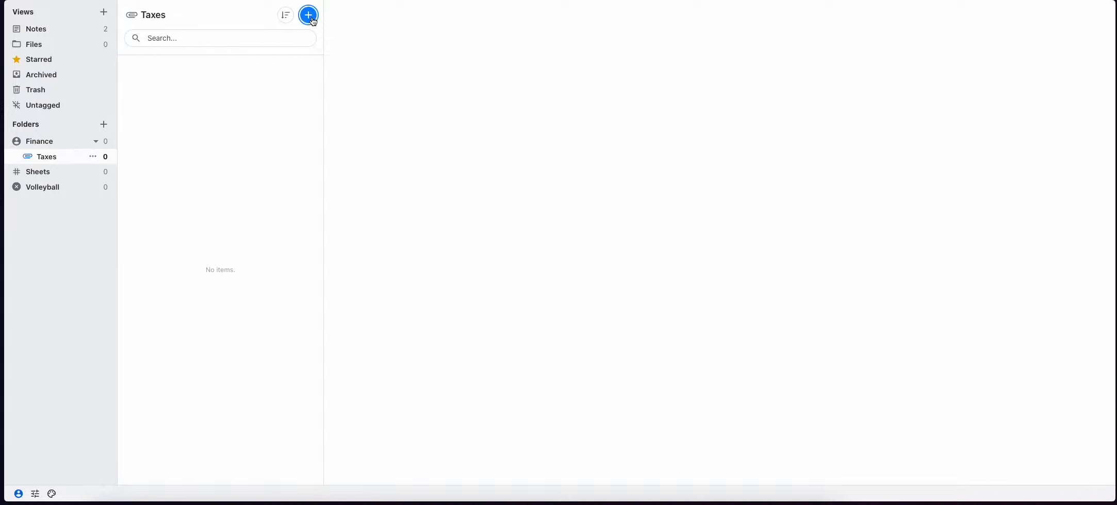
text(afdvafdfsdfd)
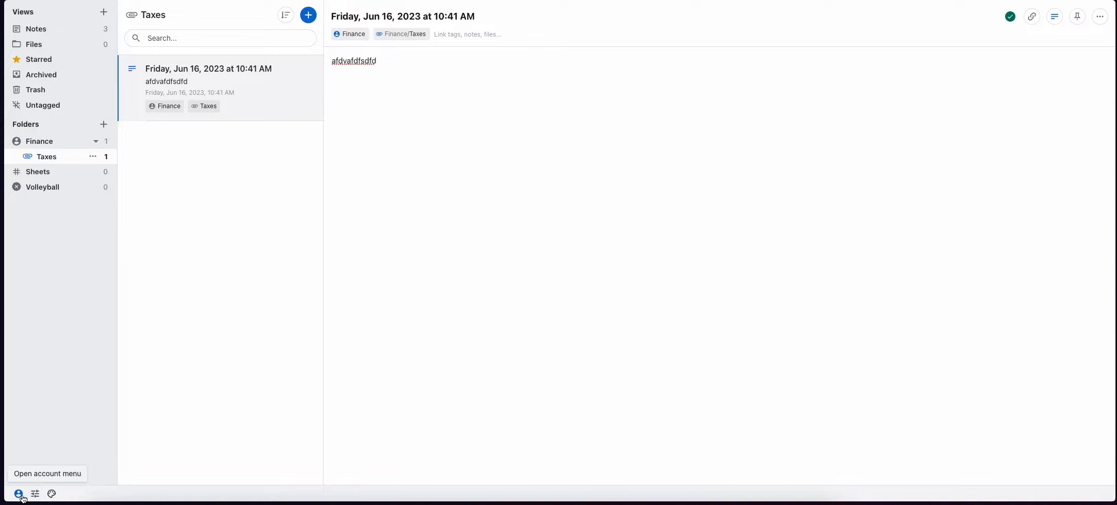
Try the Dark, Autobiography, Futura, Midnight and Solarized Dark themes in turn and settle on Titanium
click(52, 495)
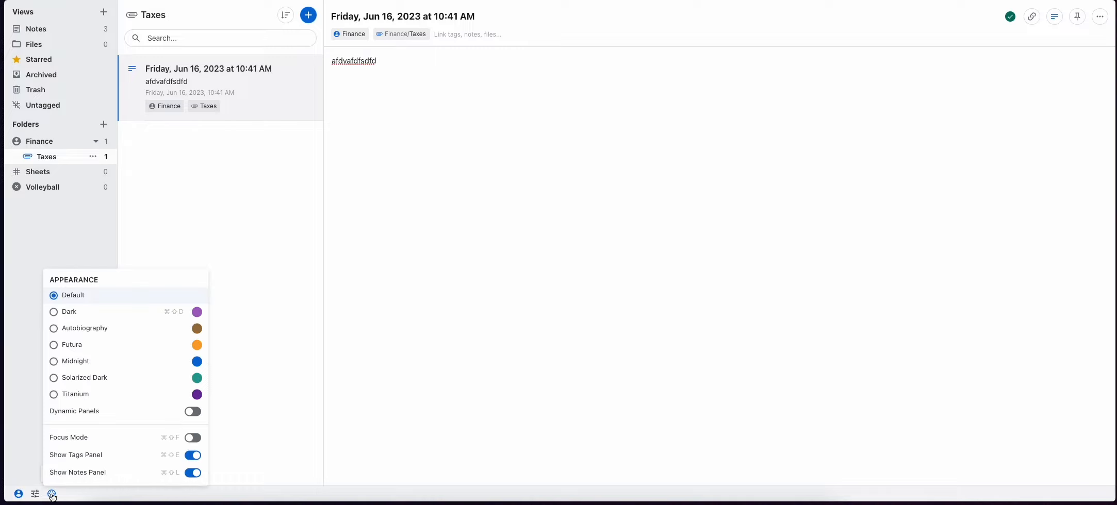
click(81, 314)
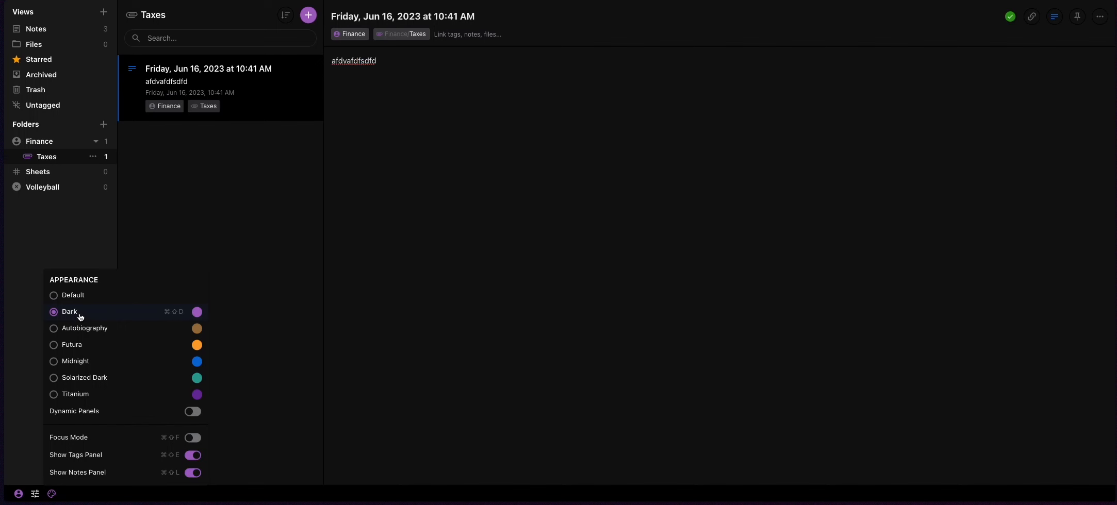
click(80, 329)
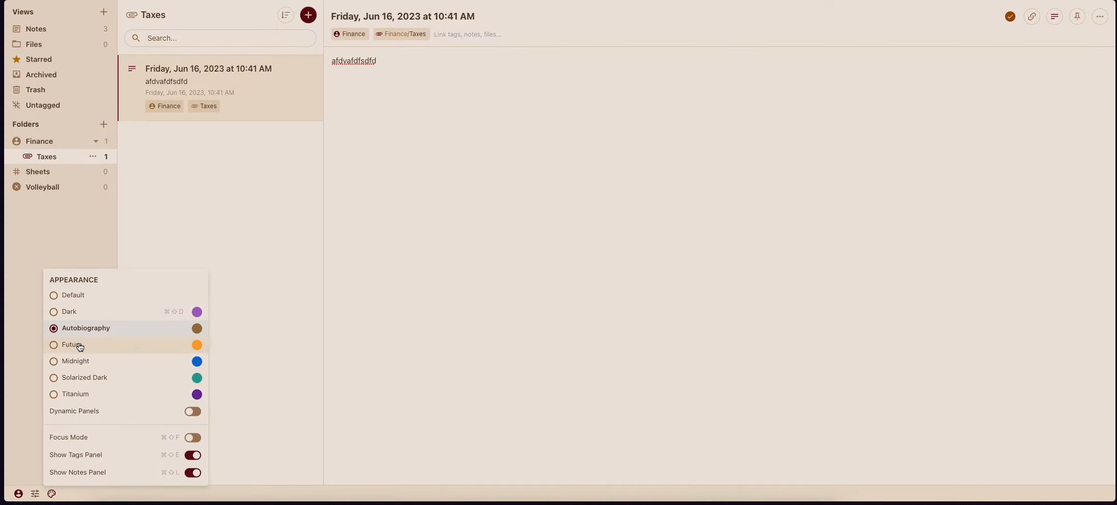
click(81, 346)
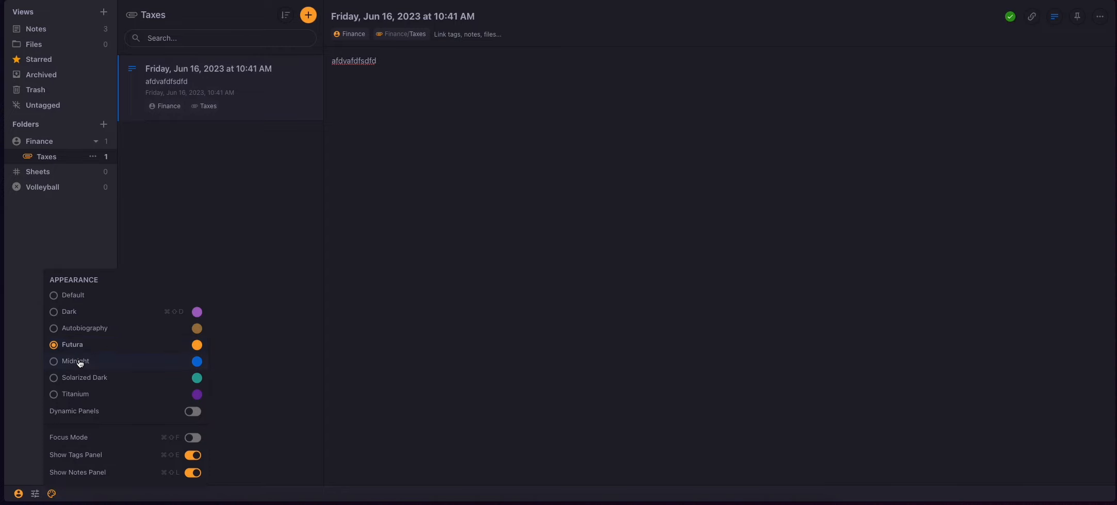
click(81, 364)
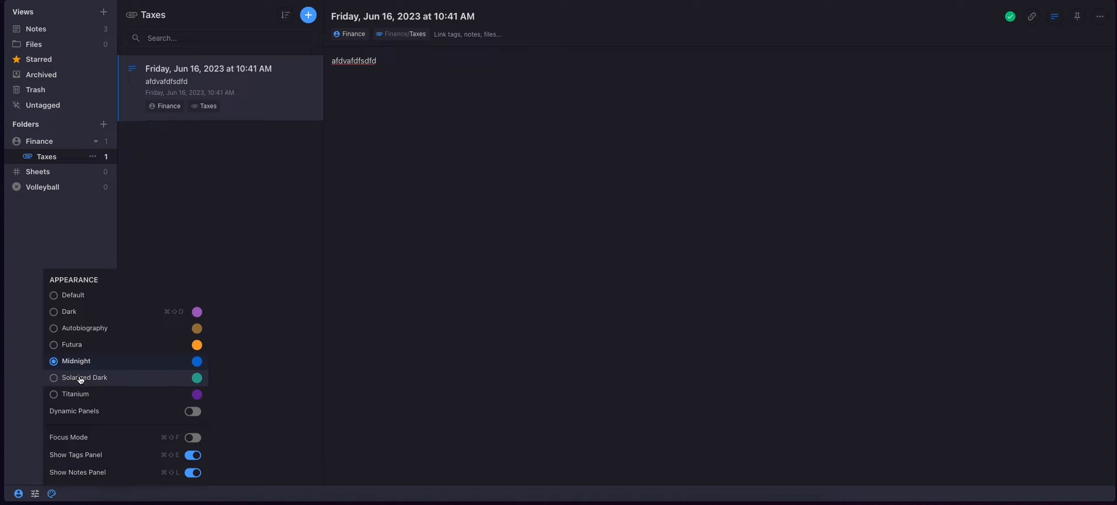
click(81, 380)
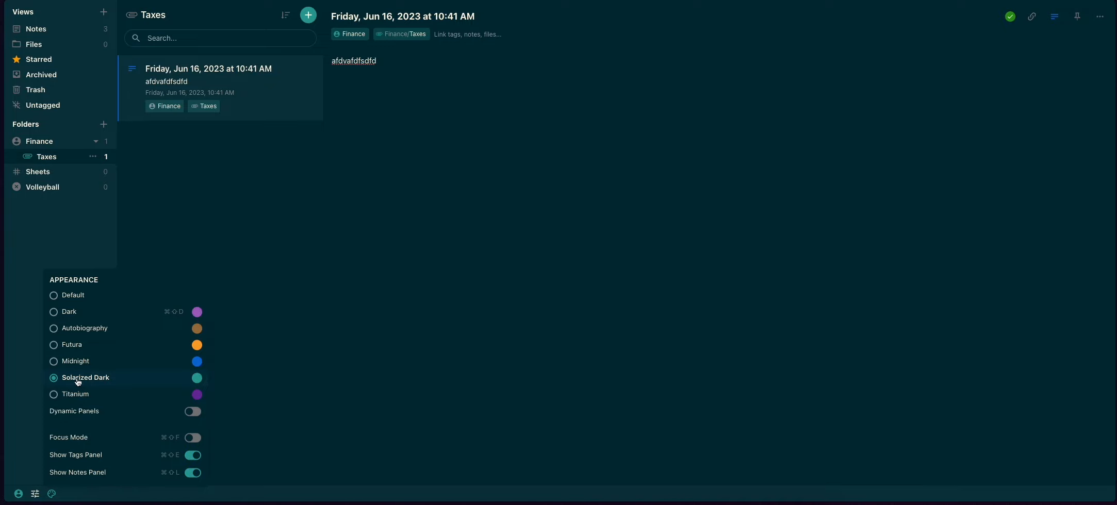
click(88, 396)
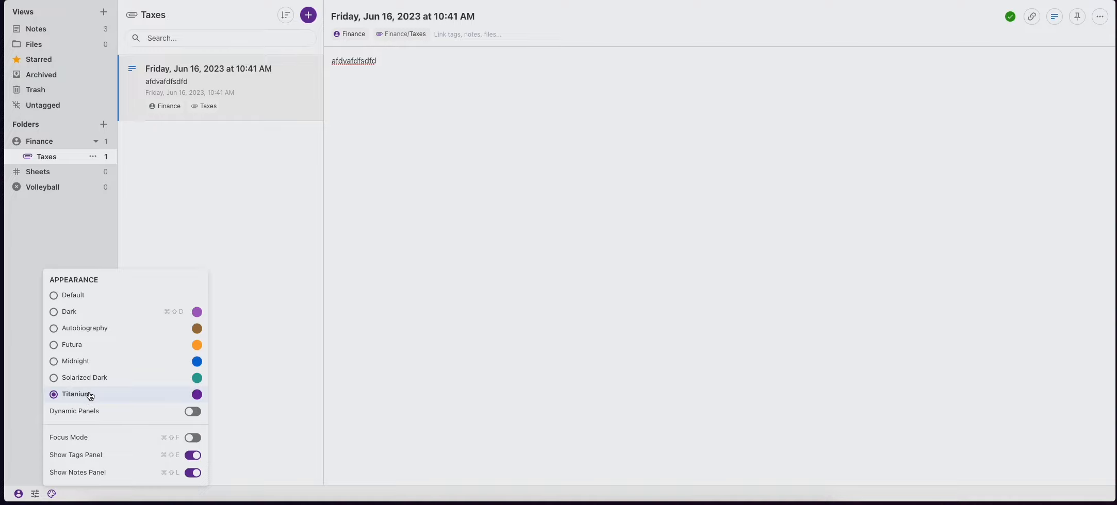
Try out Dynamic Panels by enabling it, revealing the collapsed tags panel and disabling it again
click(192, 415)
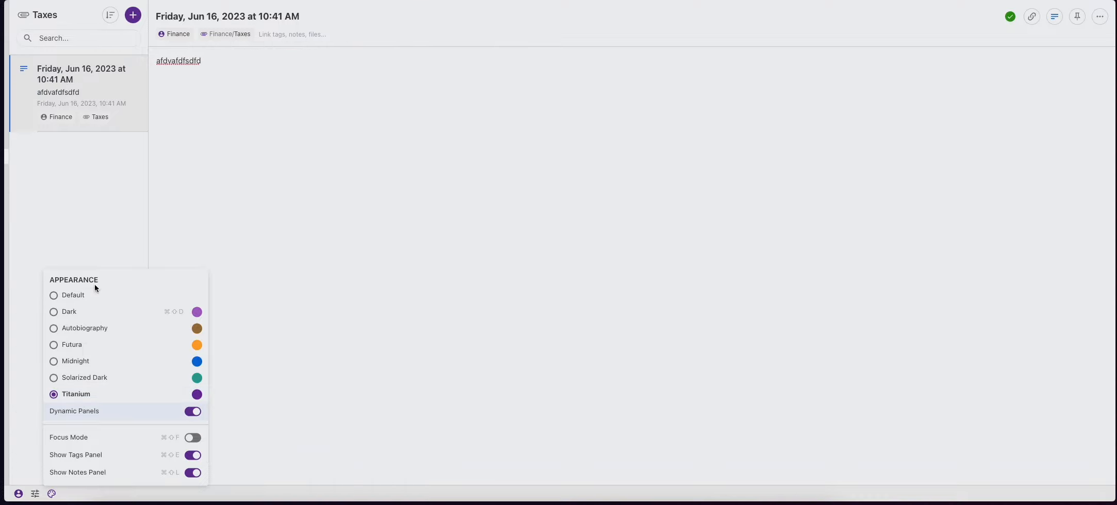
mouse_move(58, 233)
mouse_move(10, 115)
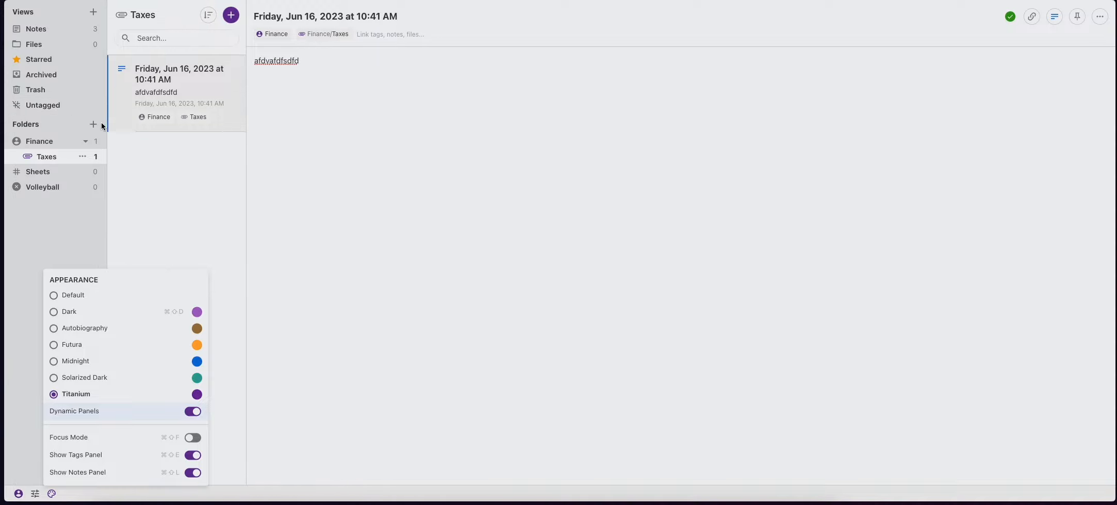
mouse_move(121, 131)
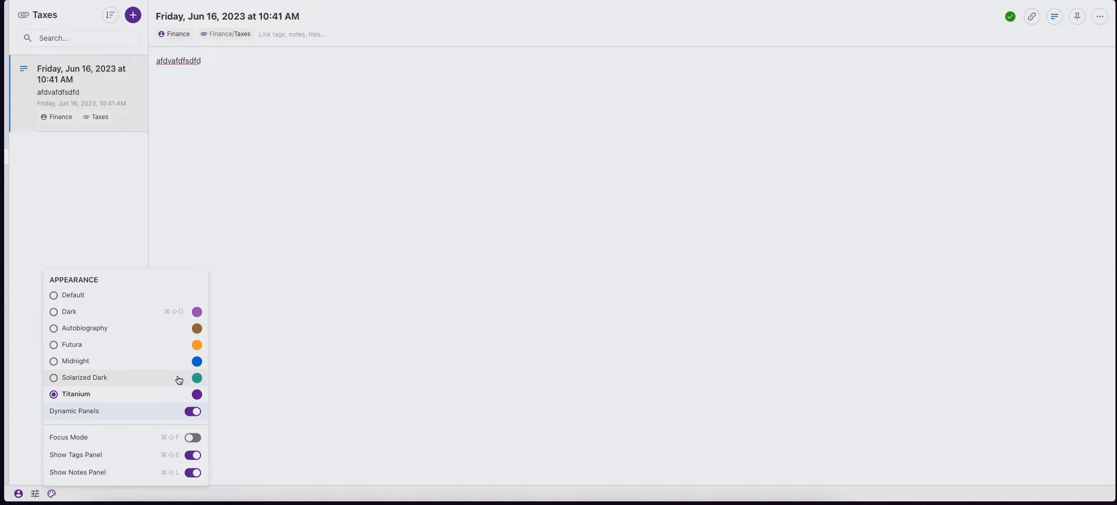
click(193, 412)
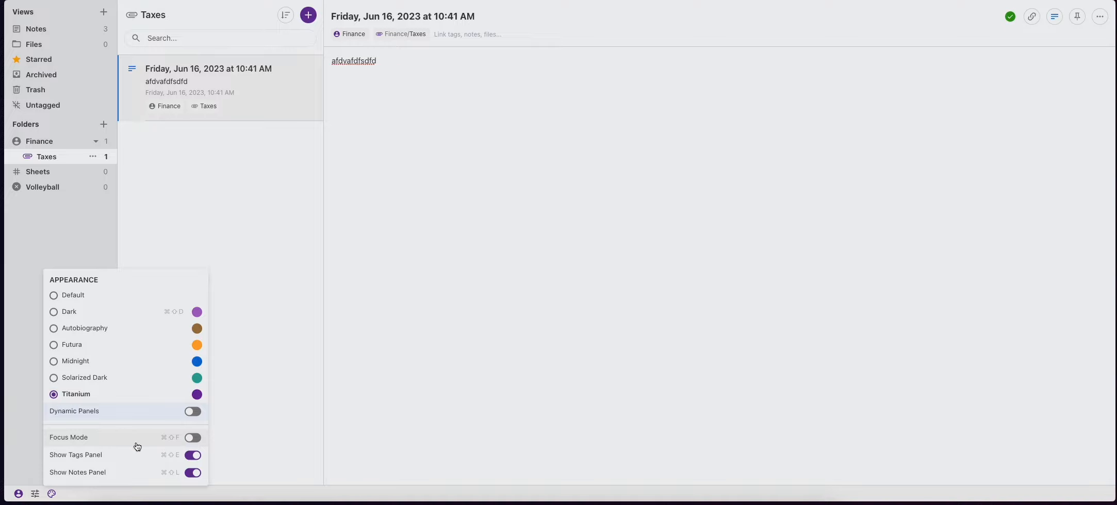
Add the line "cascascas" to the Taxes note in Focus Mode, and leave Focus Mode
click(188, 442)
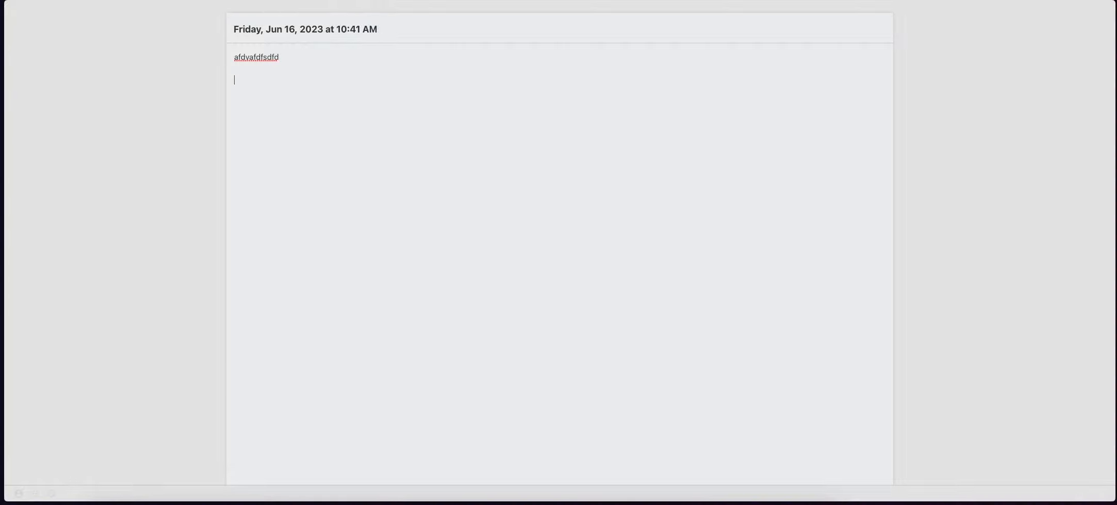
text(cascascas)
click(35, 493)
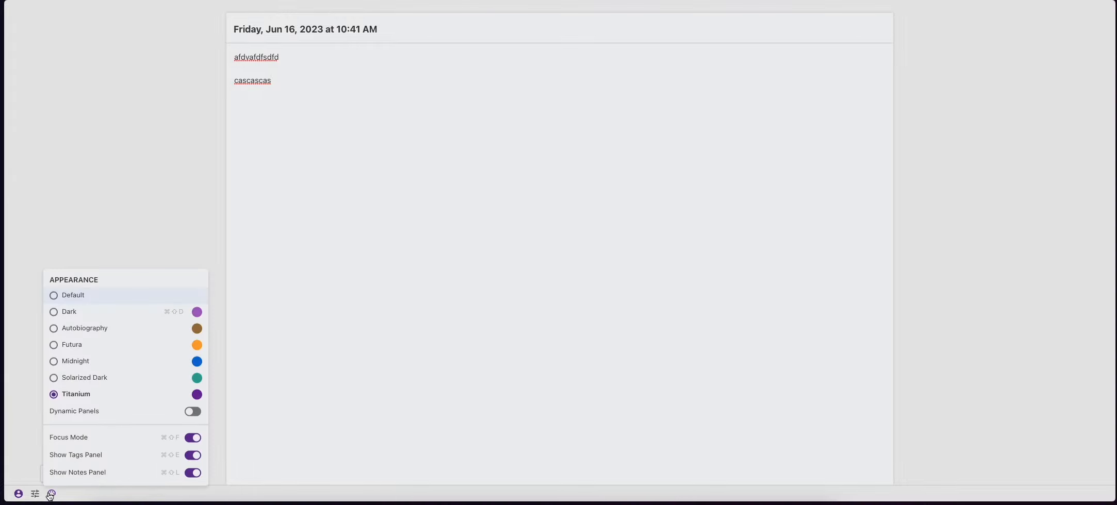
click(191, 437)
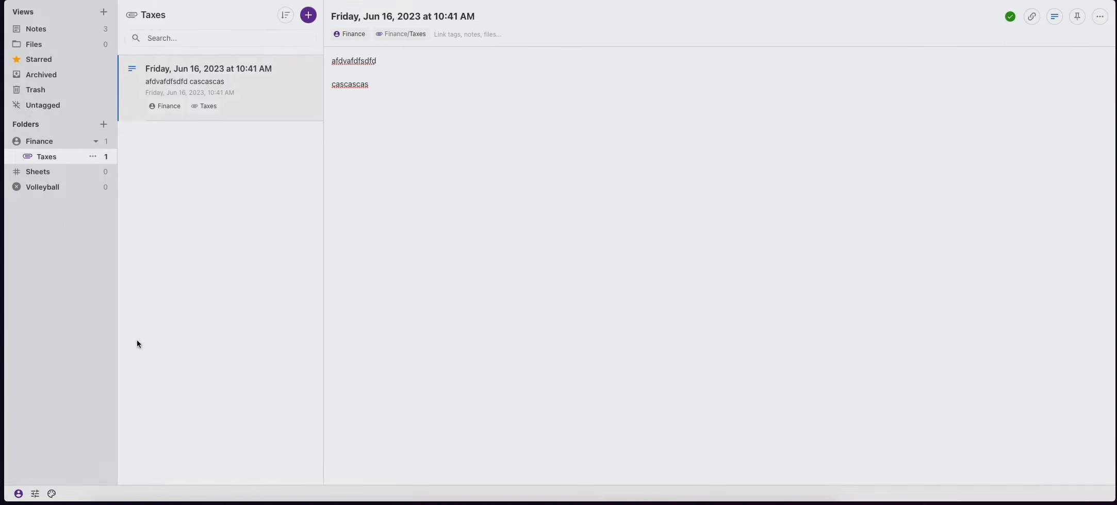
Hide and show again the tags panel and the notes panel, one after the other
click(50, 493)
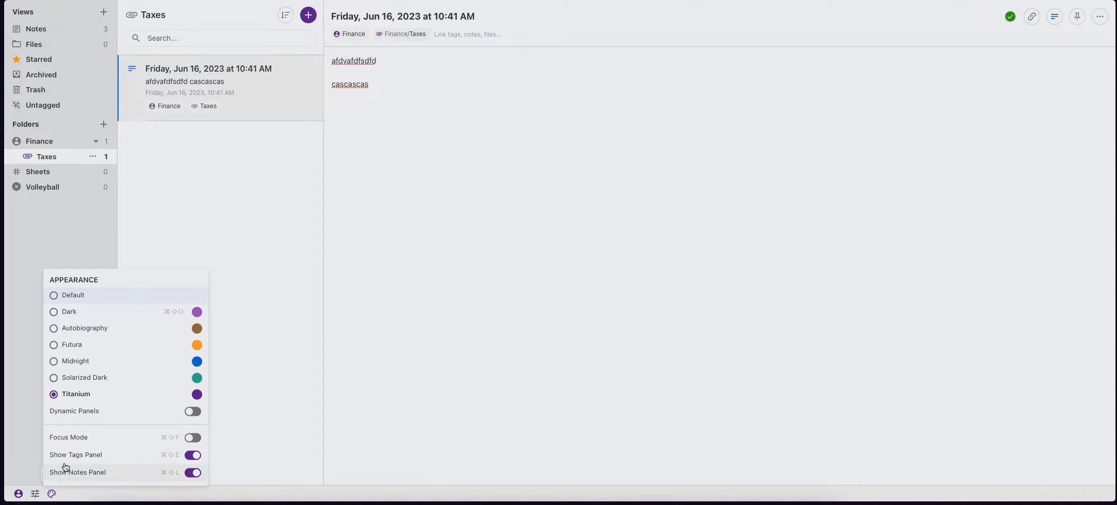
click(193, 456)
click(194, 456)
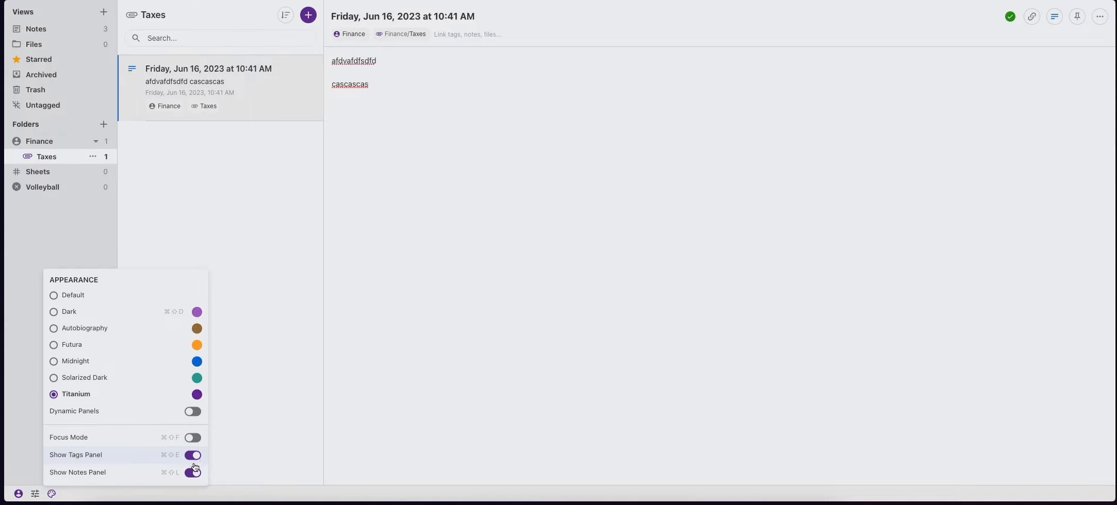
click(193, 473)
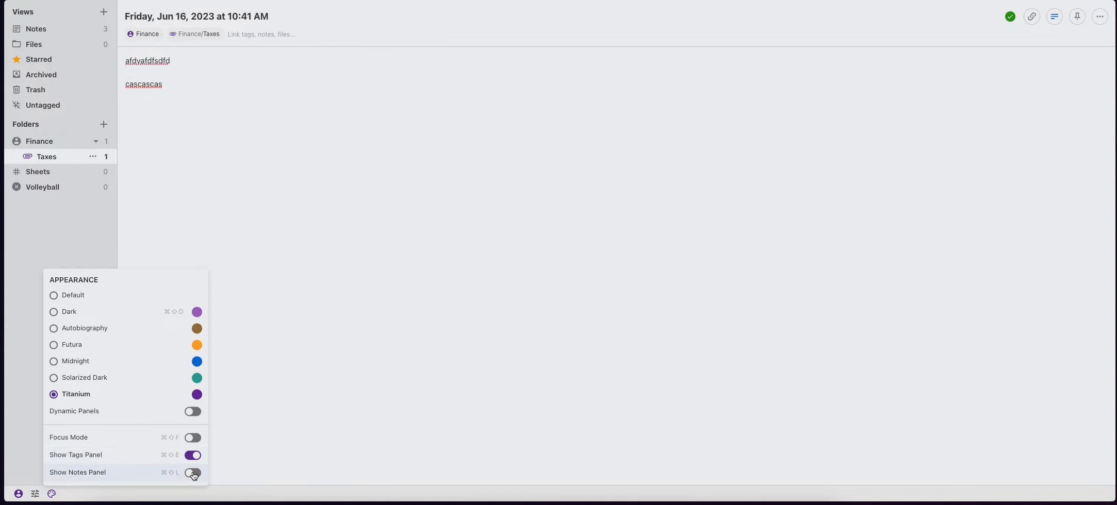
click(194, 473)
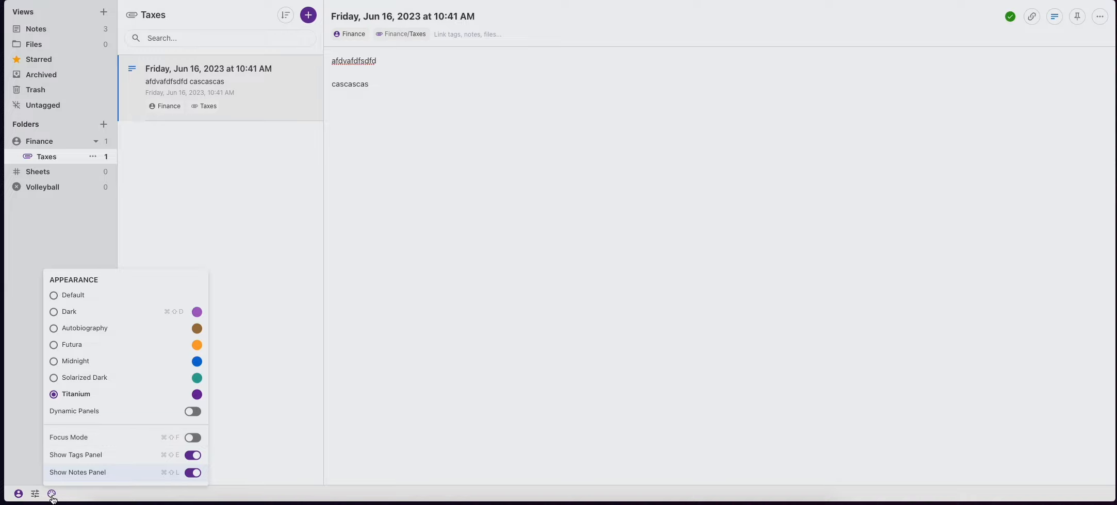
Open the preferences and look over the account's credentials and sync settings
click(35, 494)
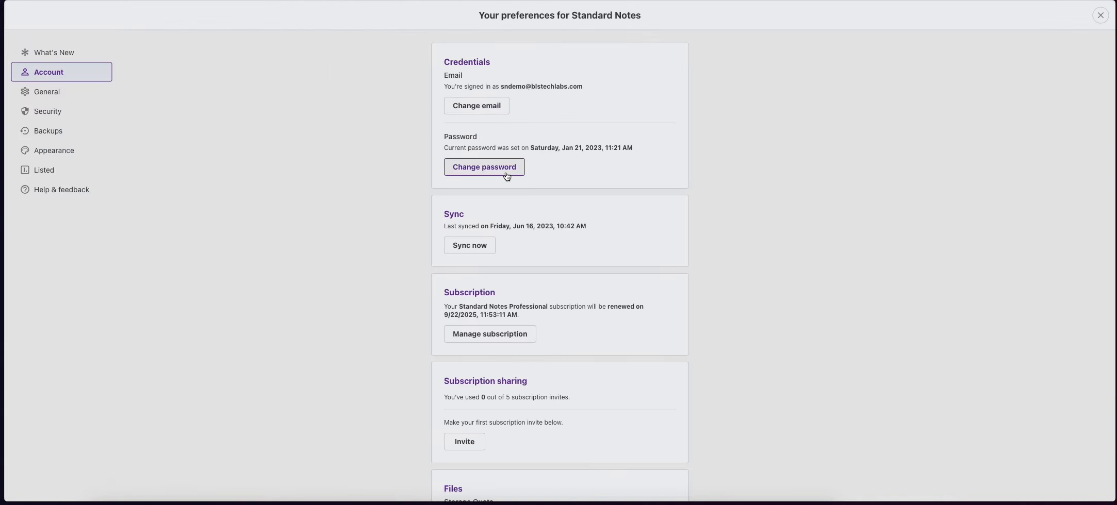
scroll(376, 138, down, 2)
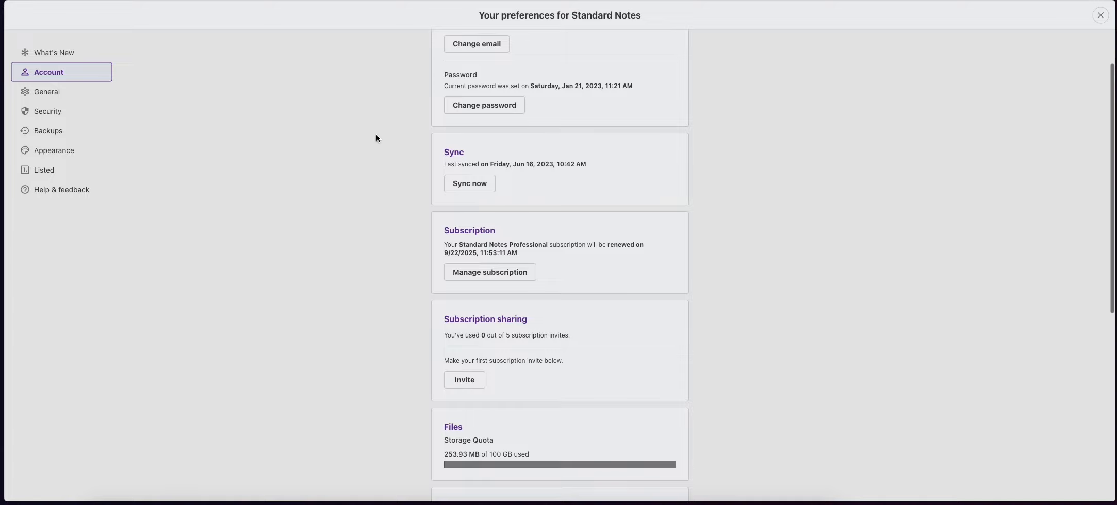
scroll(376, 138, down, 1)
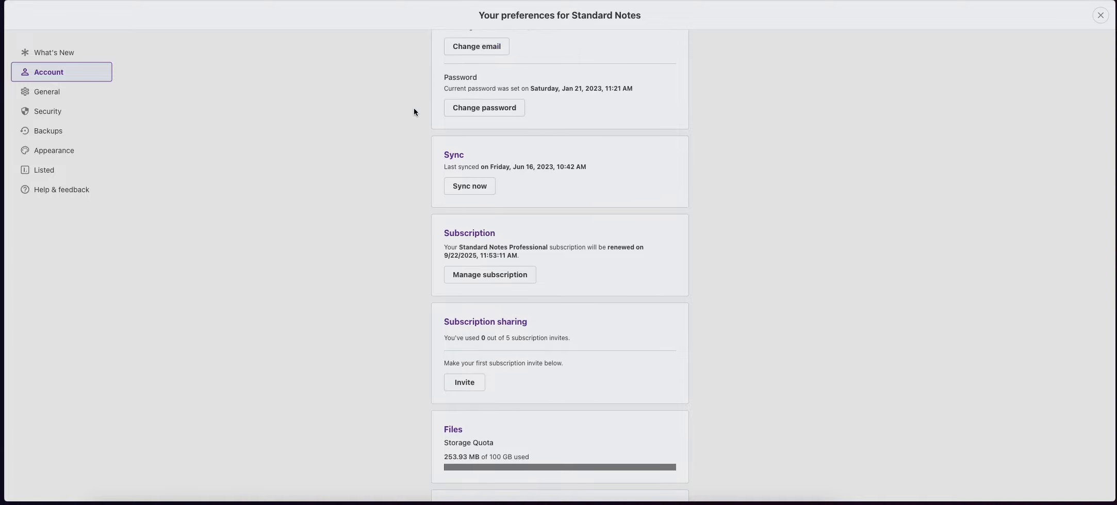
scroll(414, 112, up, 1)
scroll(413, 112, down, 1)
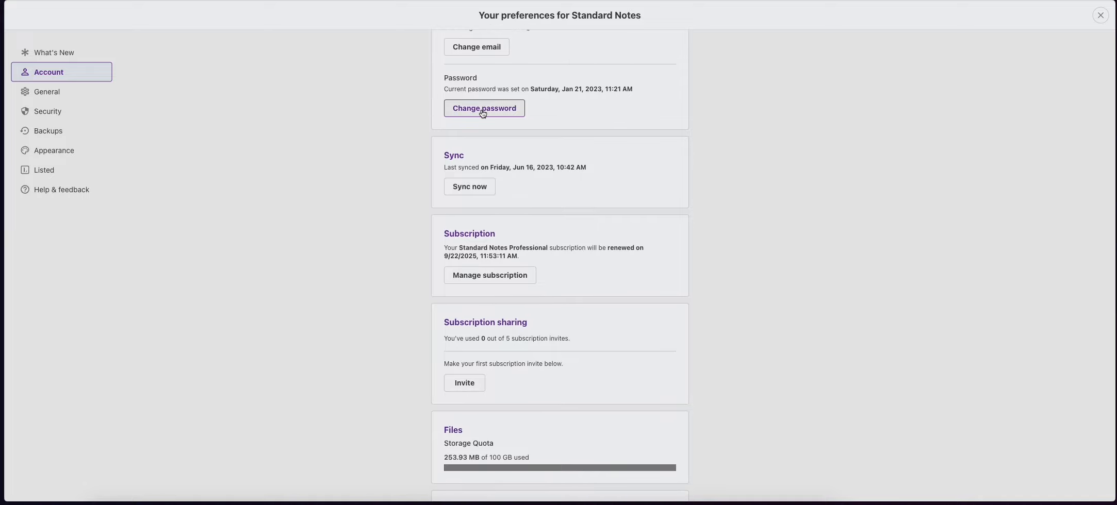
scroll(390, 205, down, 1)
scroll(390, 206, down, 2)
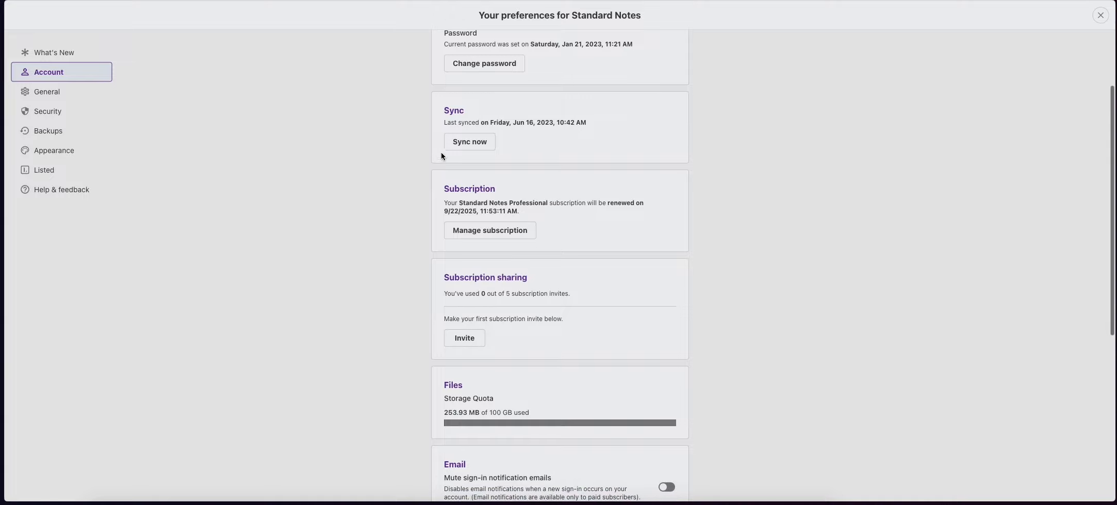
Examine the account's subscription plan, subscription sharing, file storage quota and email notification settings
scroll(399, 229, down, 4)
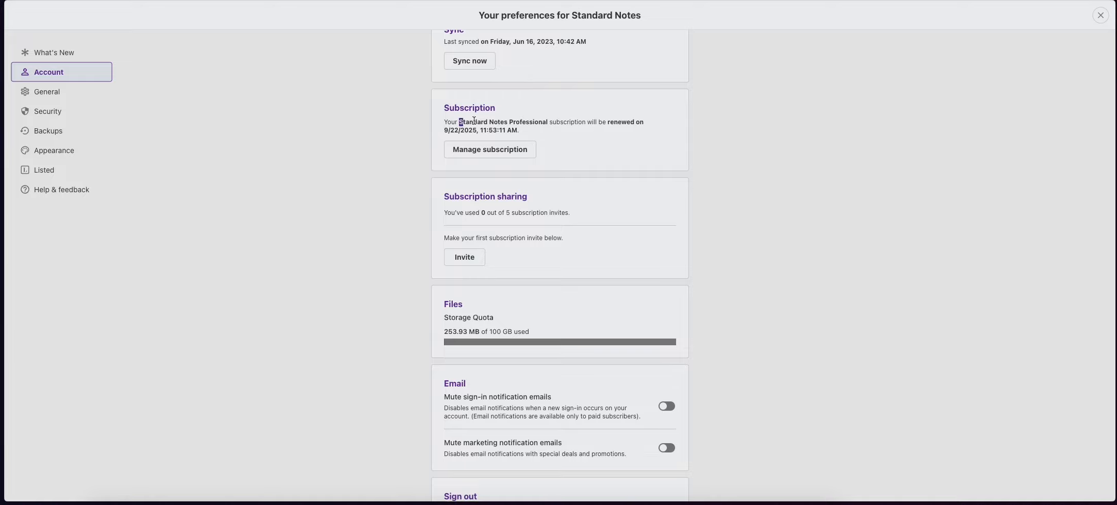
drag(459, 123, 550, 119)
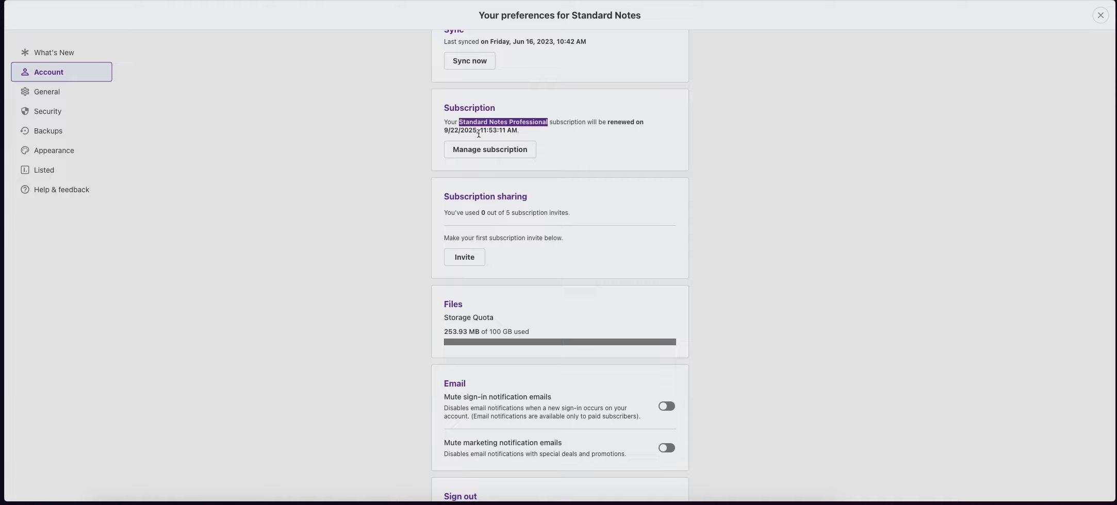
scroll(415, 192, down, 4)
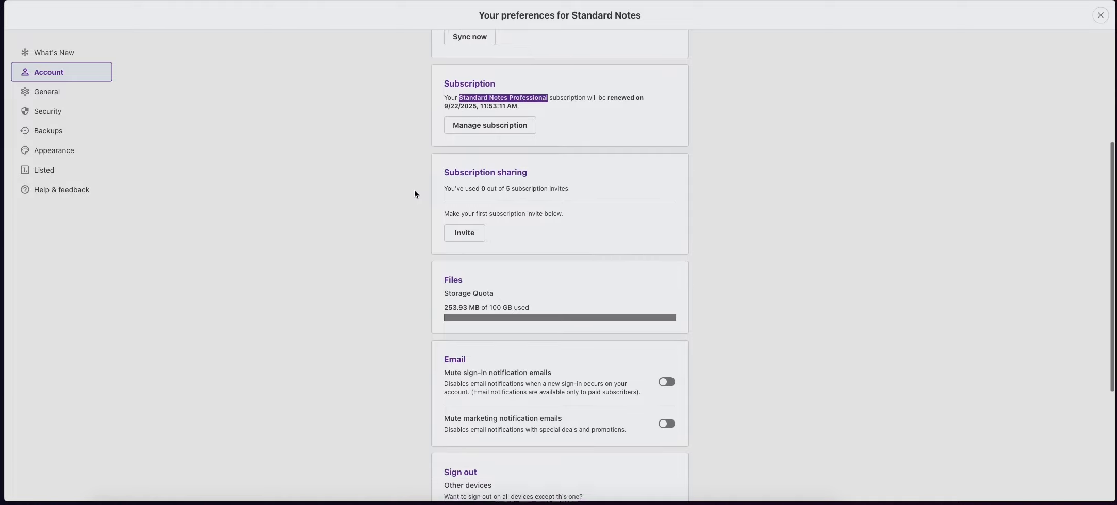
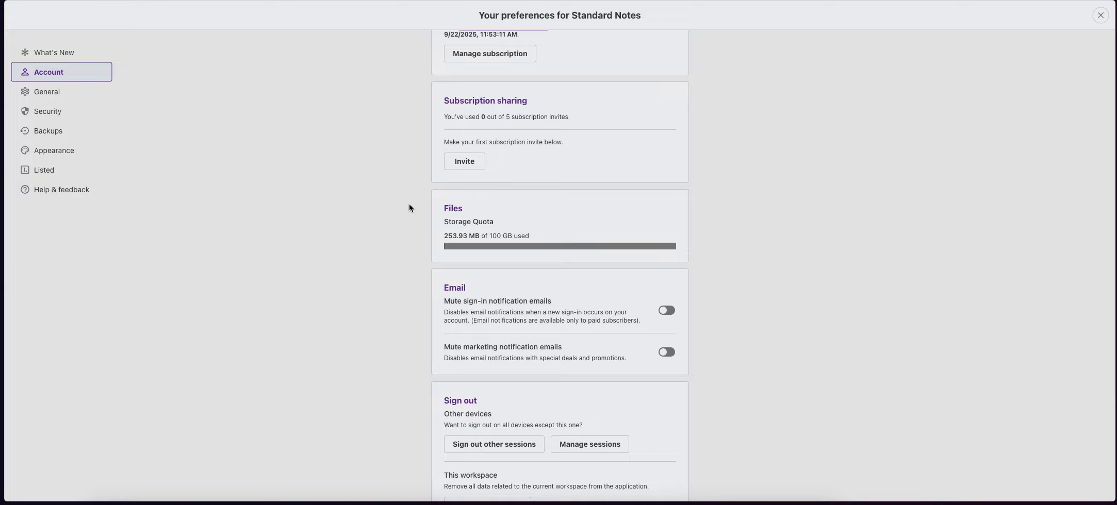
Review the sign-out and account deletion options and inspect the list of active sessions
scroll(378, 355, down, 5)
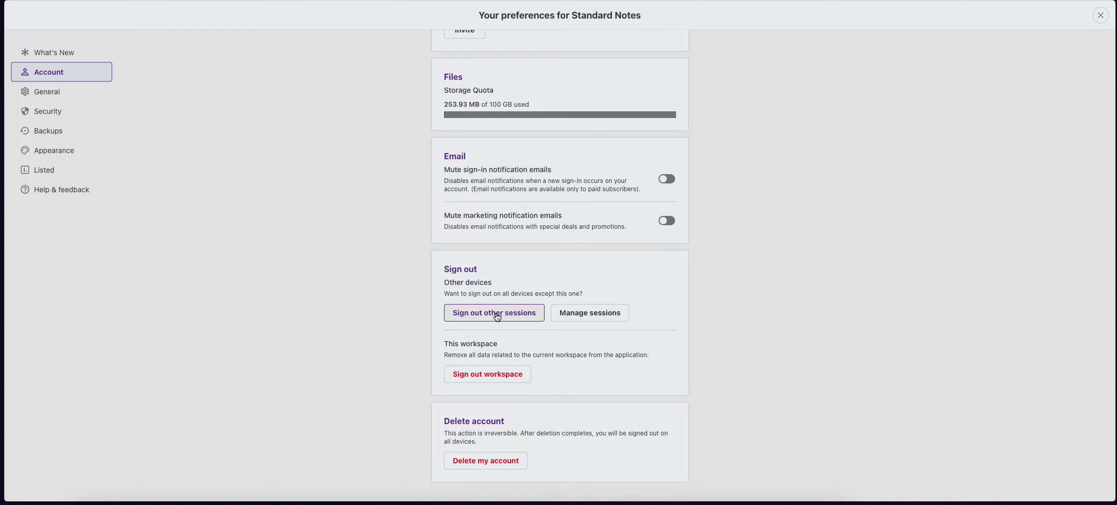
click(572, 314)
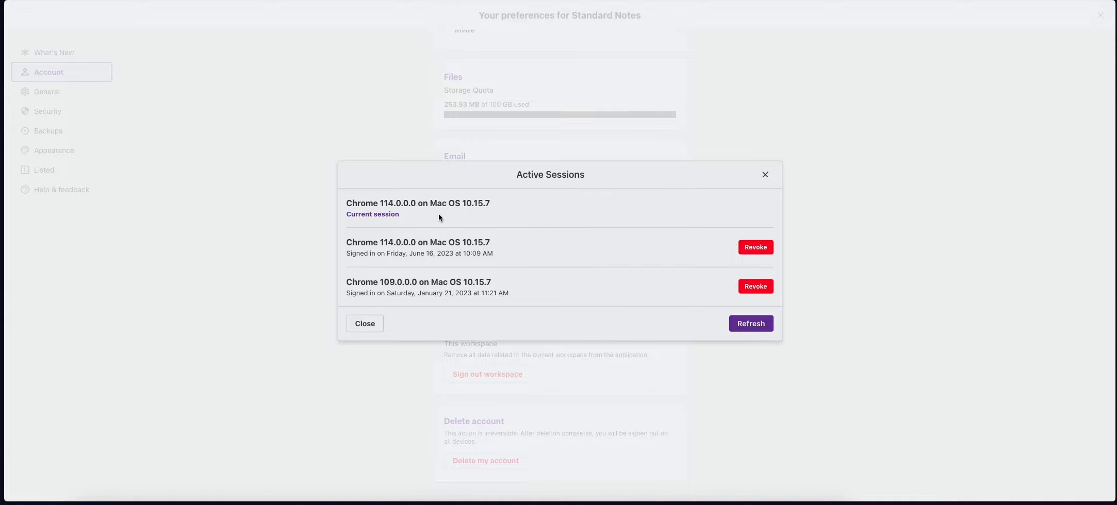
click(766, 176)
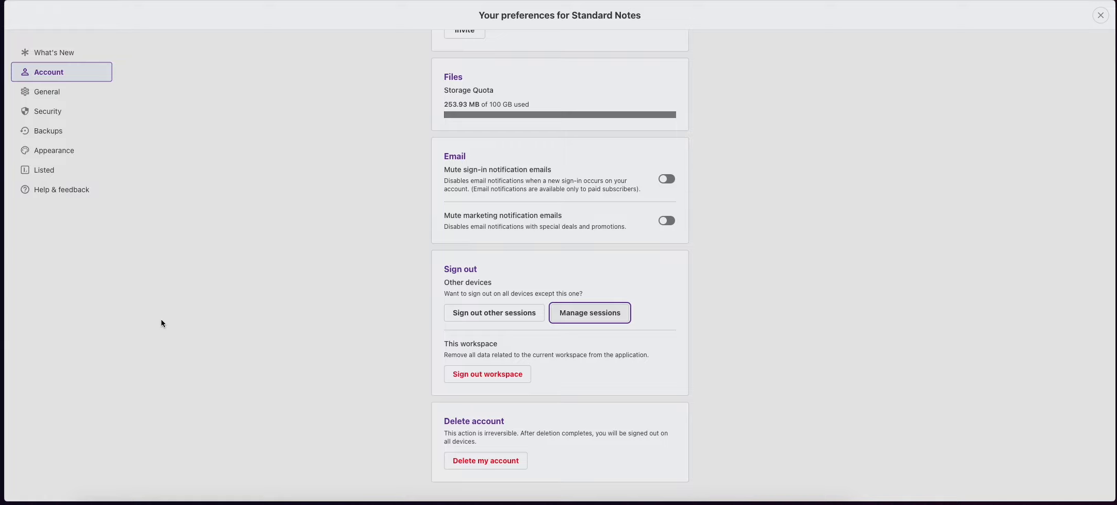
Review the general preferences, covering the startup note, defaults, tools, smart views, Moments and labs
click(50, 97)
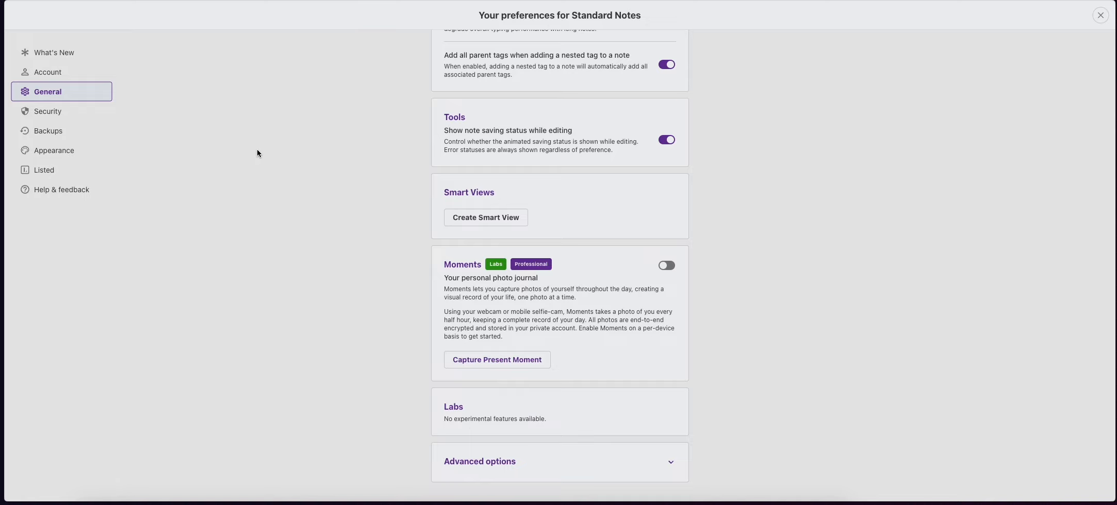
scroll(258, 153, up, 3)
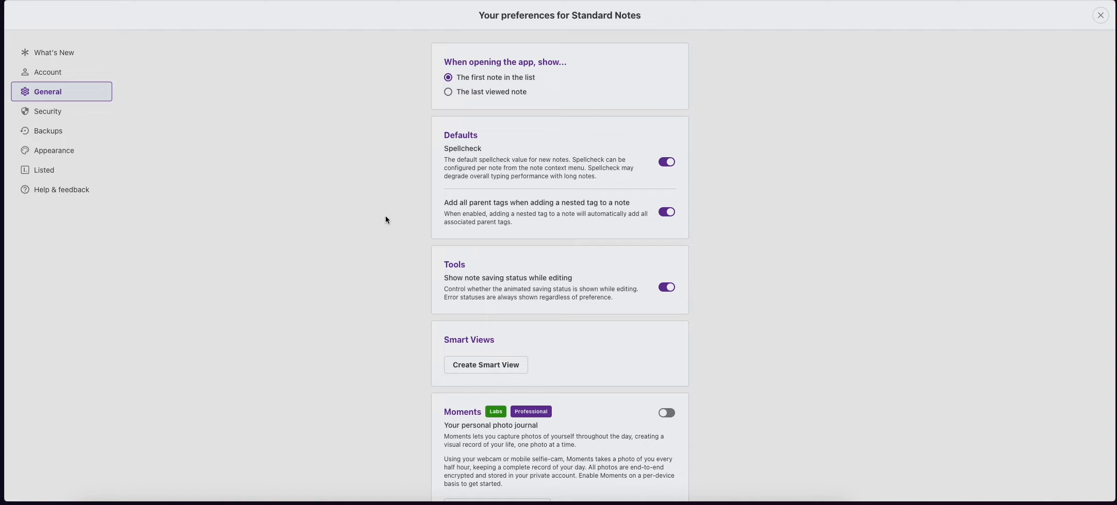
scroll(378, 220, down, 3)
scroll(378, 222, down, 3)
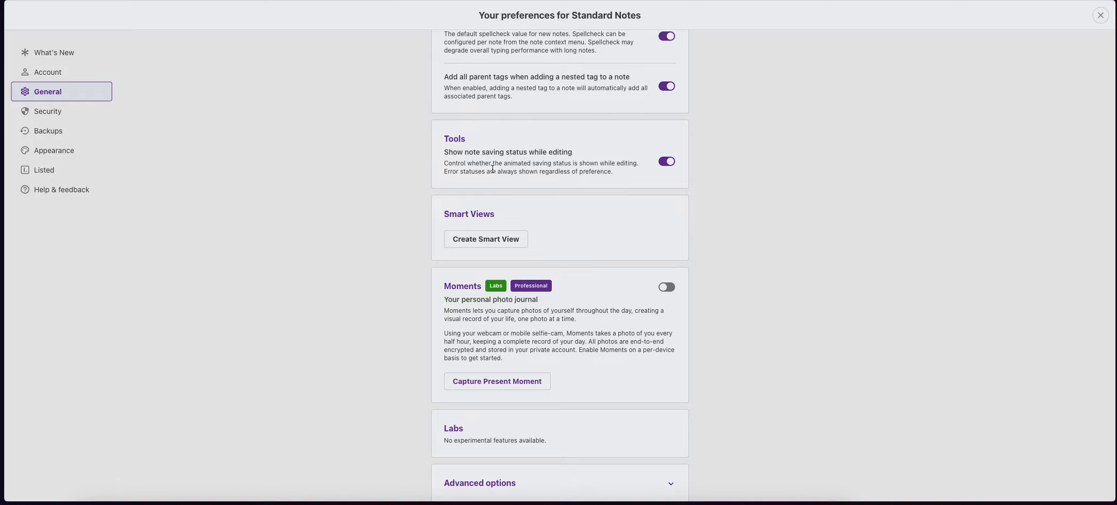
scroll(381, 210, down, 1)
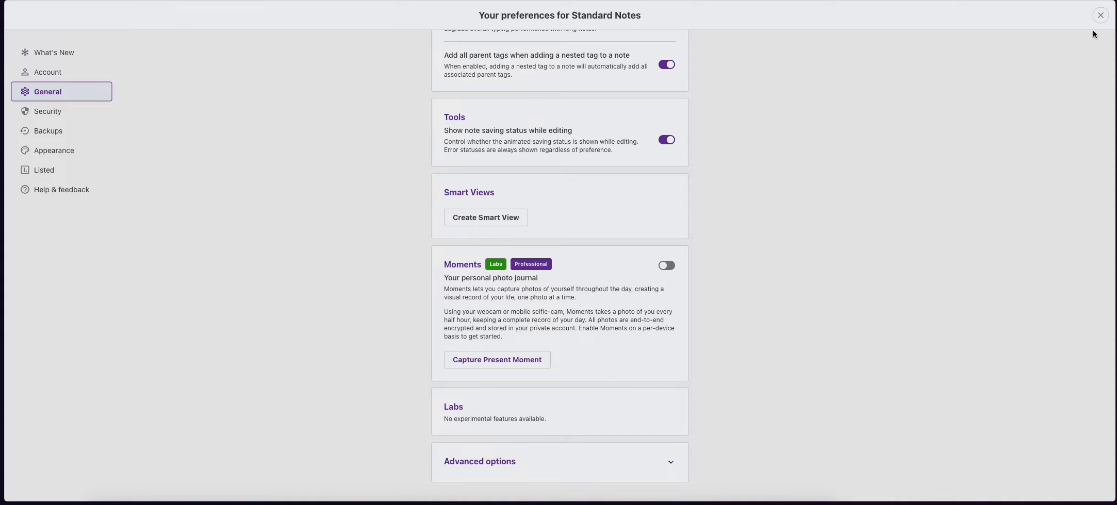
Close the preferences and look at the Starred and Untagged views
click(1100, 15)
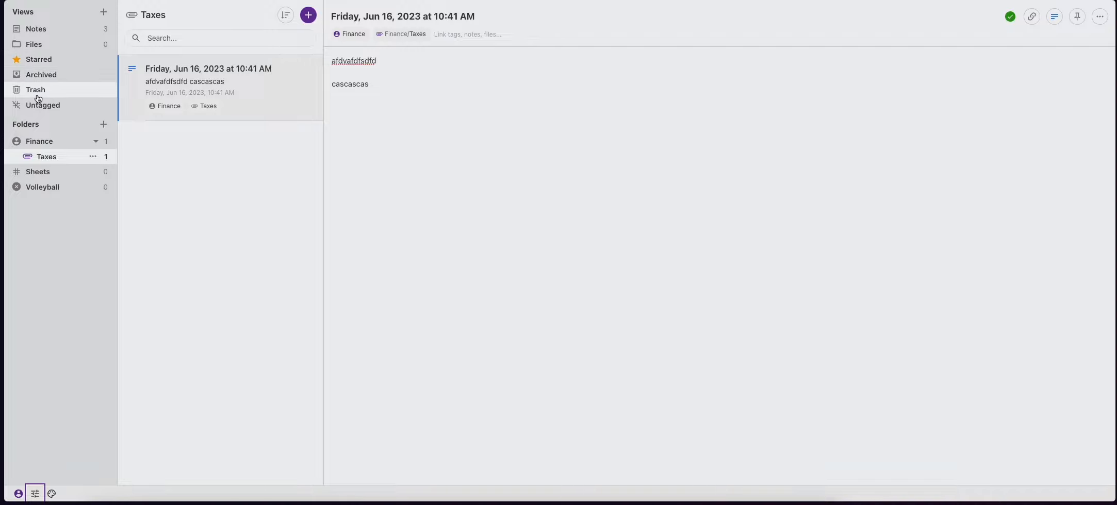
click(43, 63)
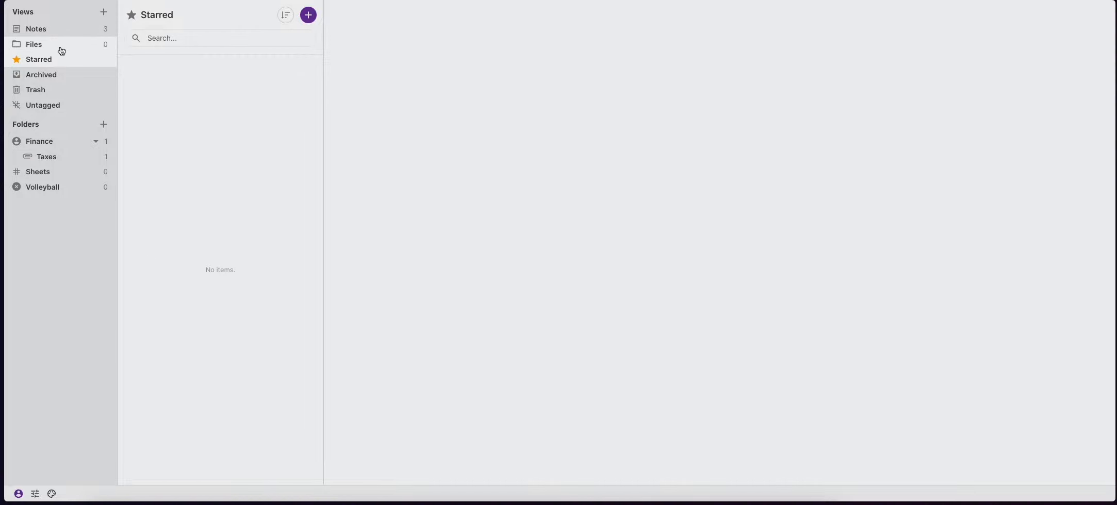
click(54, 106)
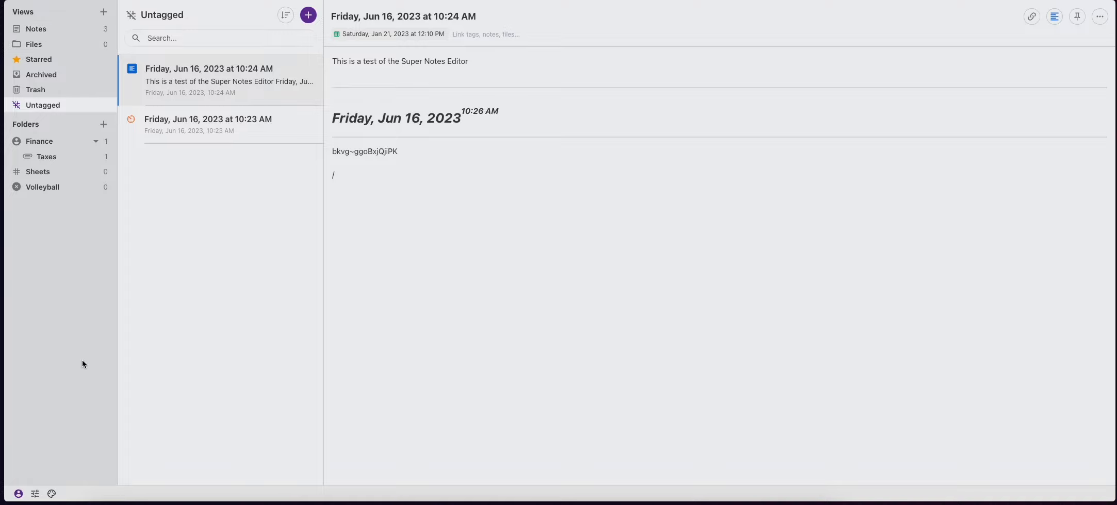
Start creating a smart view in the general preferences and title it Tax
click(35, 494)
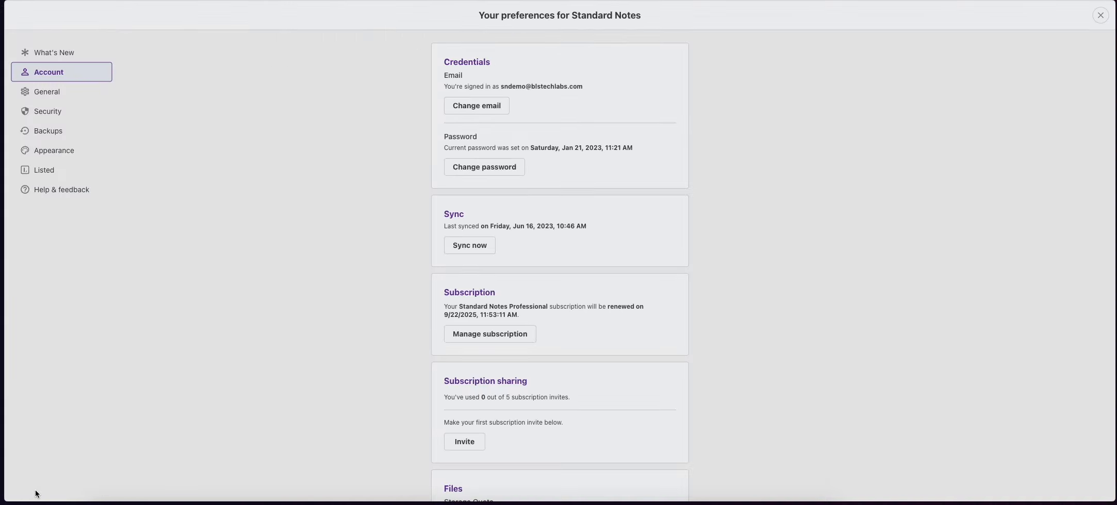
click(80, 96)
click(487, 366)
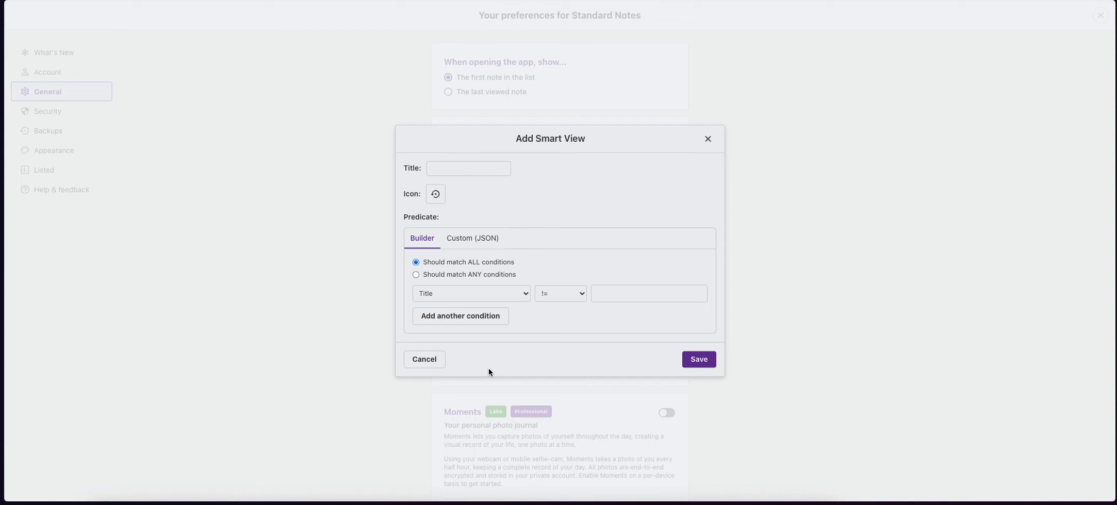
click(437, 169)
text(Tax)
Set the smart view's condition to Title = Taxes and take a look at the custom JSON predicate editor
click(453, 293)
click(453, 294)
click(571, 300)
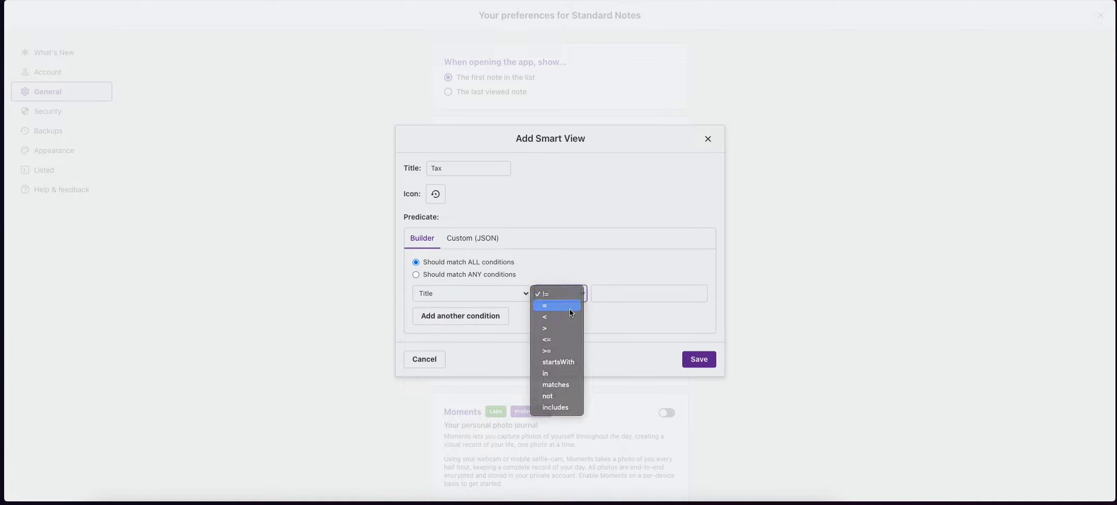
click(569, 310)
click(614, 297)
text(Taxes)
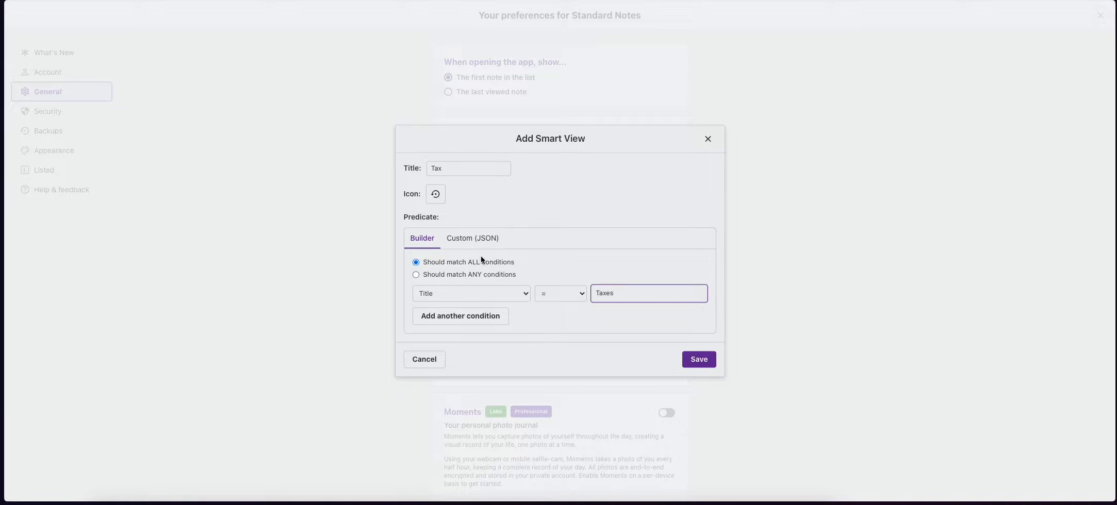
click(470, 239)
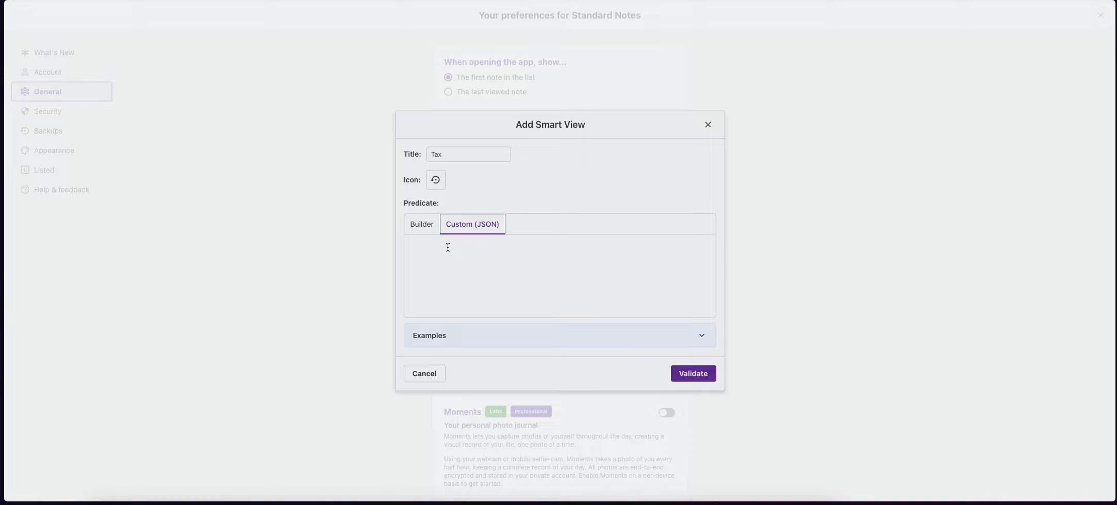
click(422, 228)
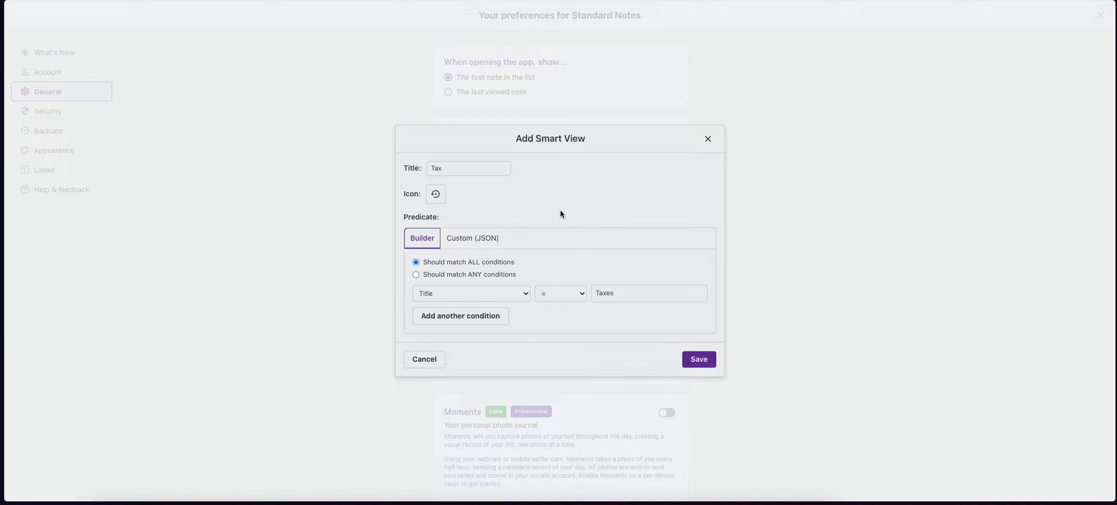
Save the Tax smart view, leave the preferences and open the new view
click(696, 360)
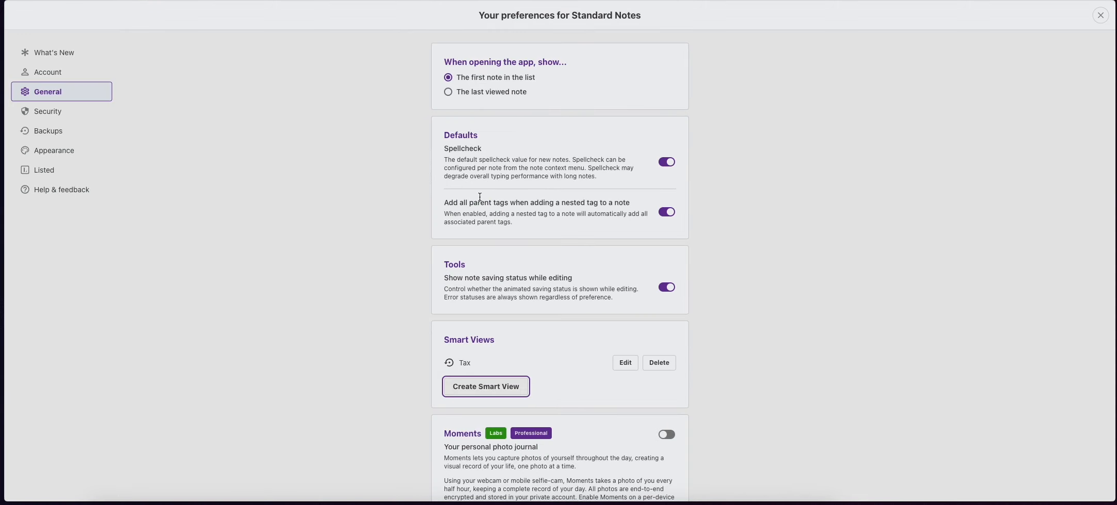
click(1100, 14)
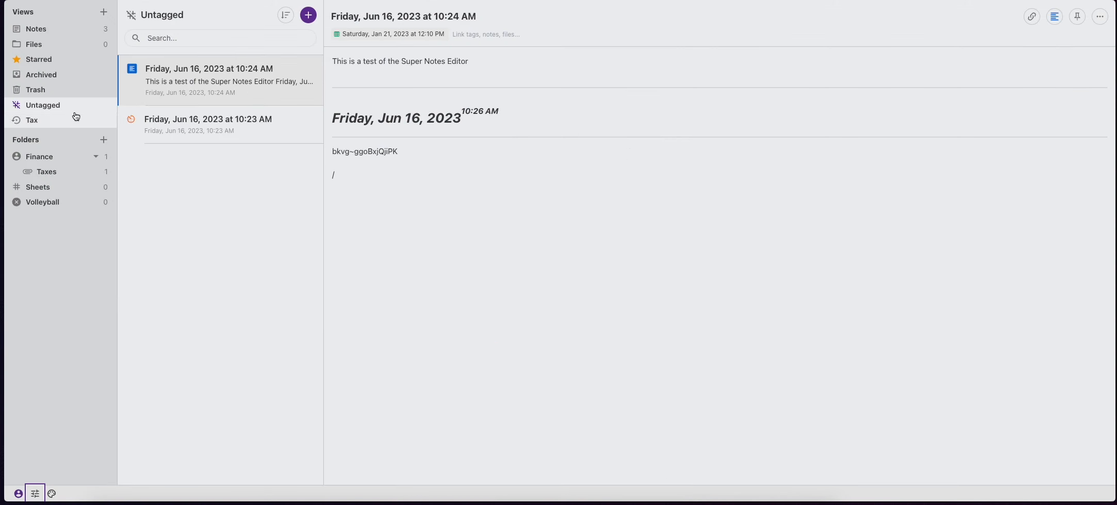
click(39, 122)
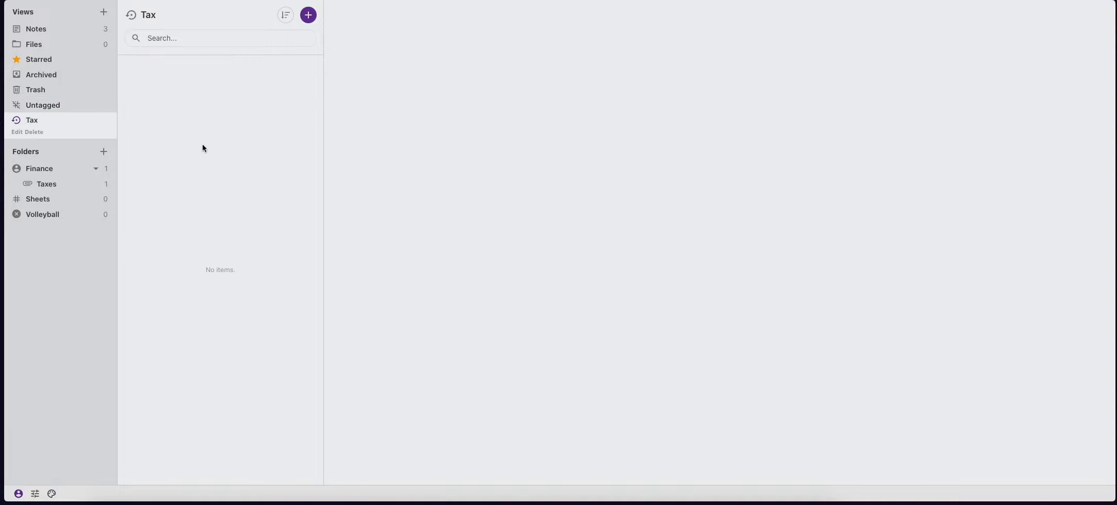
Create a note titled Tax with the text "Tax files attached" and check the Tax smart view
click(43, 32)
click(308, 15)
drag(332, 16, 346, 14)
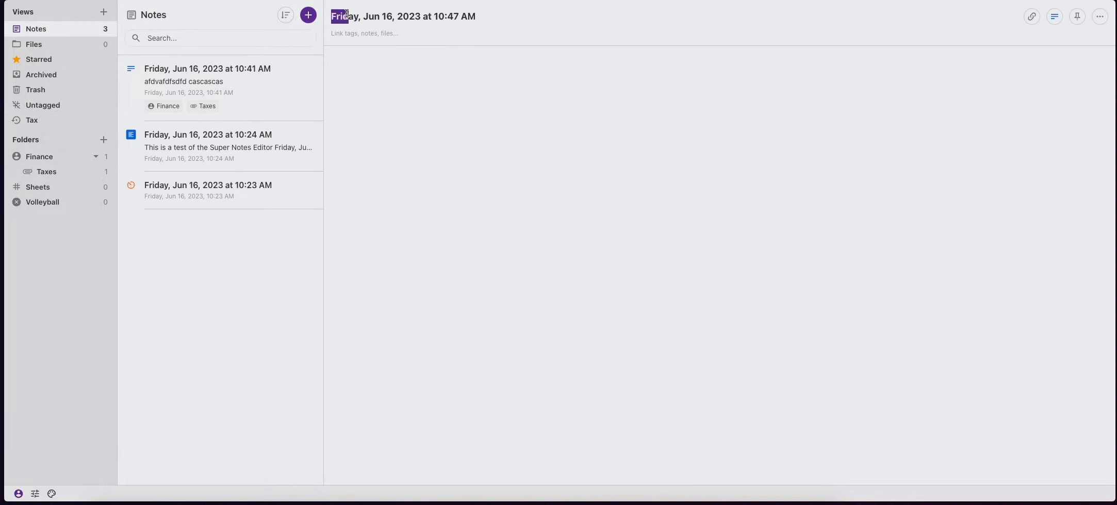
triple_click(346, 14)
text(Tax)
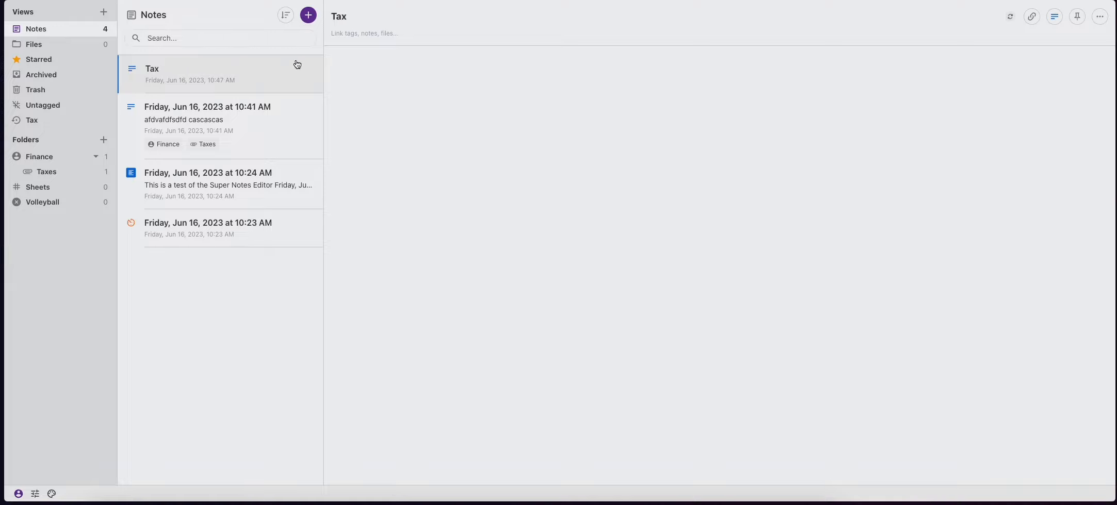
click(394, 91)
text(Tax )
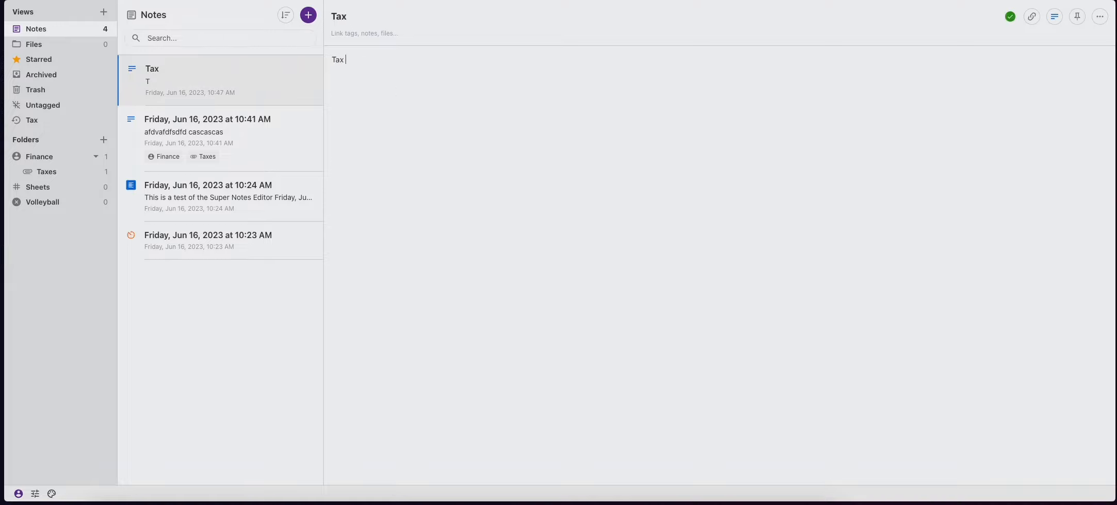
text(files attached)
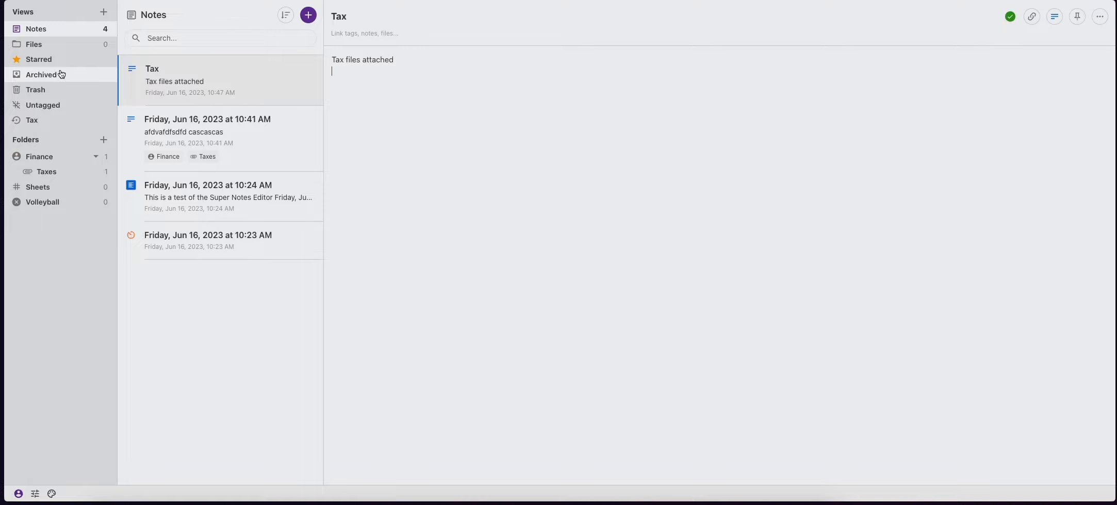
click(49, 121)
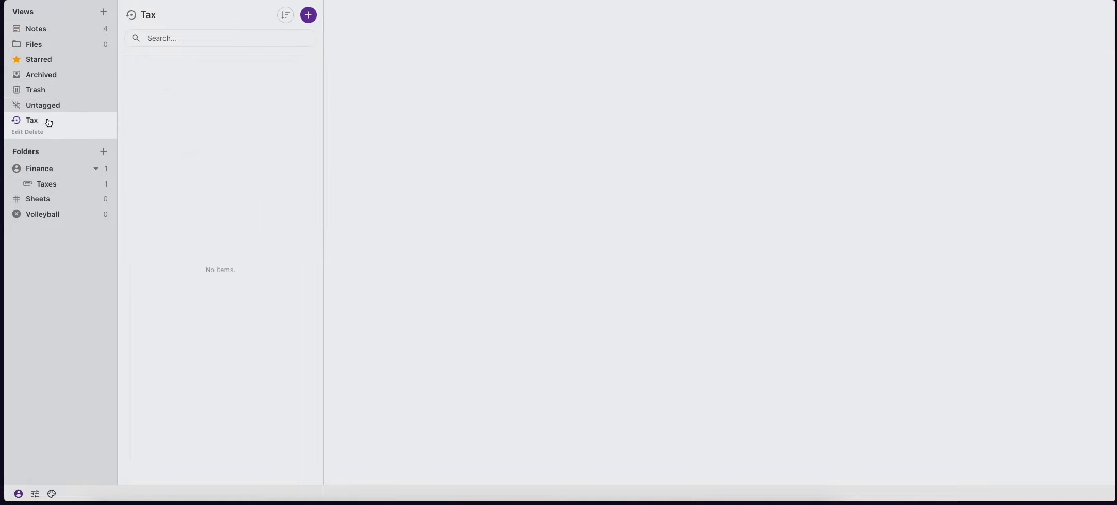
Rename the Tax note as Taxes and check the Tax smart view again
click(50, 36)
double_click(351, 17)
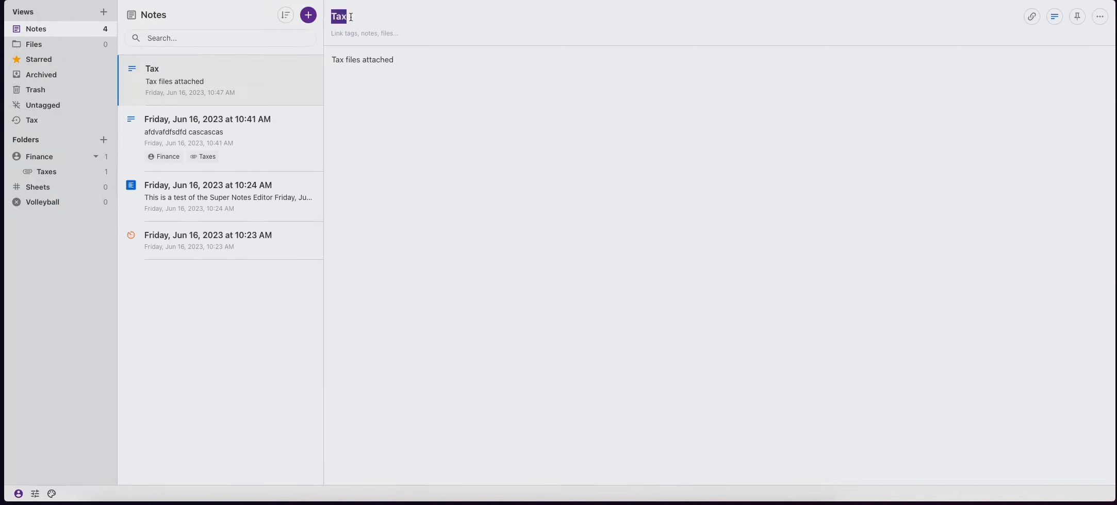
click(351, 17)
text(ses)
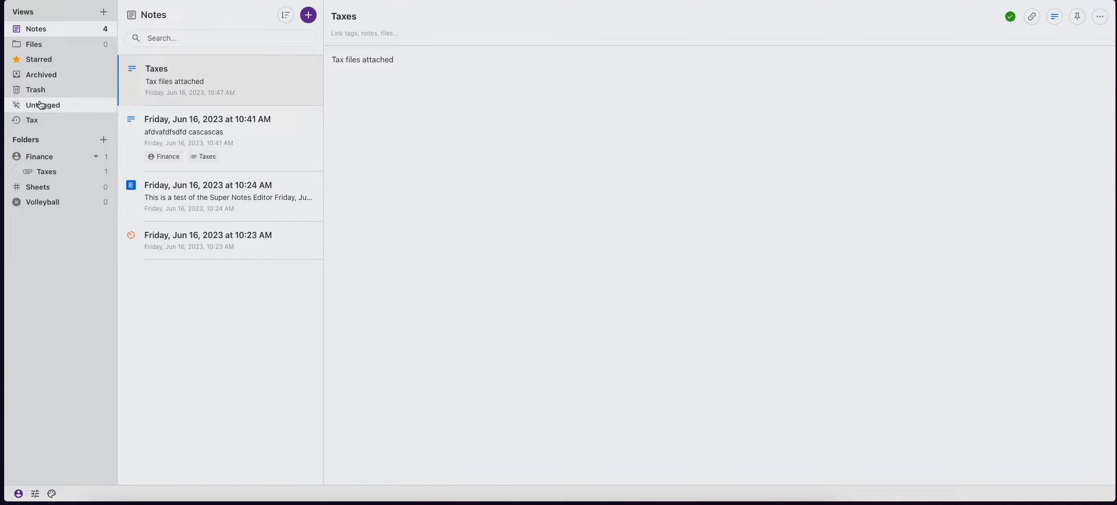
click(35, 122)
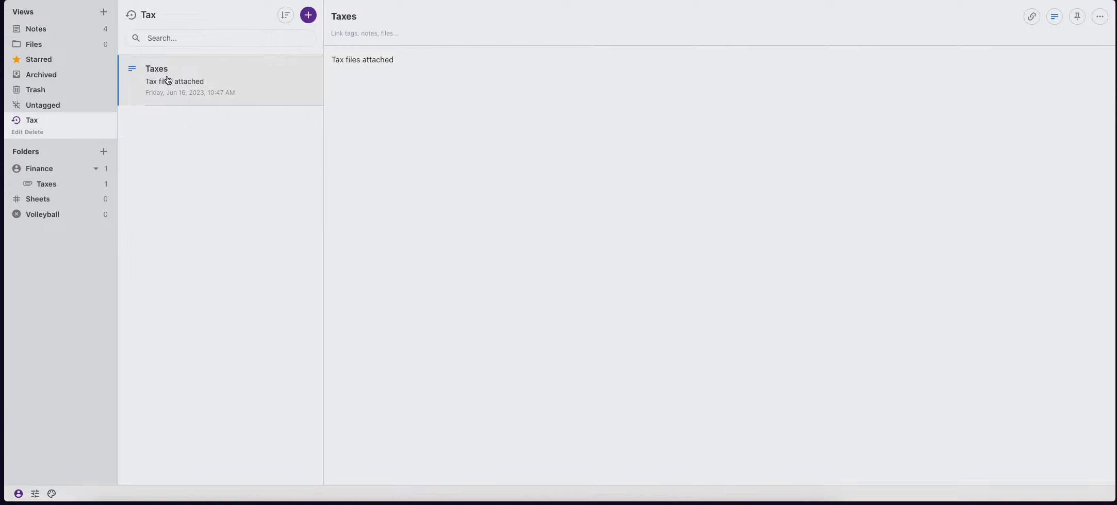
Inspect the Tax smart view's JSON predicate in the general preferences and leave it without saving
click(35, 493)
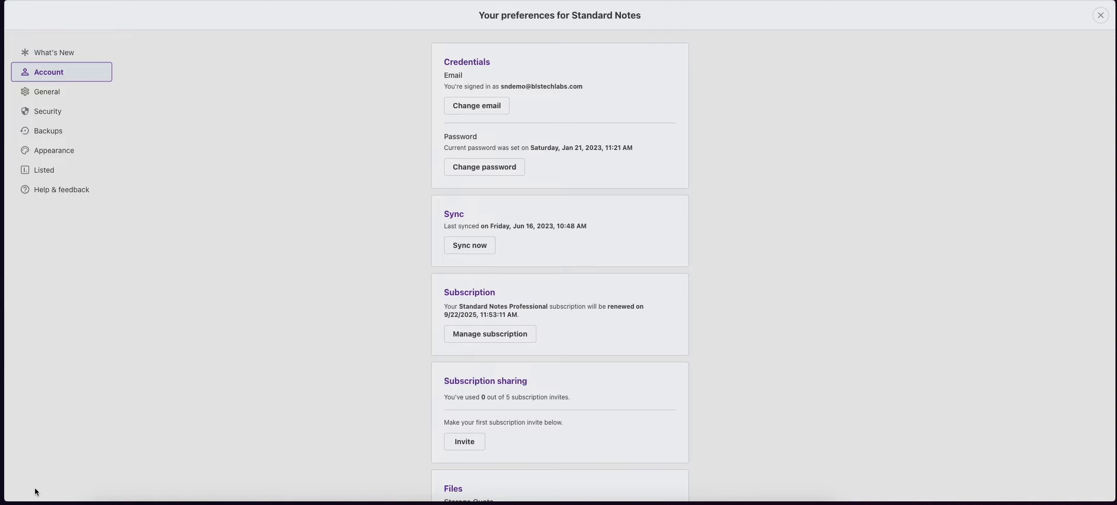
click(58, 94)
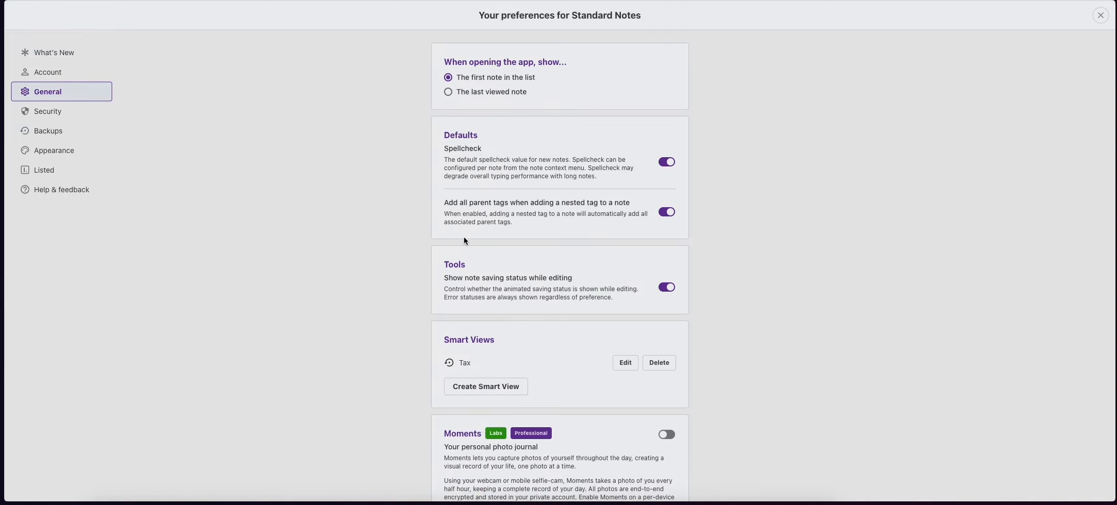
click(625, 363)
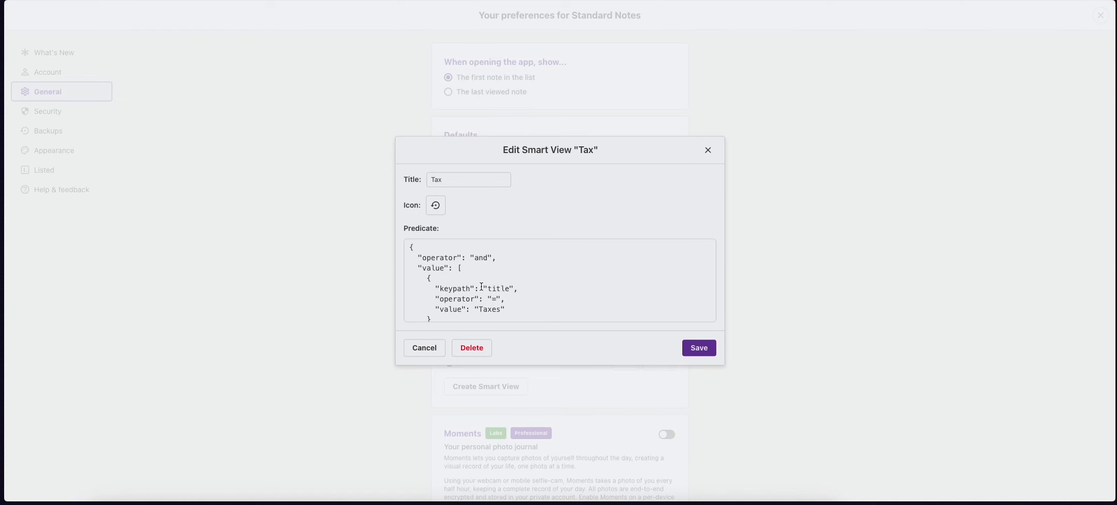
scroll(482, 286, down, 2)
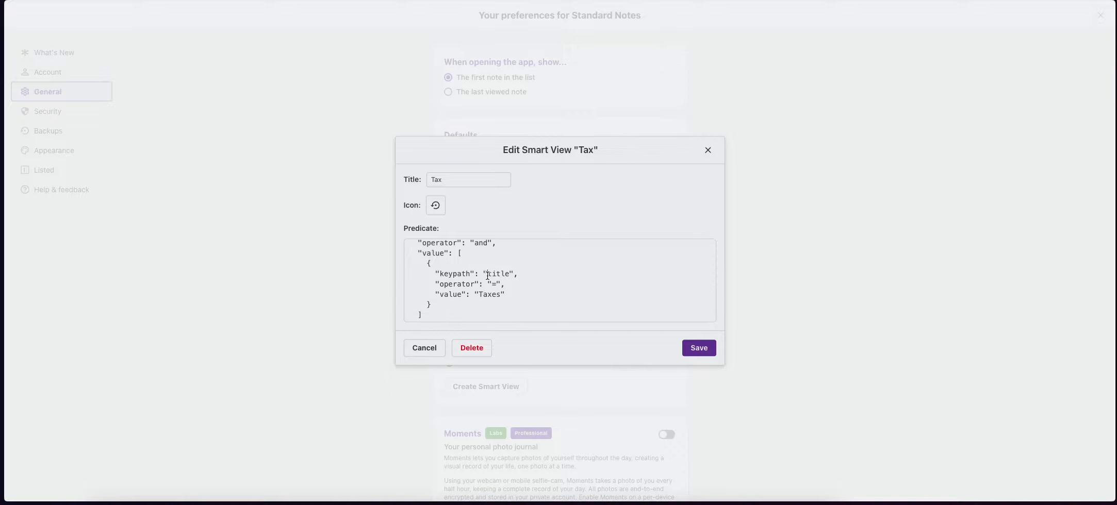
drag(488, 276, 510, 275)
click(436, 350)
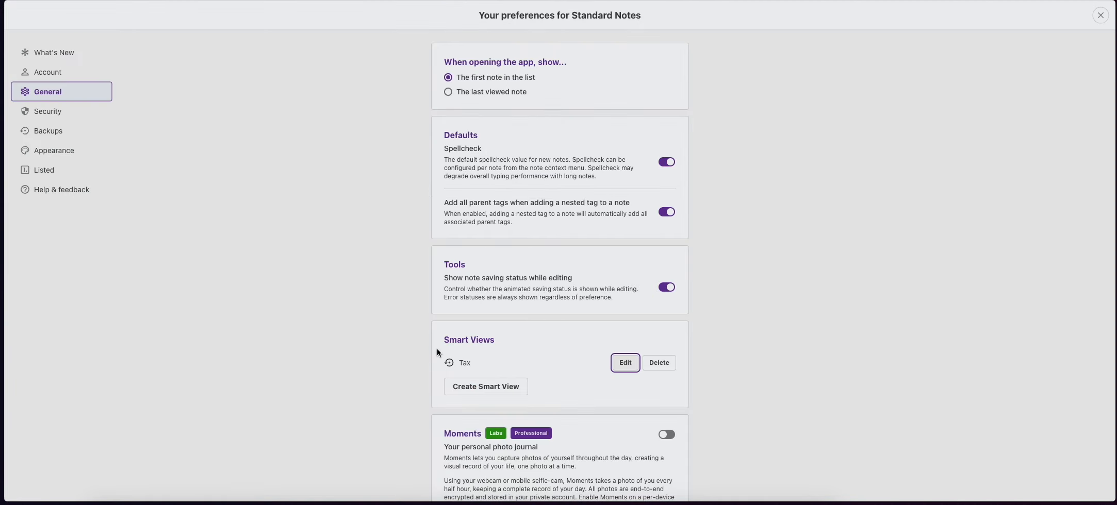
Examine the Moments and Labs sections and the advanced options, including the installed plugins and the external plugin URL field
scroll(399, 300, down, 4)
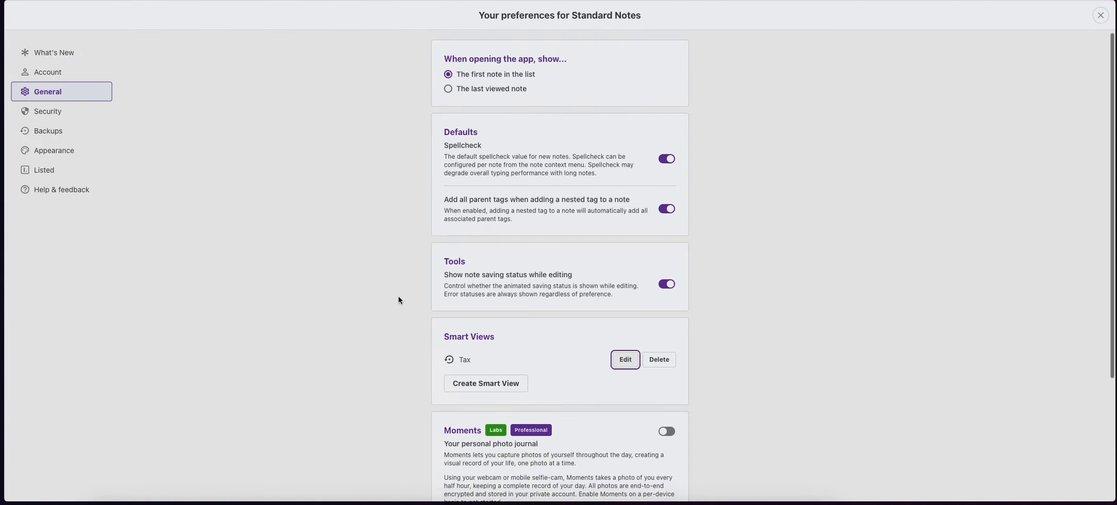
scroll(399, 300, down, 2)
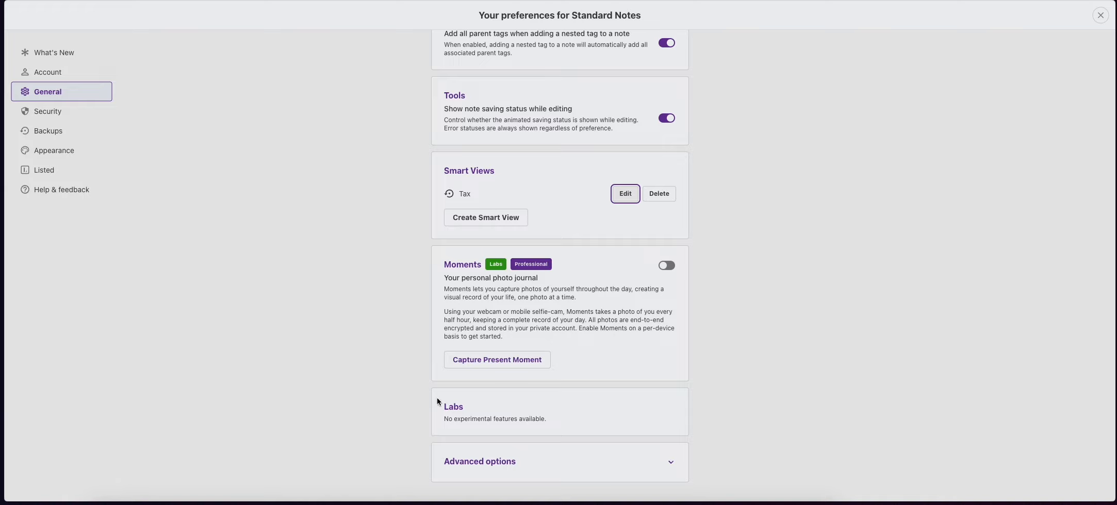
click(672, 463)
scroll(748, 415, down, 5)
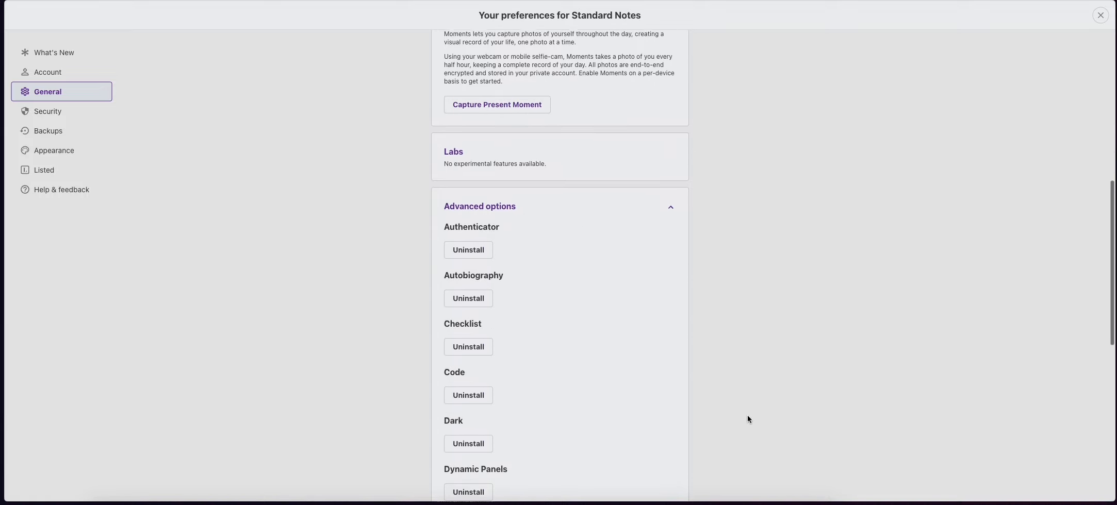
scroll(748, 419, down, 1)
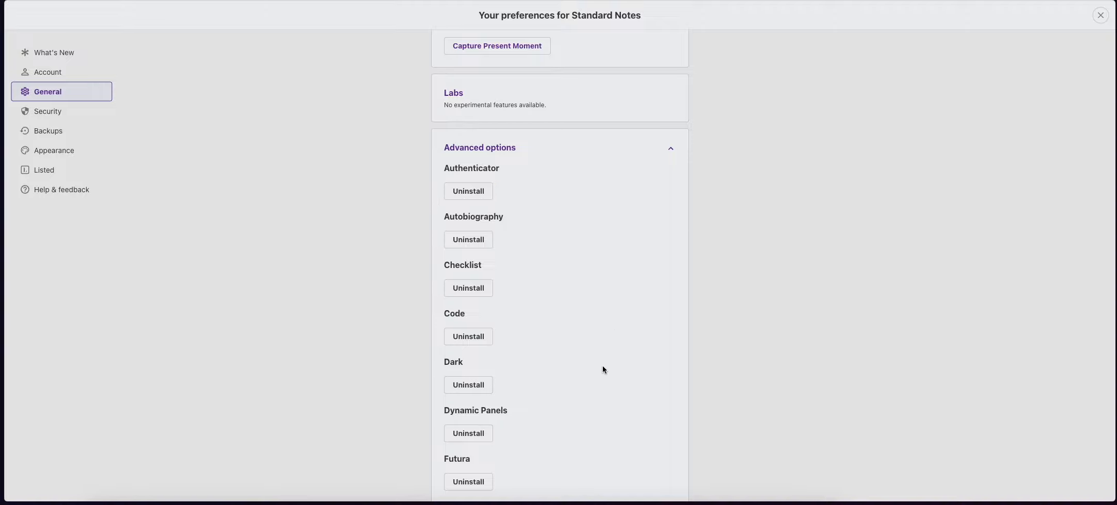
scroll(733, 357, down, 7)
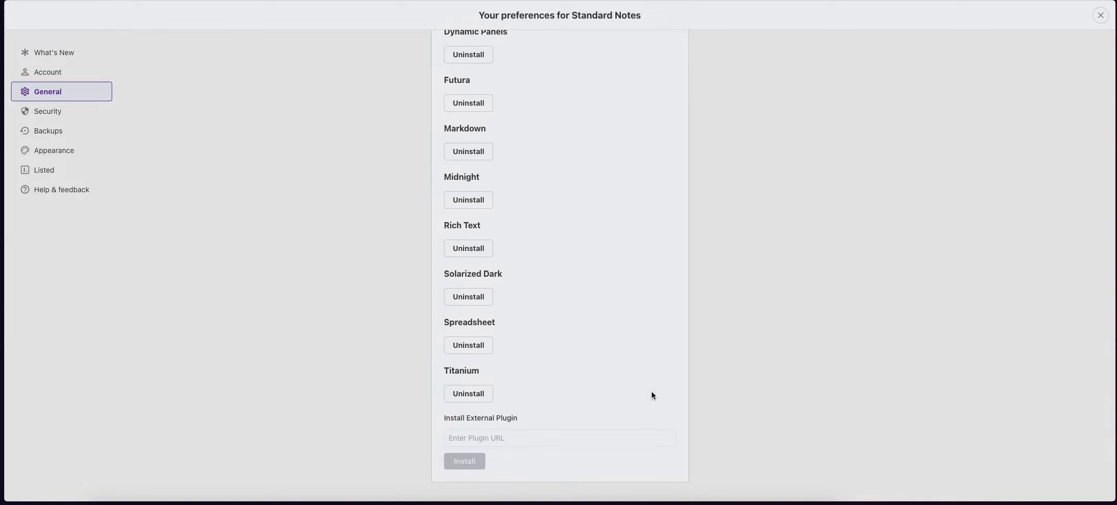
click(491, 439)
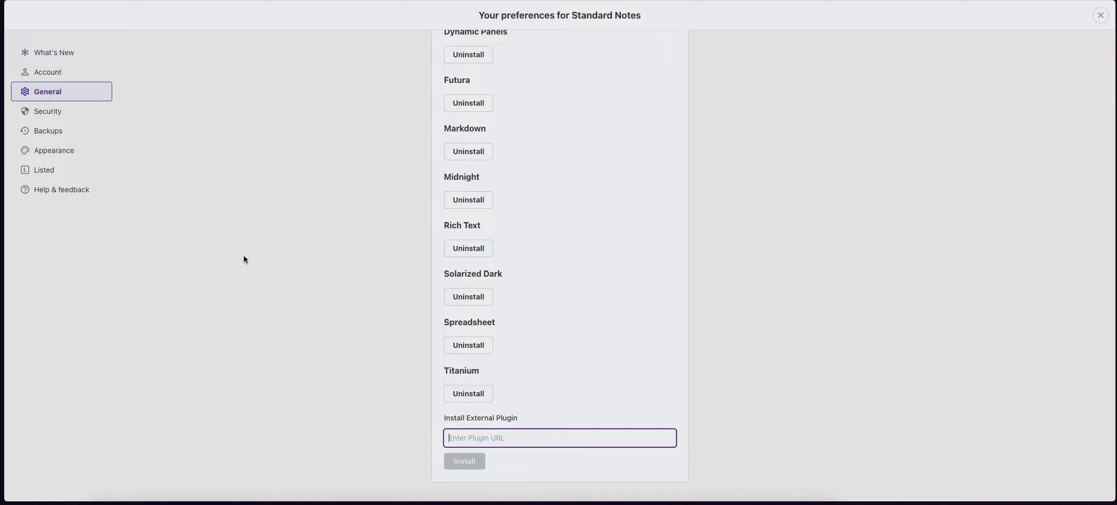
Examine the security preferences, including encryption, protections, two-factor authentication, hardware keys, passcode lock and privacy
click(57, 114)
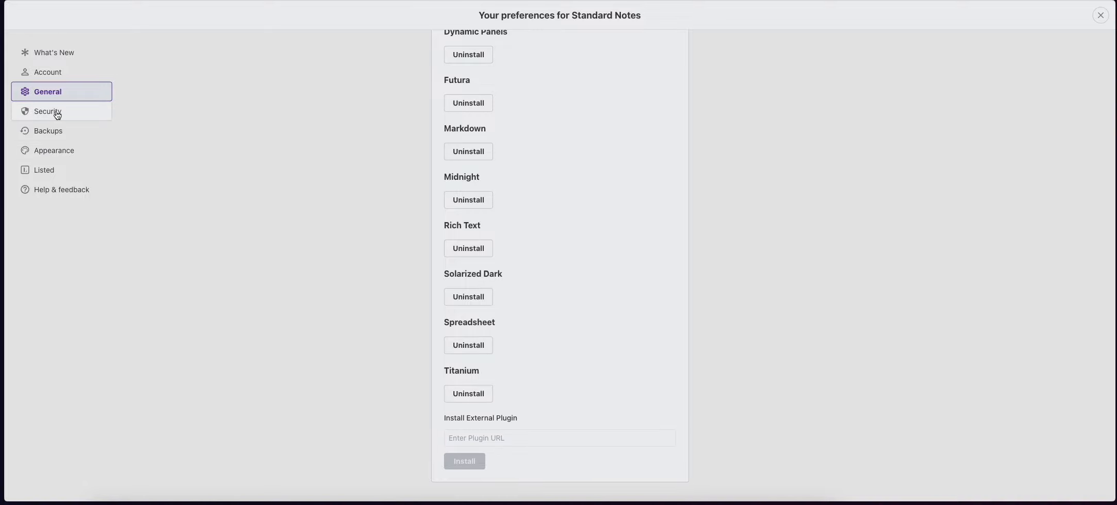
scroll(305, 137, up, 3)
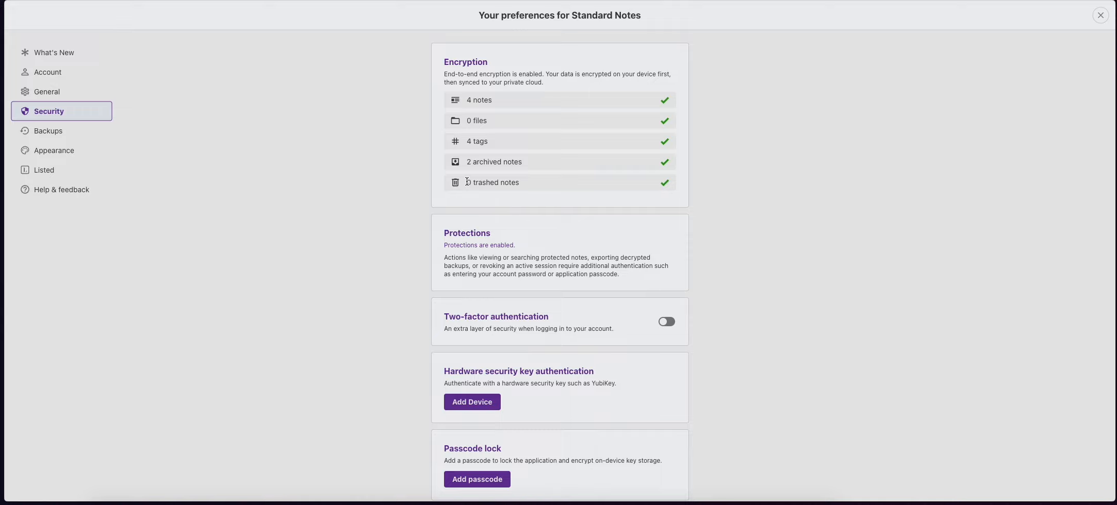
scroll(442, 184, down, 2)
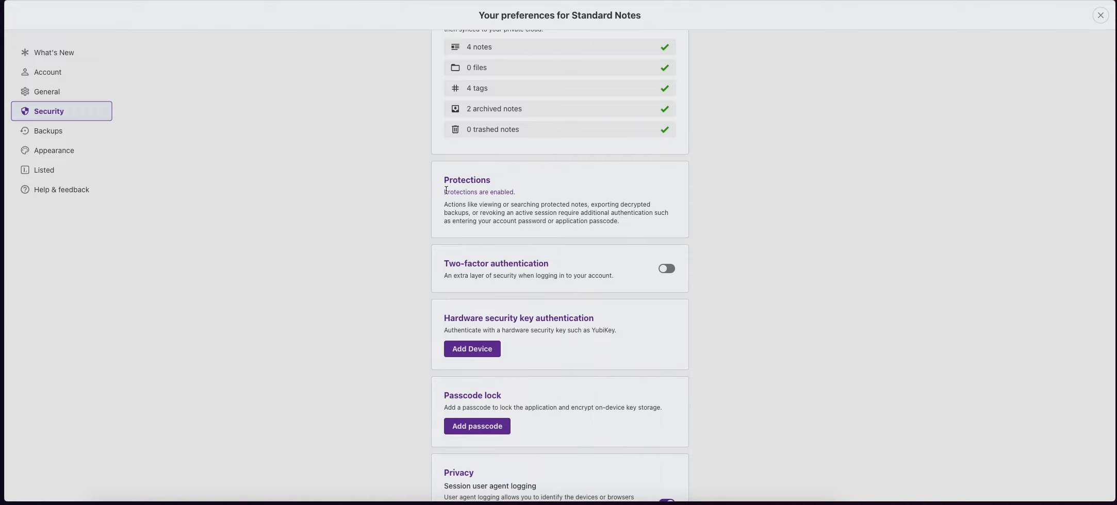
drag(446, 192, 517, 192)
scroll(354, 267, down, 2)
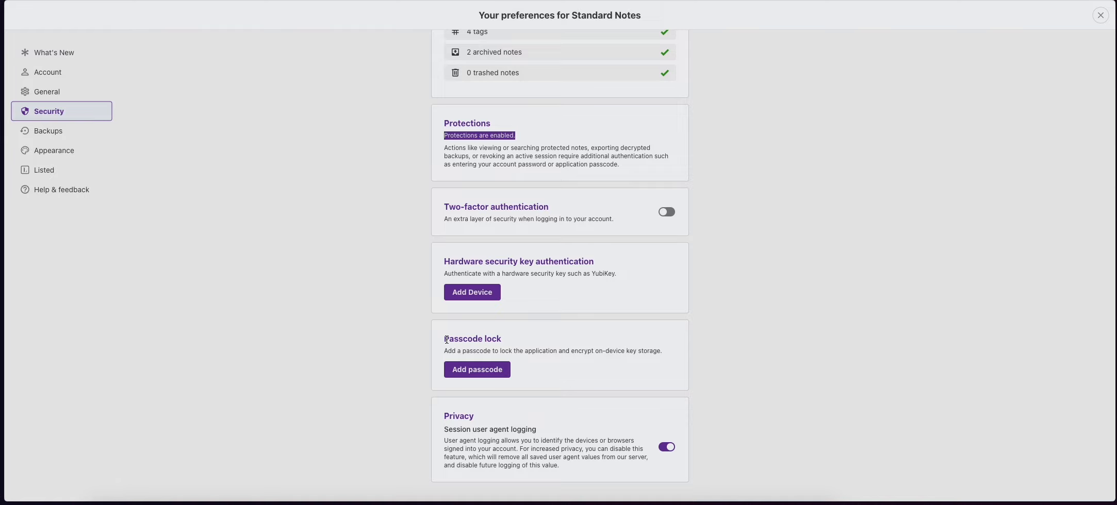
drag(446, 340, 493, 339)
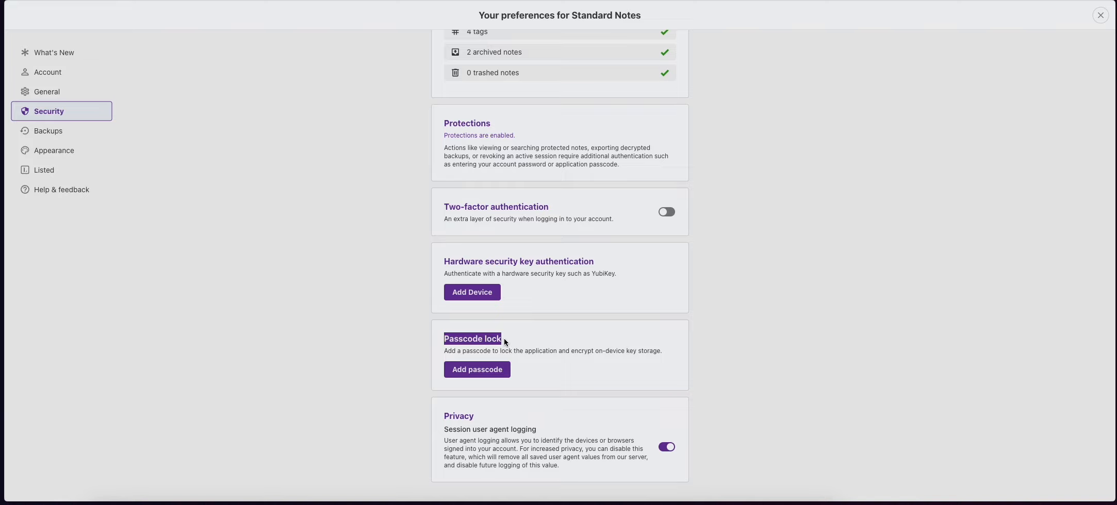
click(420, 340)
drag(419, 335, 499, 340)
drag(444, 416, 479, 416)
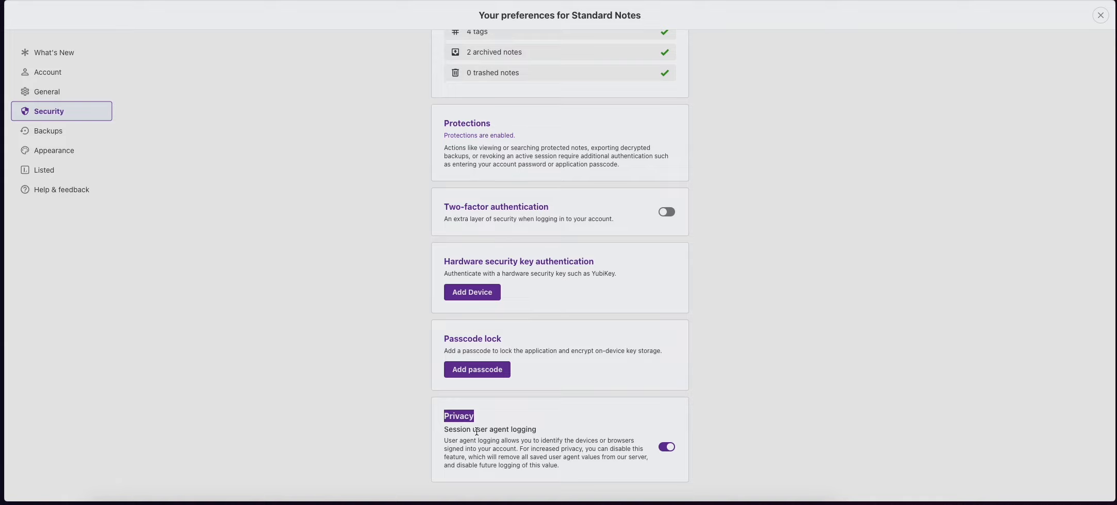
Review the general preferences and the account's sign-out and session management options, and return to the security preferences
click(76, 93)
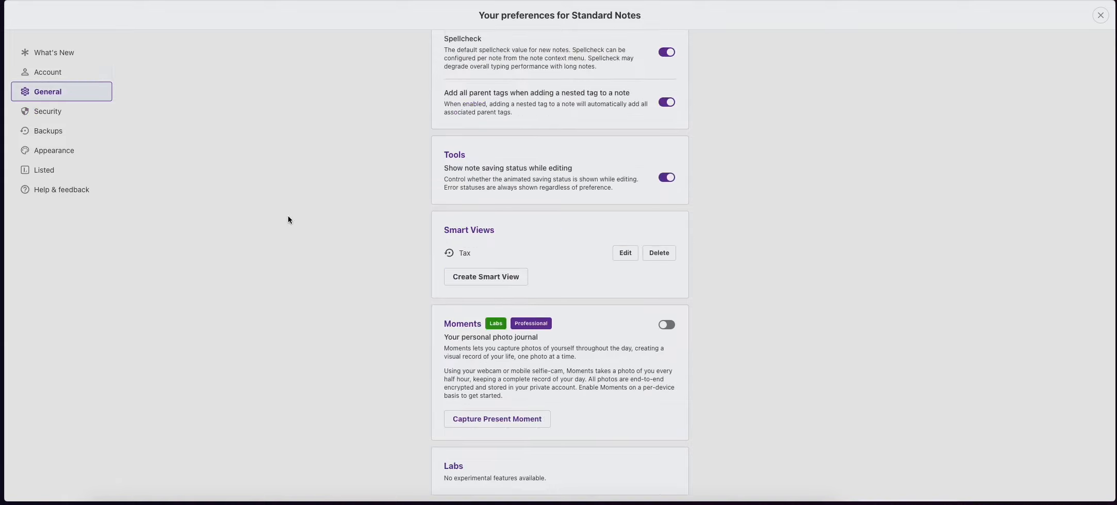
scroll(342, 299, down, 2)
scroll(342, 303, up, 5)
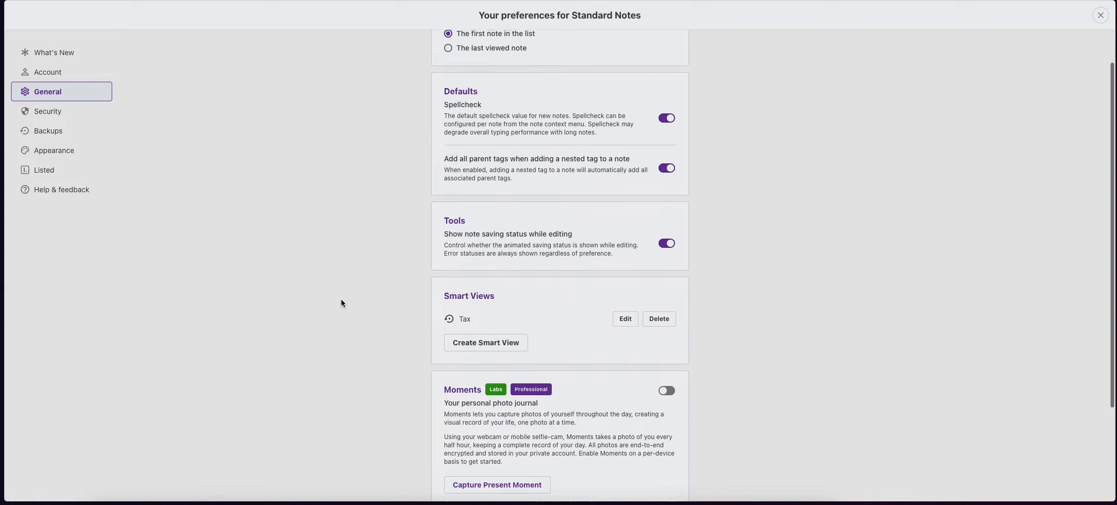
click(50, 72)
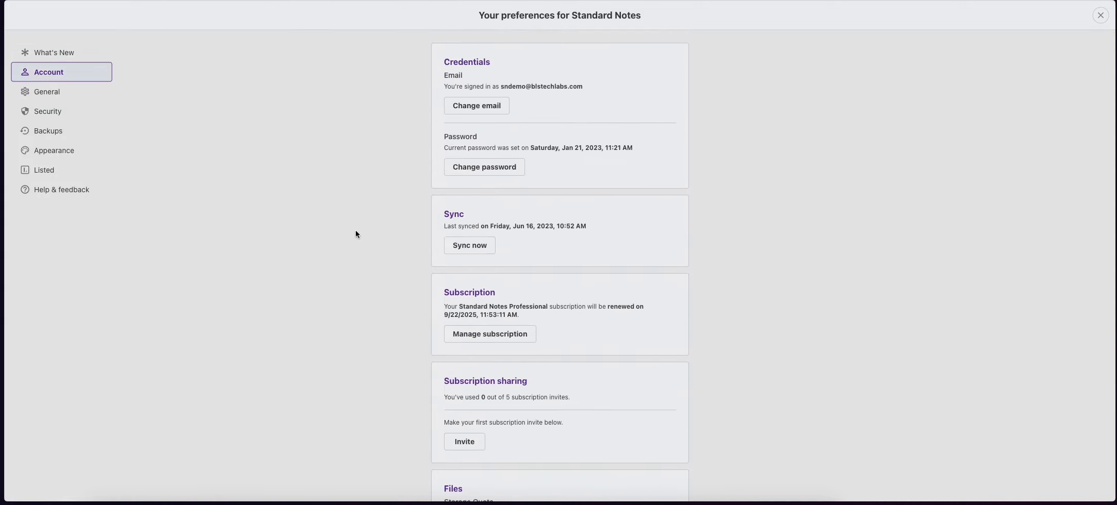
scroll(355, 235, down, 10)
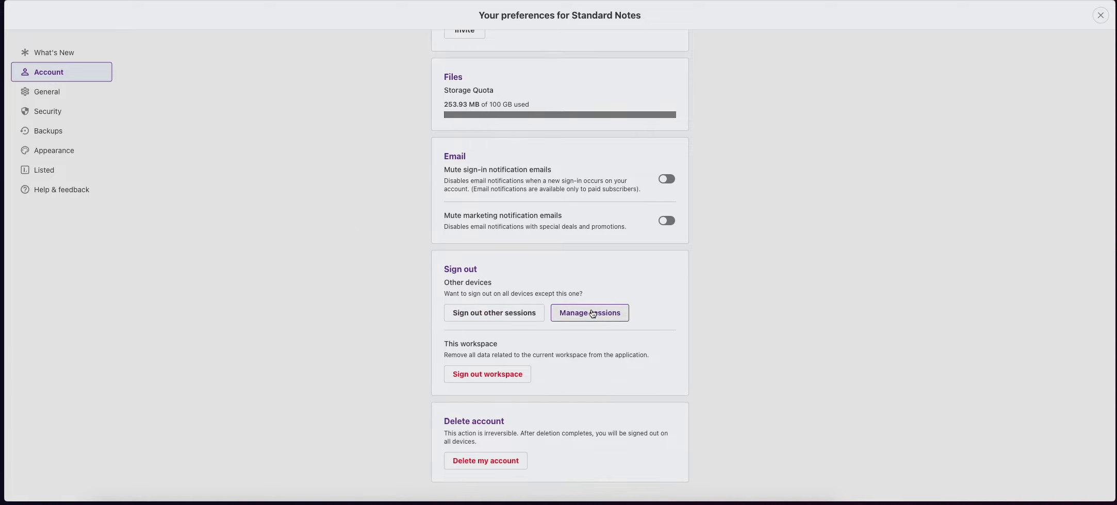
click(68, 111)
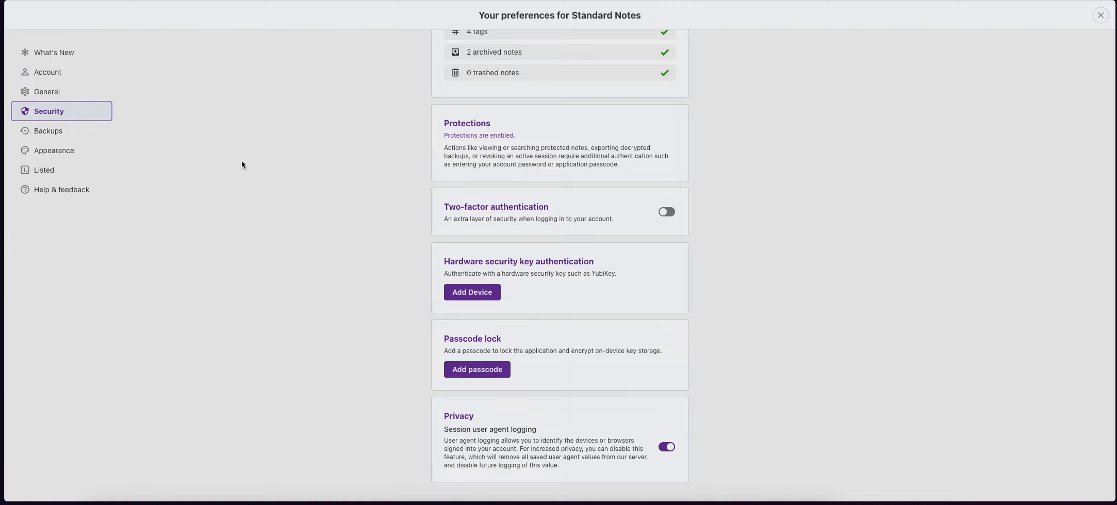
Examine the backup preferences from data backups through automatic text, plaintext and file backups to email backups
click(52, 130)
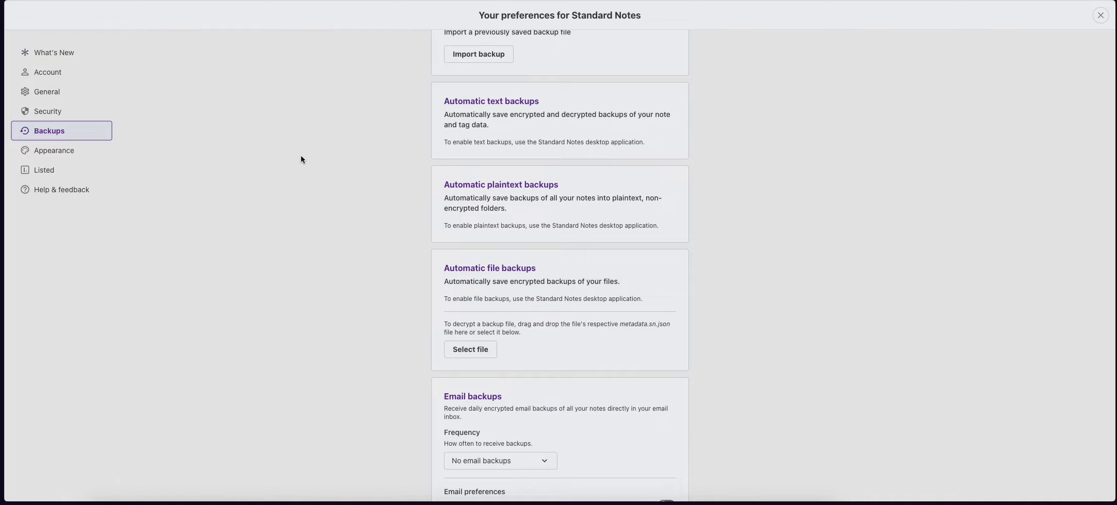
scroll(301, 158, up, 3)
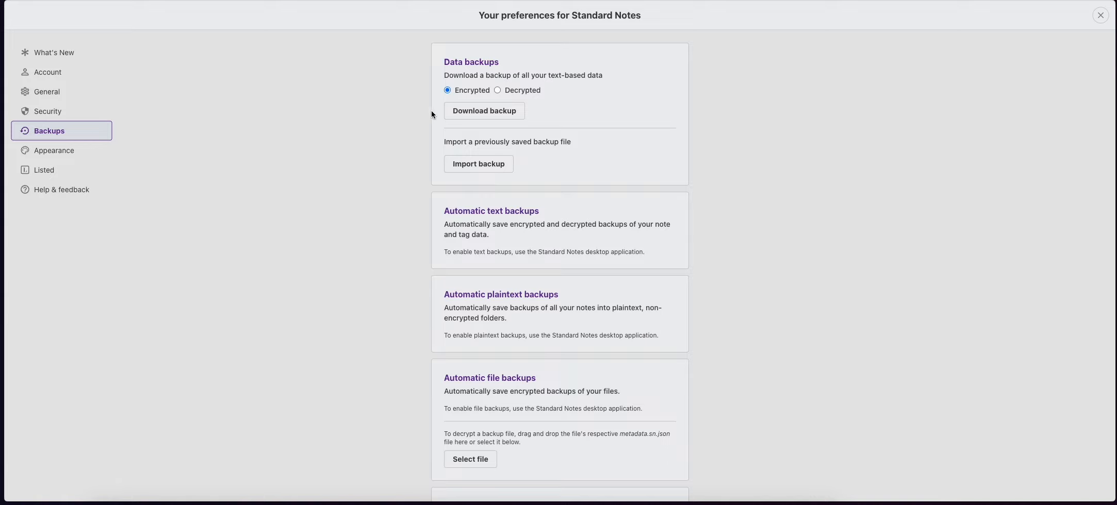
scroll(420, 127, down, 1)
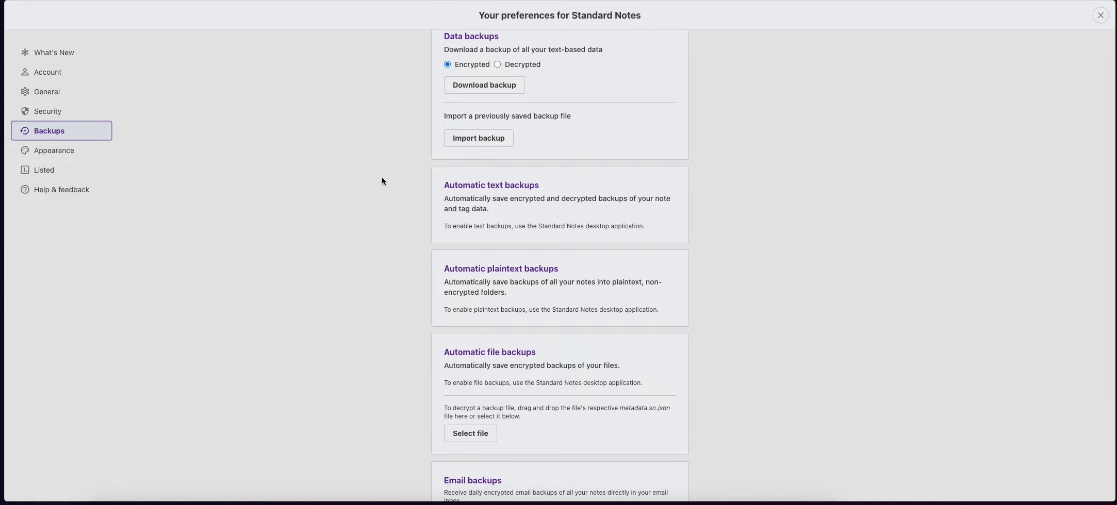
scroll(382, 178, down, 2)
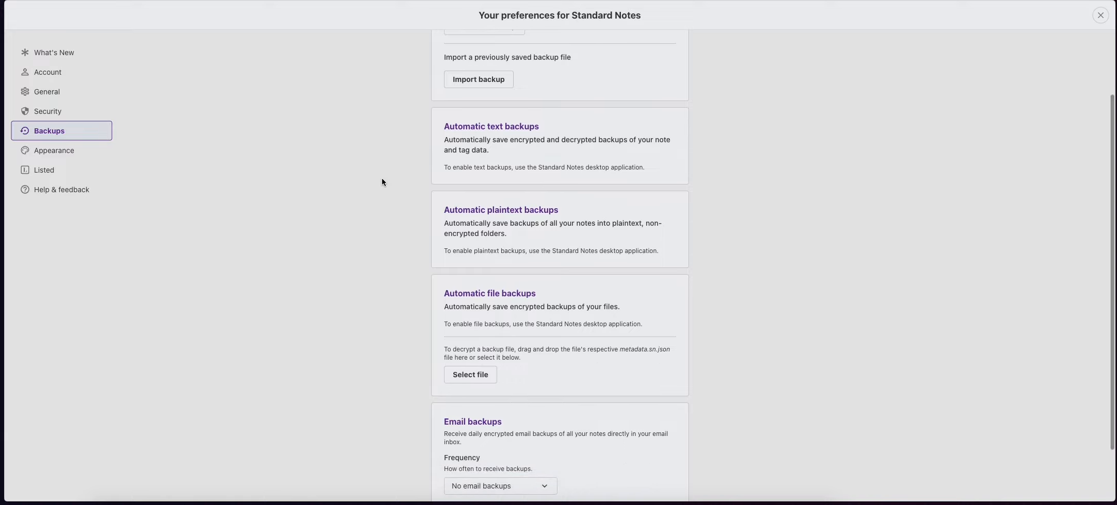
scroll(382, 182, down, 1)
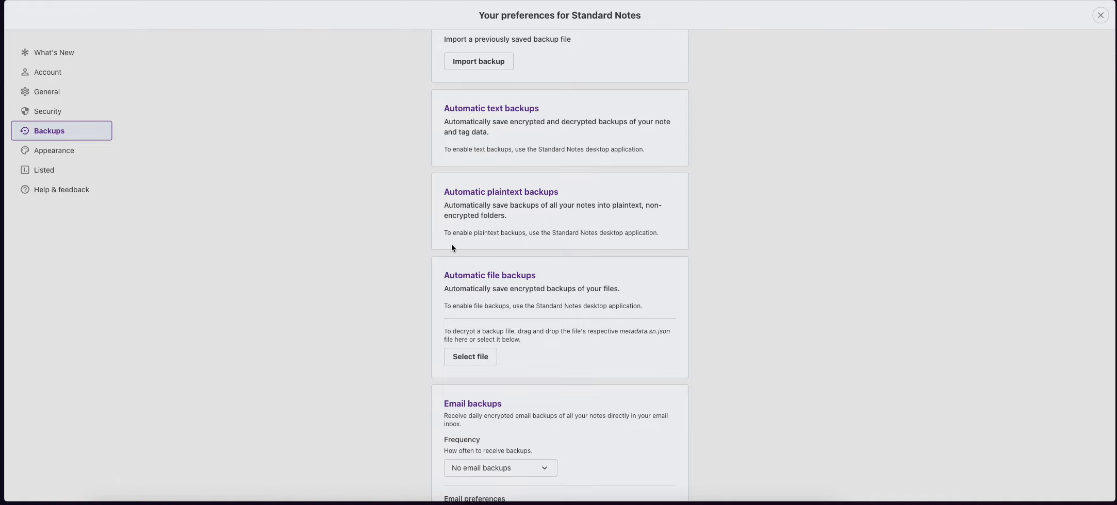
scroll(414, 283, down, 2)
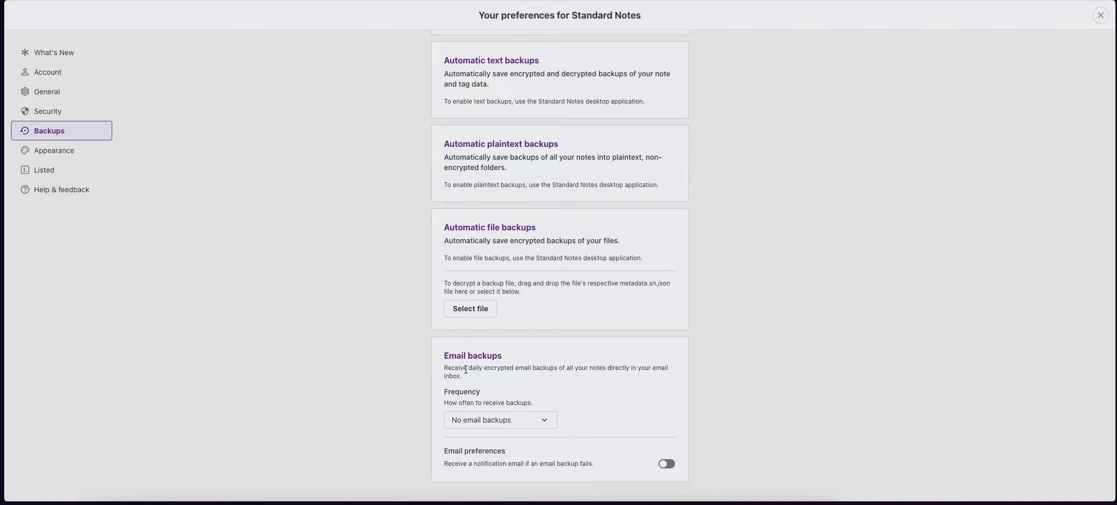
Check the email backup frequency choices without selecting a new one and review the automatic text and file backup sections
click(541, 421)
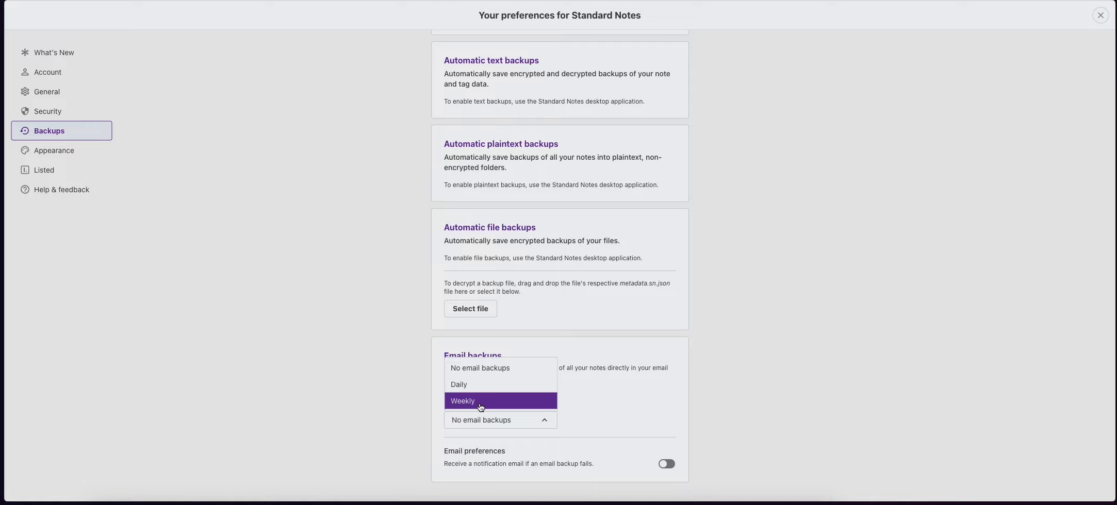
click(421, 378)
scroll(402, 296, up, 2)
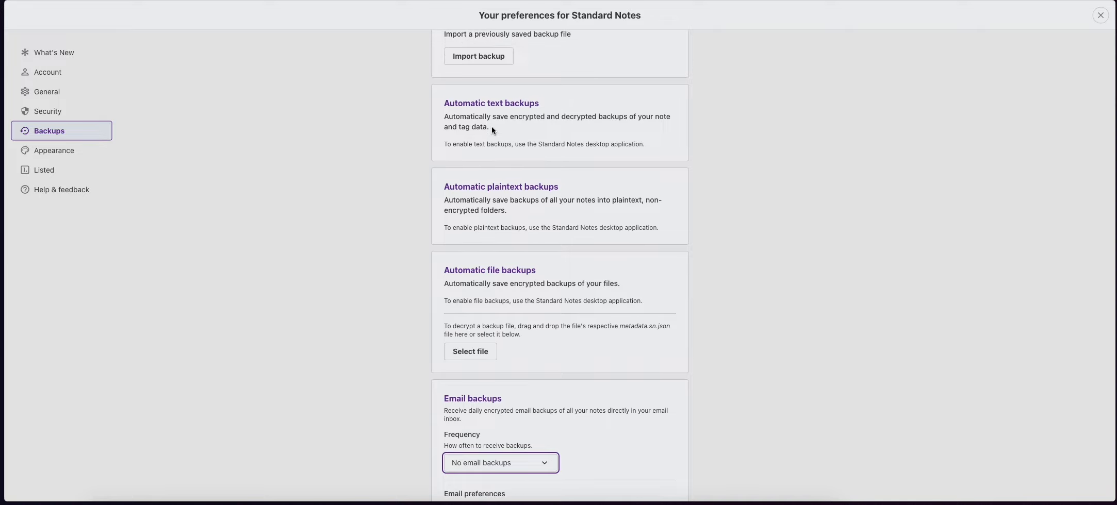
drag(446, 103, 531, 104)
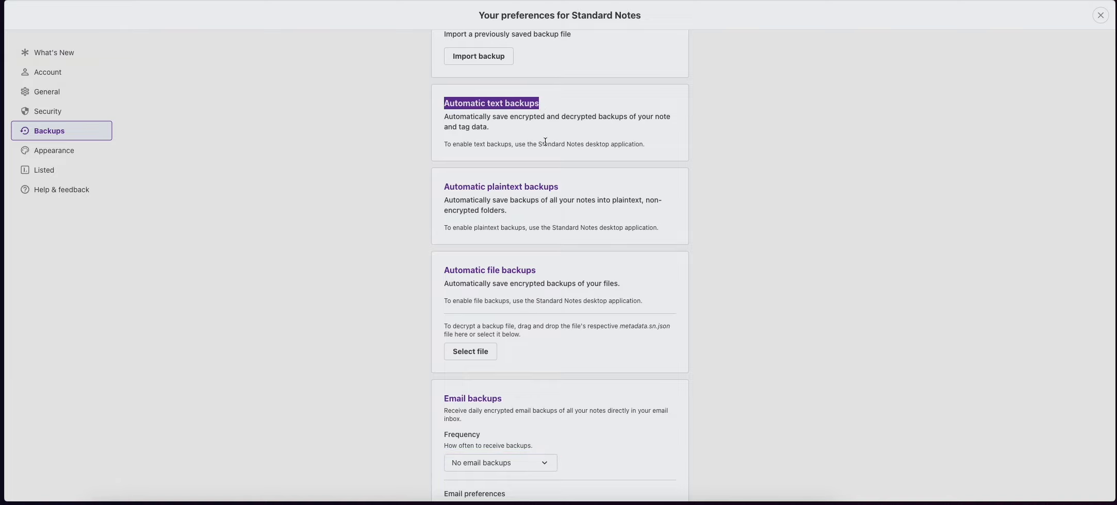
scroll(556, 267, down, 2)
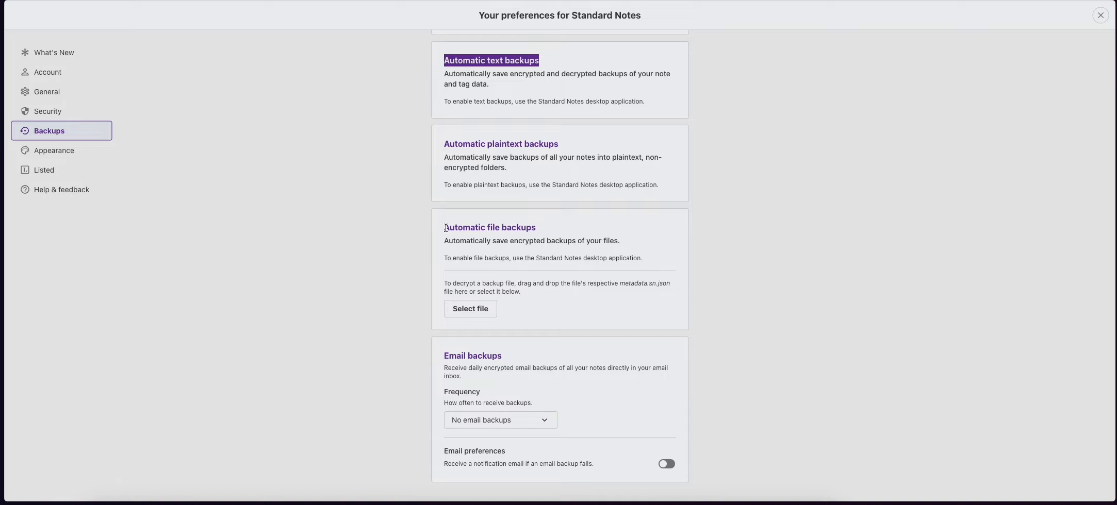
drag(446, 228, 537, 230)
click(546, 231)
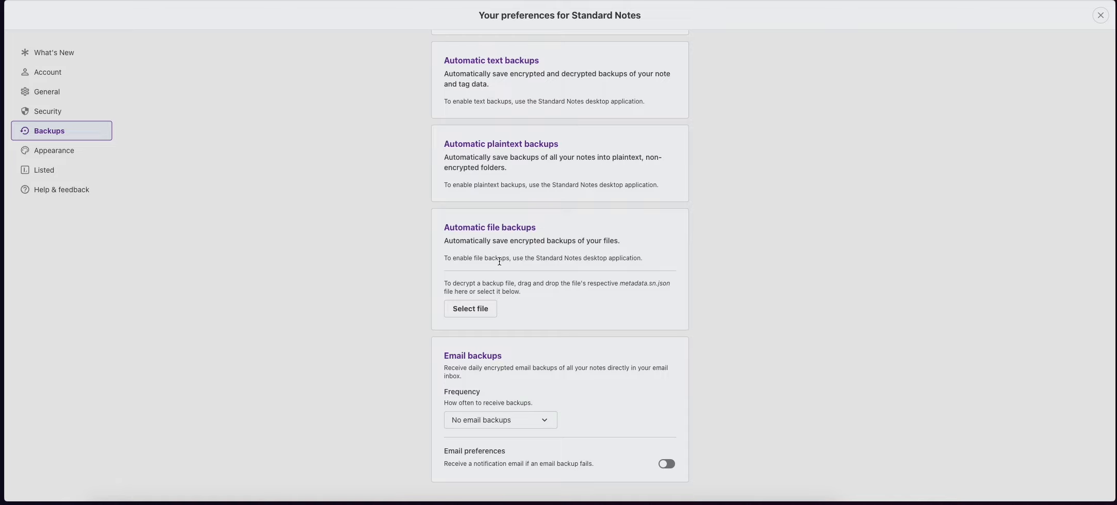
Review the theme options in the appearance preferences and enable Monospace Font for the editor
click(46, 155)
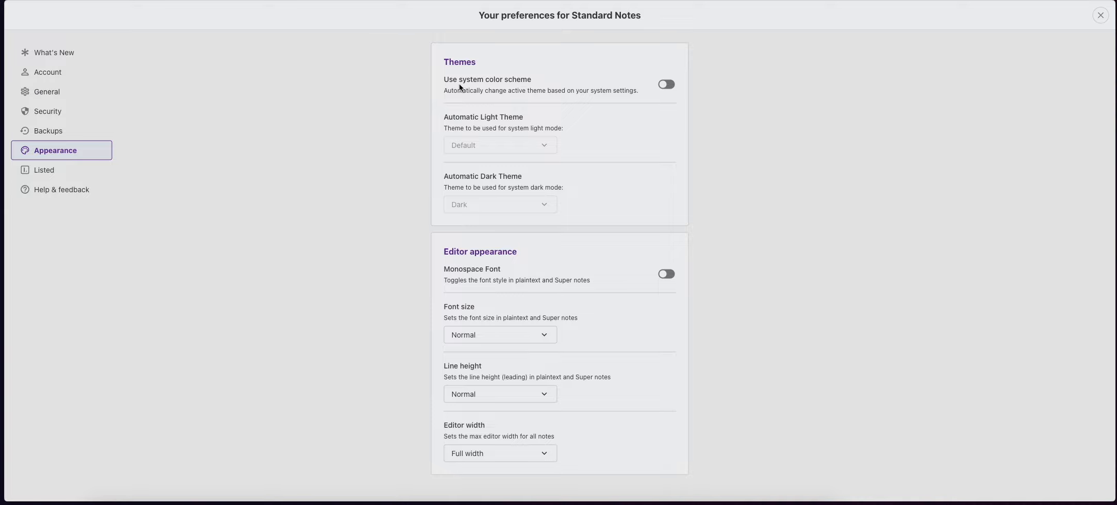
drag(444, 79, 483, 79)
click(664, 275)
Review the Listed blogging information, the Help & feedback page and the What's New release notes
click(63, 174)
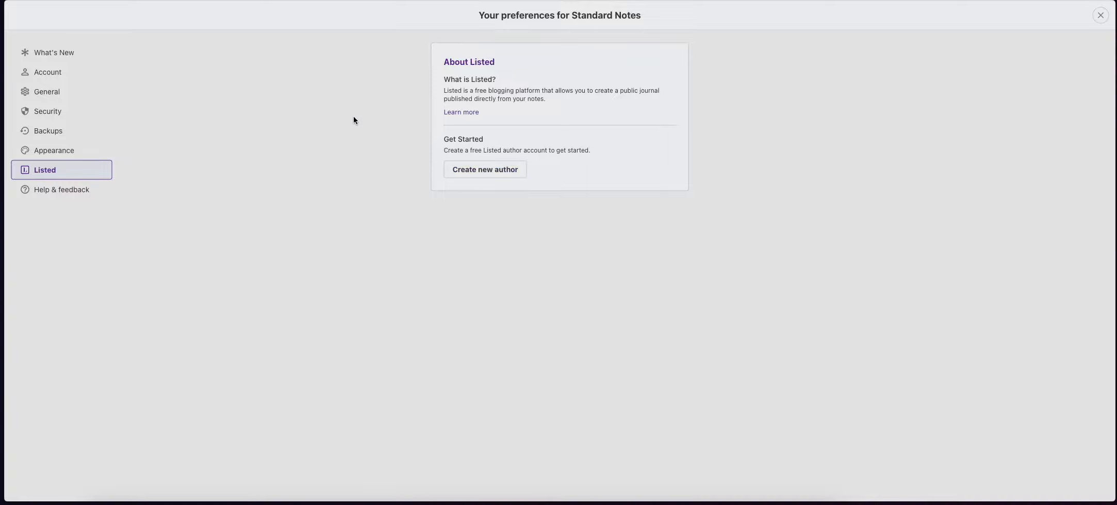
click(62, 194)
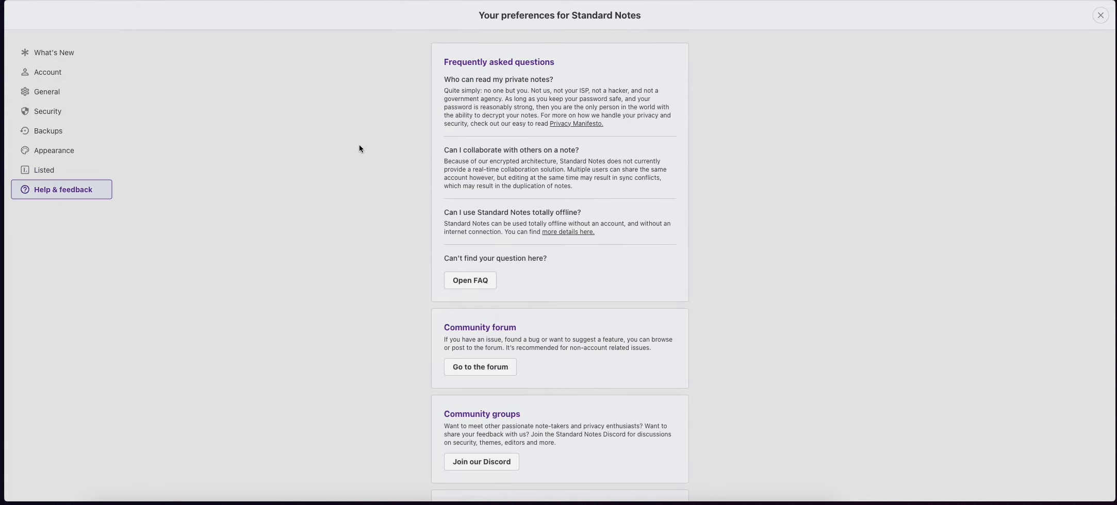
scroll(364, 186, down, 2)
scroll(364, 187, up, 2)
click(52, 52)
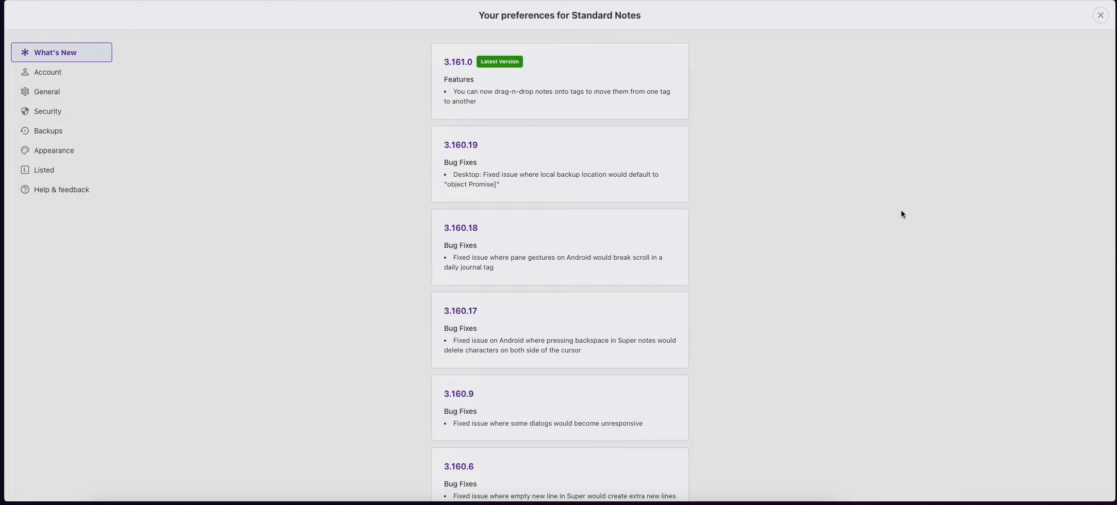
Close the preferences and inspect the account menu's sync, workspace, import and version information
click(1101, 15)
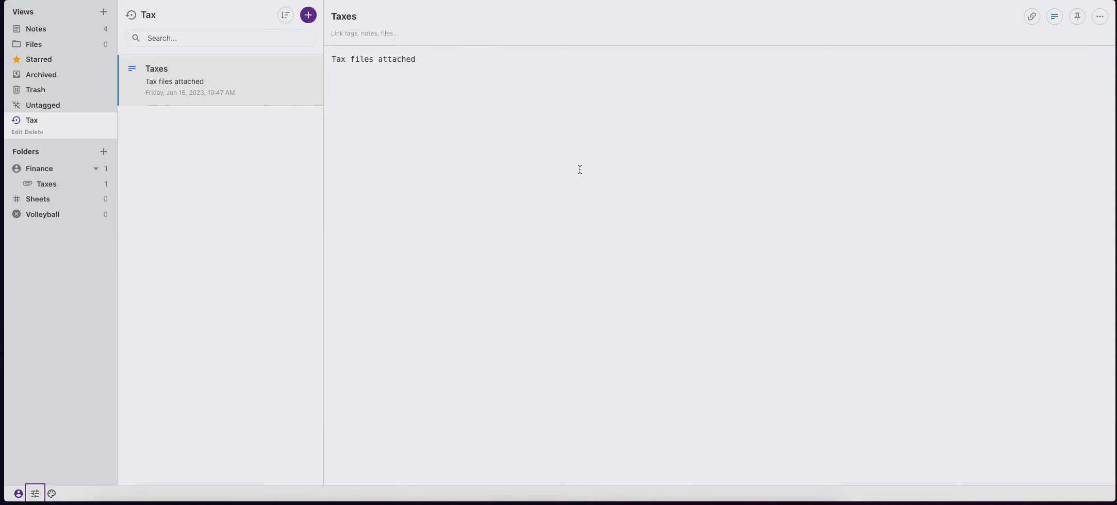
click(17, 496)
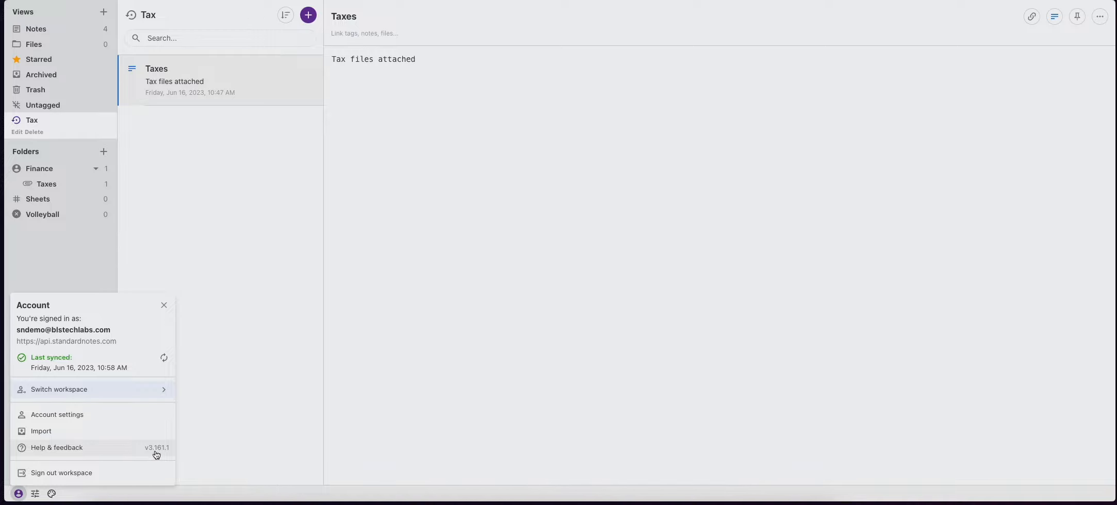
click(456, 350)
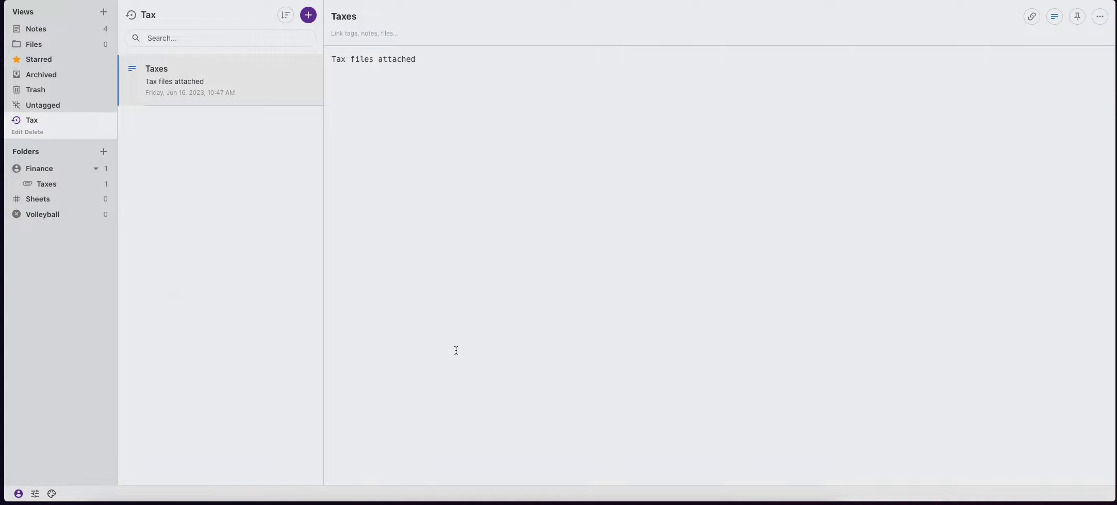